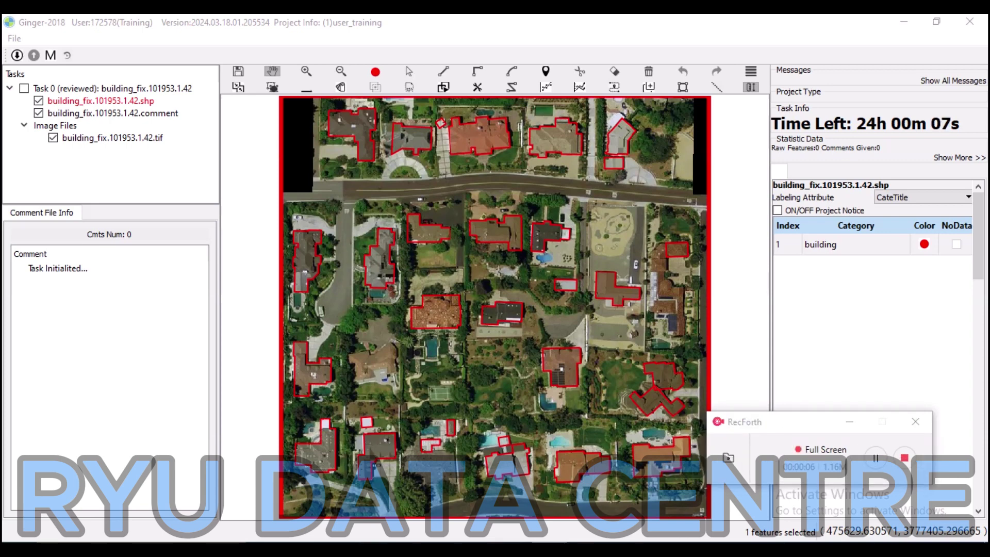
# - Compare the building outlines of building_fix.101953.1.42.shp with the aerial image by repeatedly hiding and showing that layer around the northern houses
pyautogui.click(38, 100)
pyautogui.scroll(3, 495, 307)
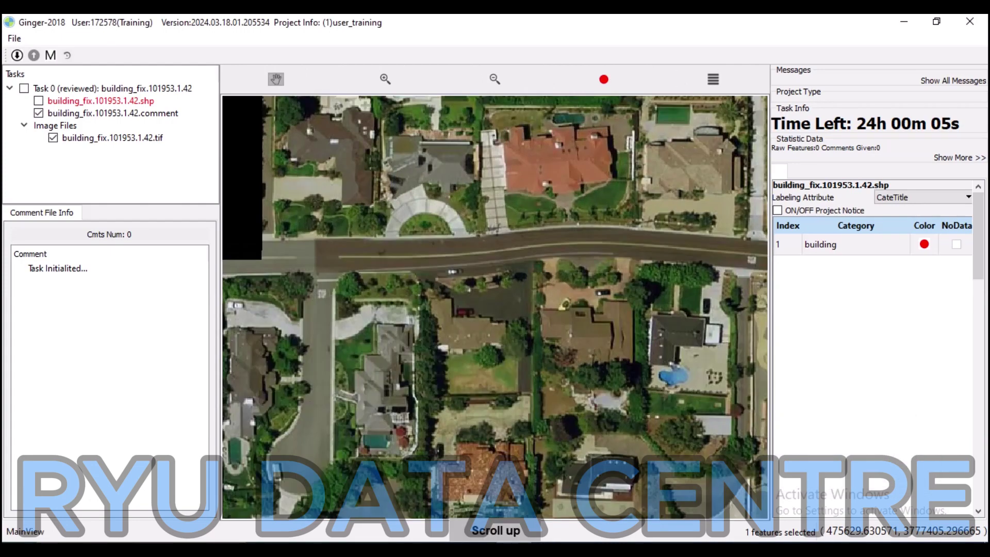
pyautogui.click(38, 100)
pyautogui.scroll(3, 495, 307)
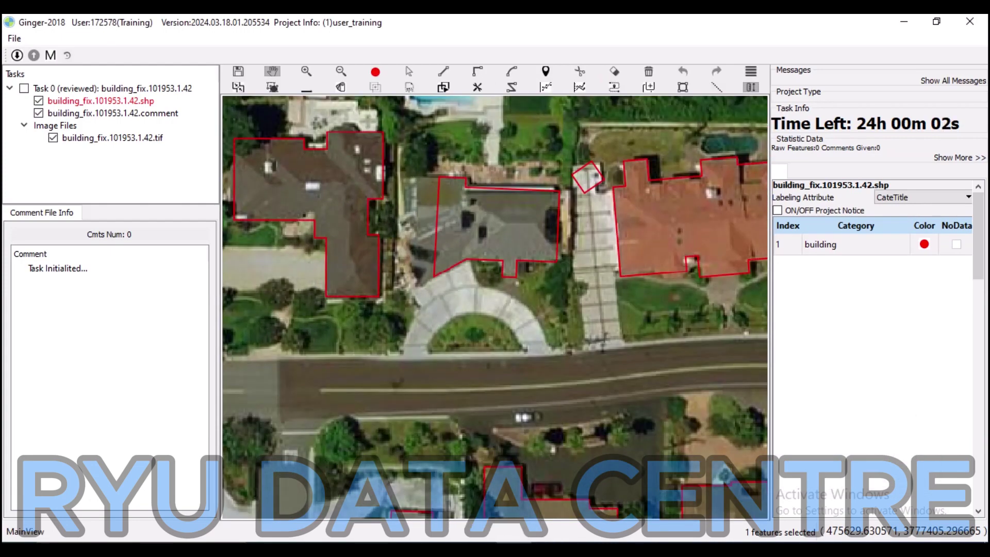
pyautogui.scroll(-3, 495, 307)
pyautogui.click(38, 100)
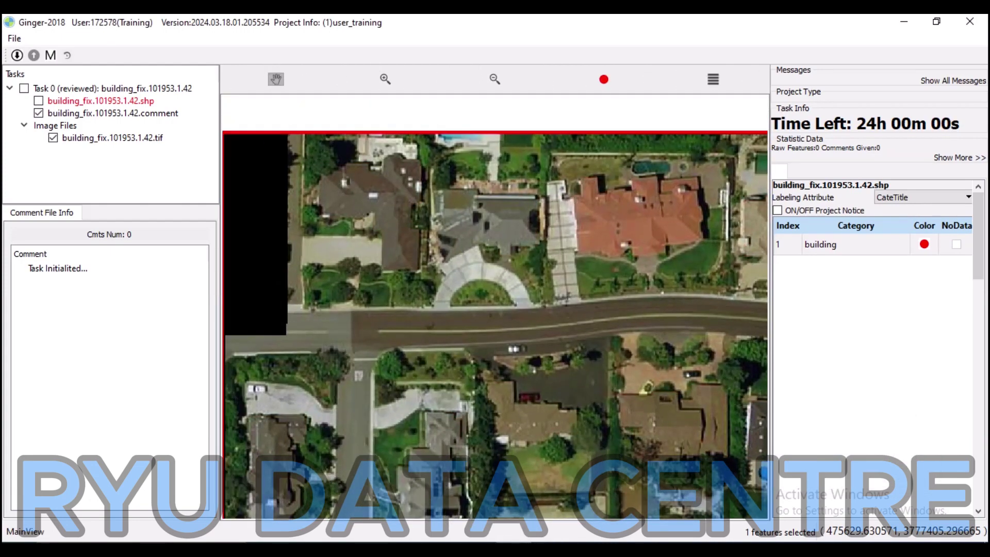
pyautogui.click(38, 100)
pyautogui.scroll(3, 495, 307)
pyautogui.click(38, 101)
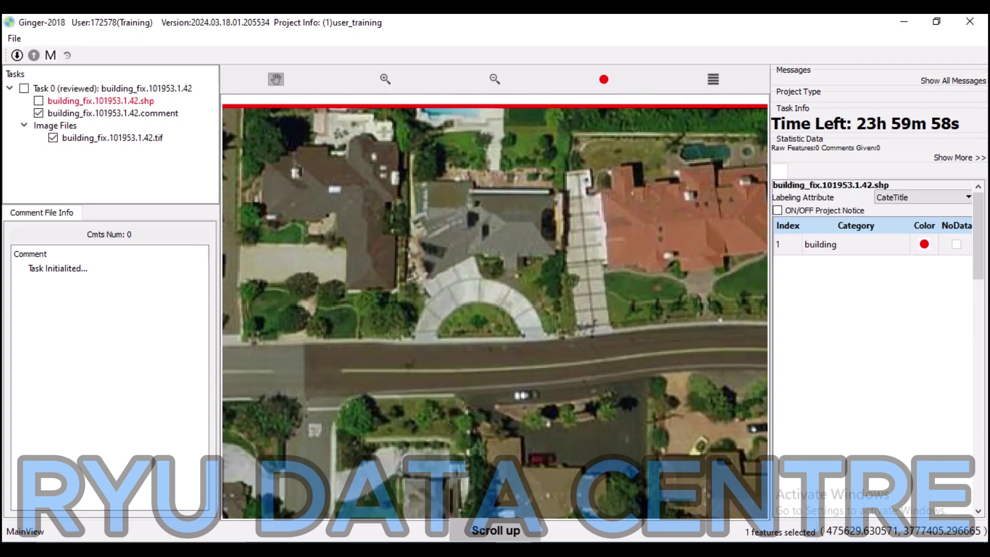
pyautogui.click(39, 101)
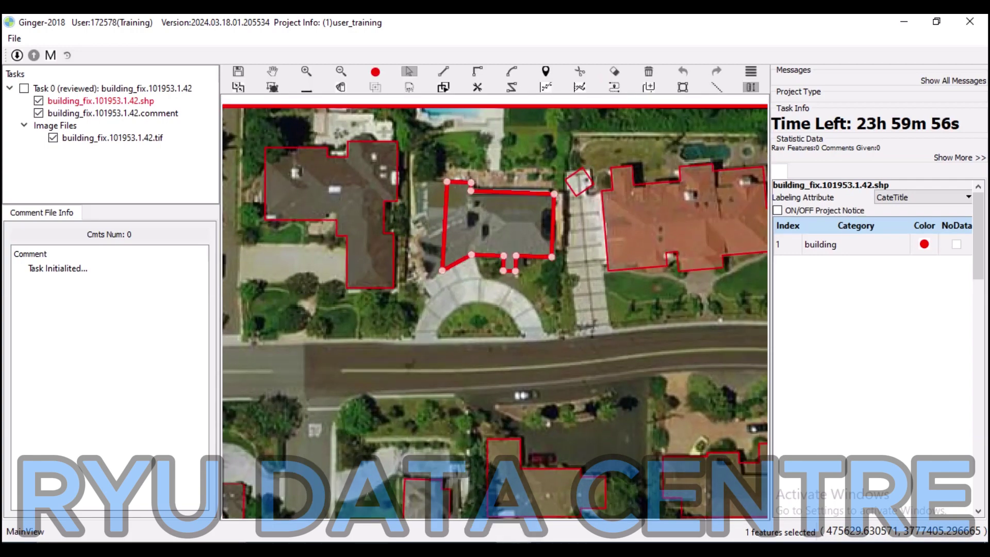
# - Shift the west edge of the grey-roofed house's outline outward so it covers the western part of the roof
pyautogui.scroll(3, 495, 307)
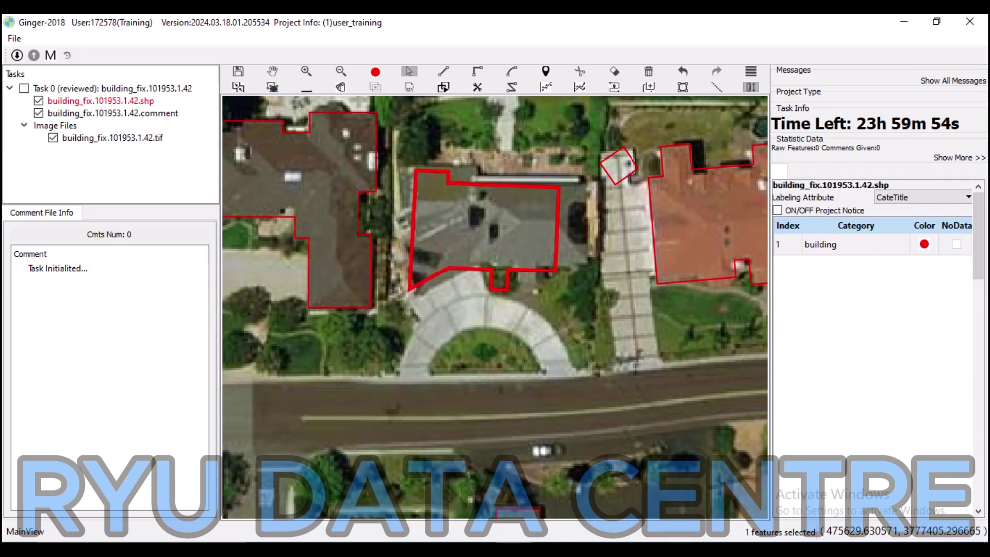
pyautogui.moveTo(440, 212); pyautogui.dragTo(416, 212)
pyautogui.scroll(1, 416, 211)
pyautogui.scroll(1, 450, 194)
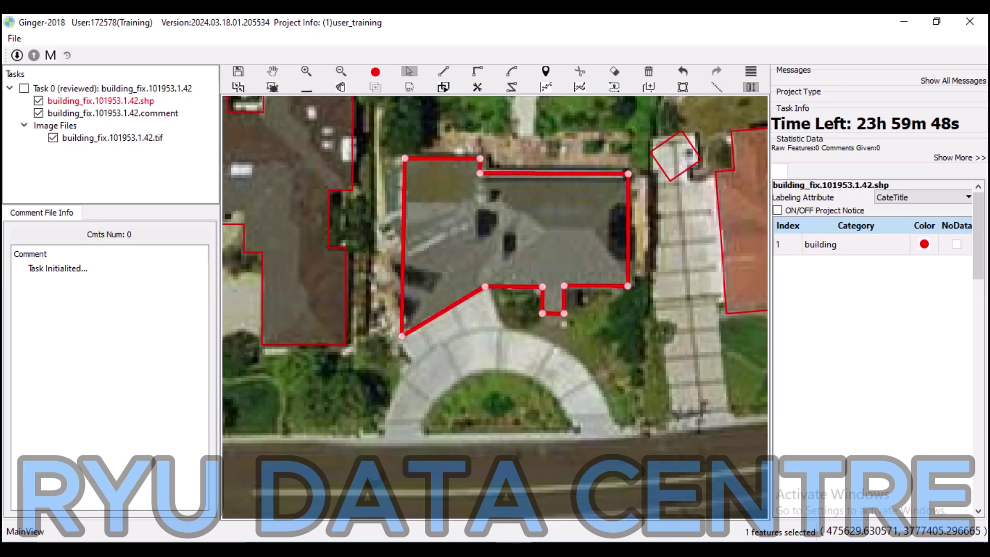
pyautogui.press('Escape')
pyautogui.press('Escape')
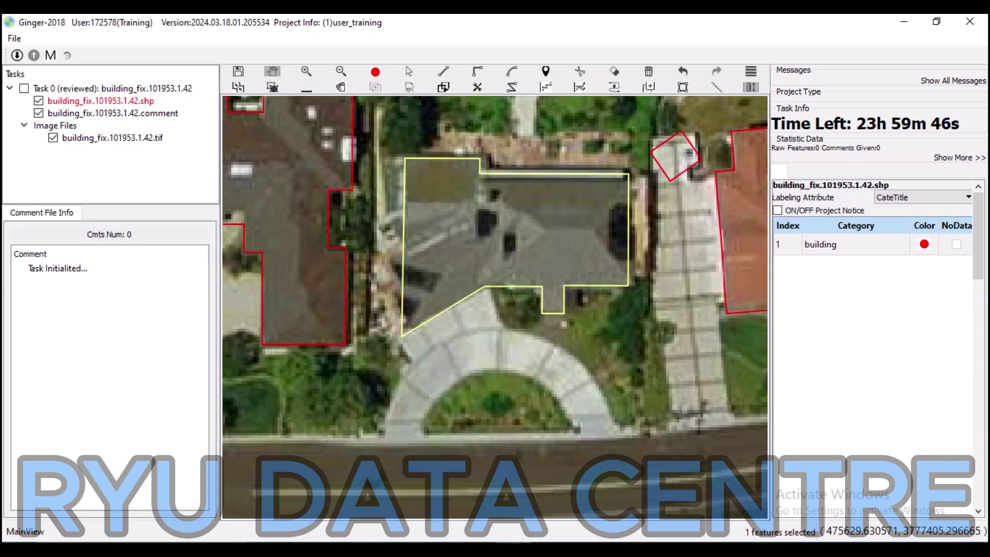
pyautogui.scroll(1, 294, 265)
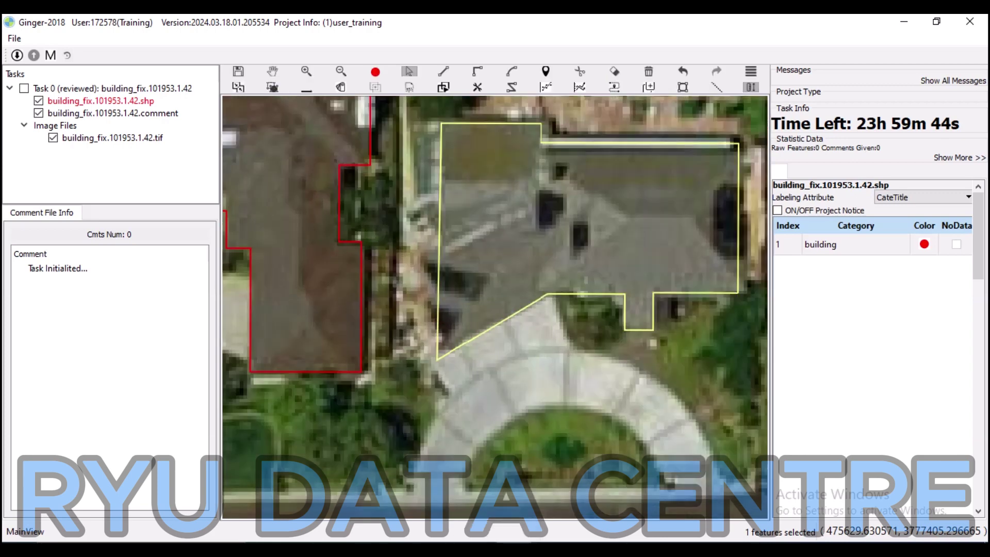
pyautogui.moveTo(437, 359); pyautogui.dragTo(451, 352)
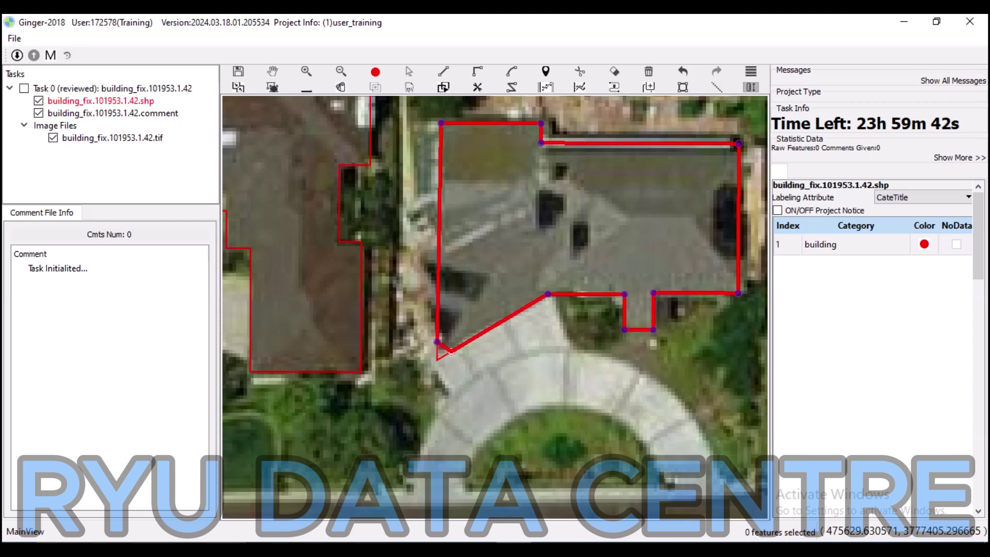
pyautogui.press('r')
pyautogui.click(452, 351)
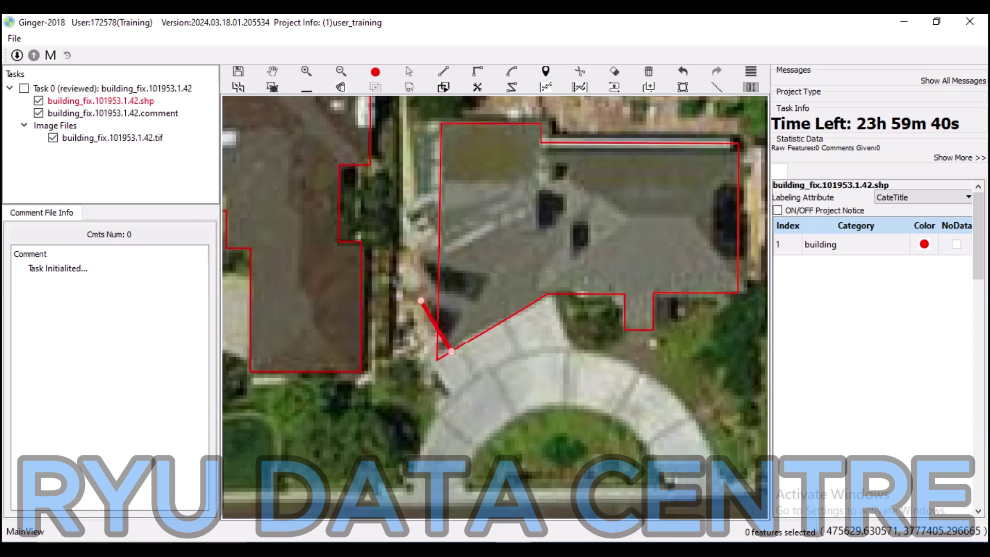
pyautogui.click(421, 301)
pyautogui.click(433, 293)
pyautogui.click(439, 244)
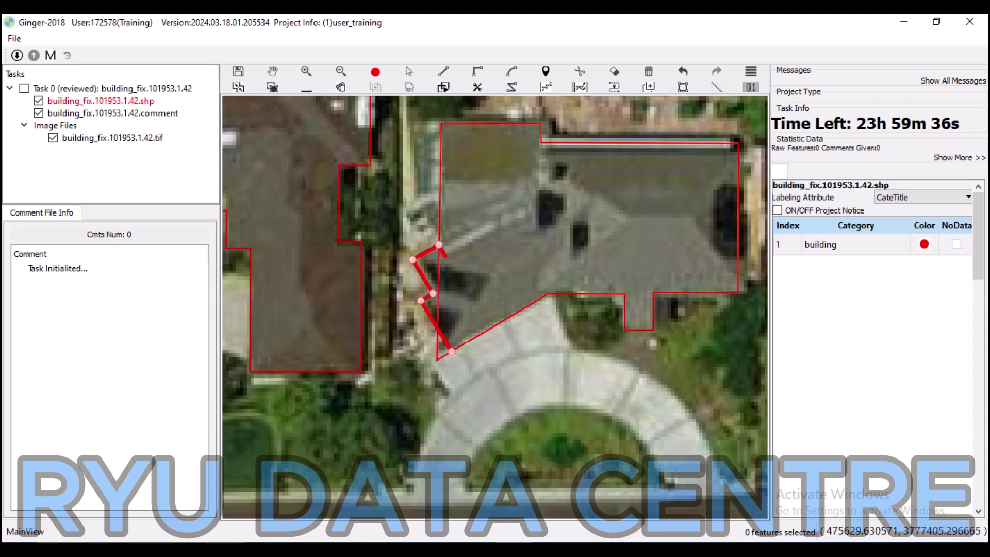
pyautogui.rightClick(444, 254)
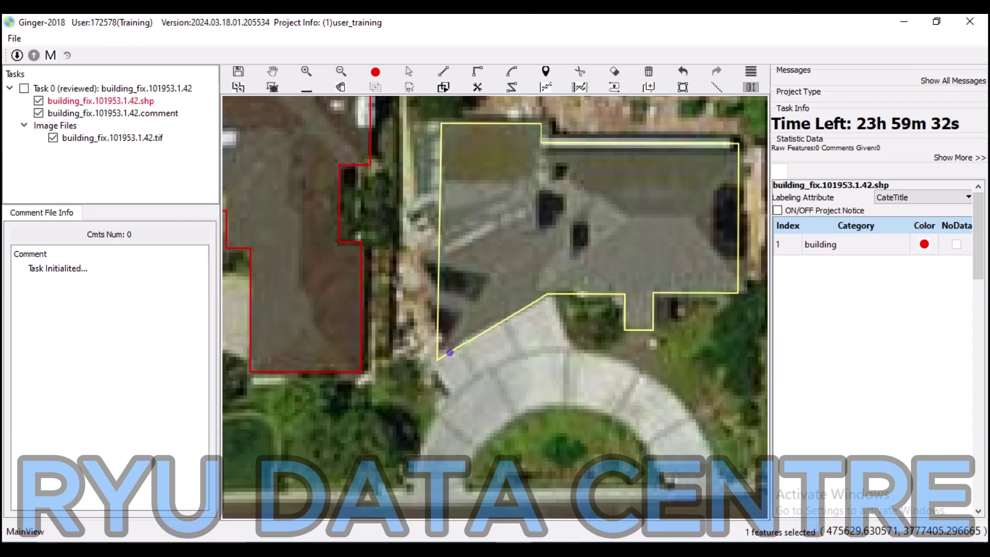
# - Reshape the southwest side of the grey-roofed house's outline so it follows the angled, stepped roof edge
pyautogui.click(453, 350)
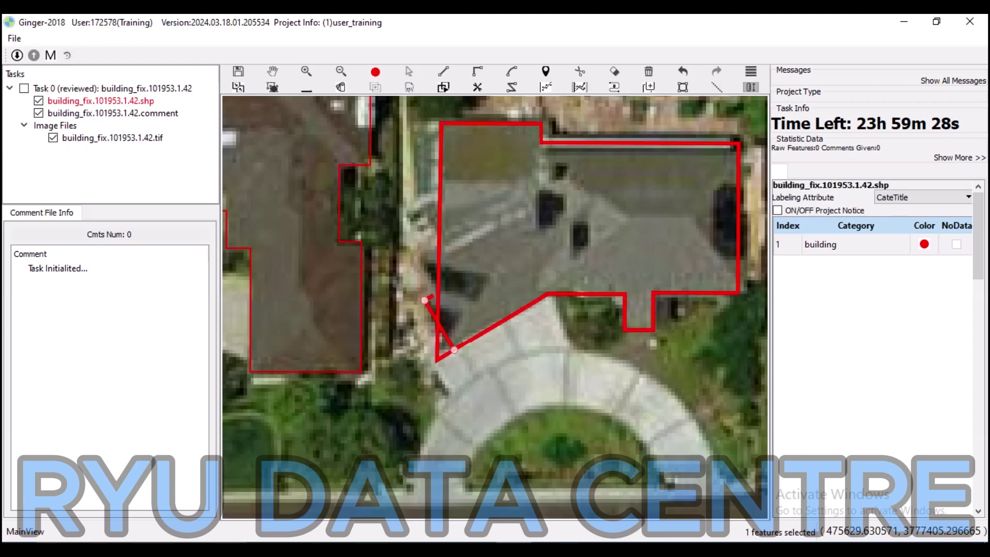
pyautogui.click(442, 290)
pyautogui.doubleClick(420, 253)
pyautogui.scroll(-3, 473, 261)
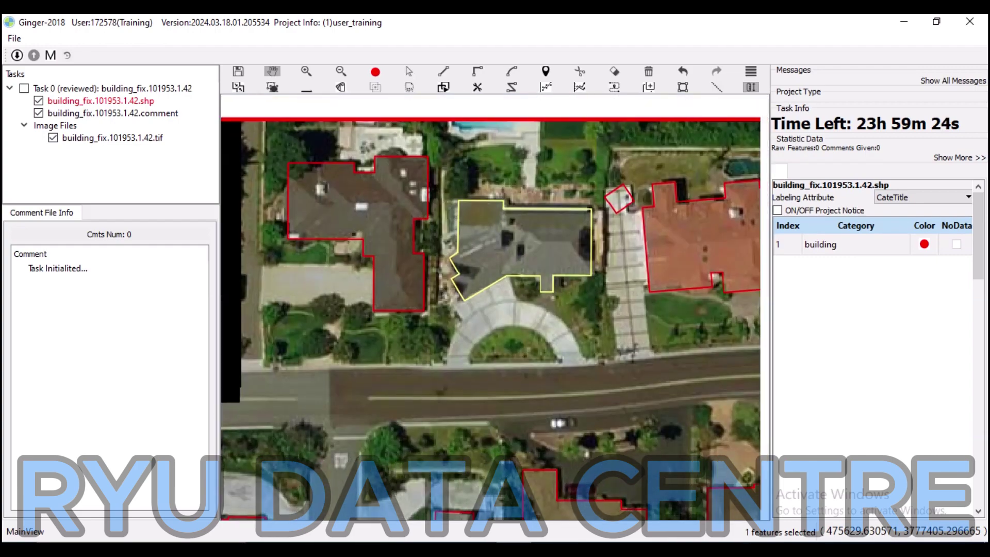
# - Narrow the small notch on the south side of the red-roofed house's outline by moving its west edge east, past the white rooftop spot
pyautogui.click(38, 101)
pyautogui.click(38, 101)
pyautogui.click(38, 101)
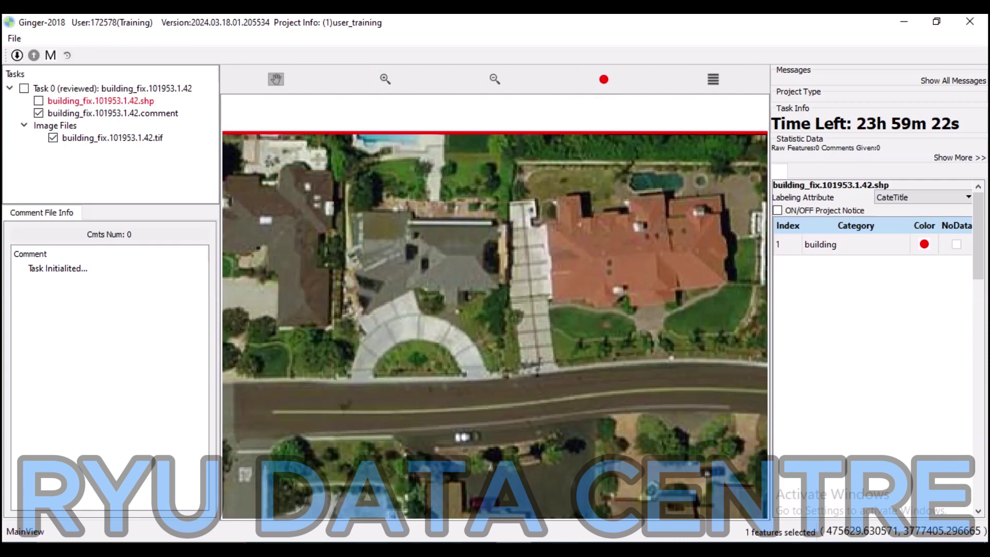
pyautogui.click(38, 101)
pyautogui.click(272, 71)
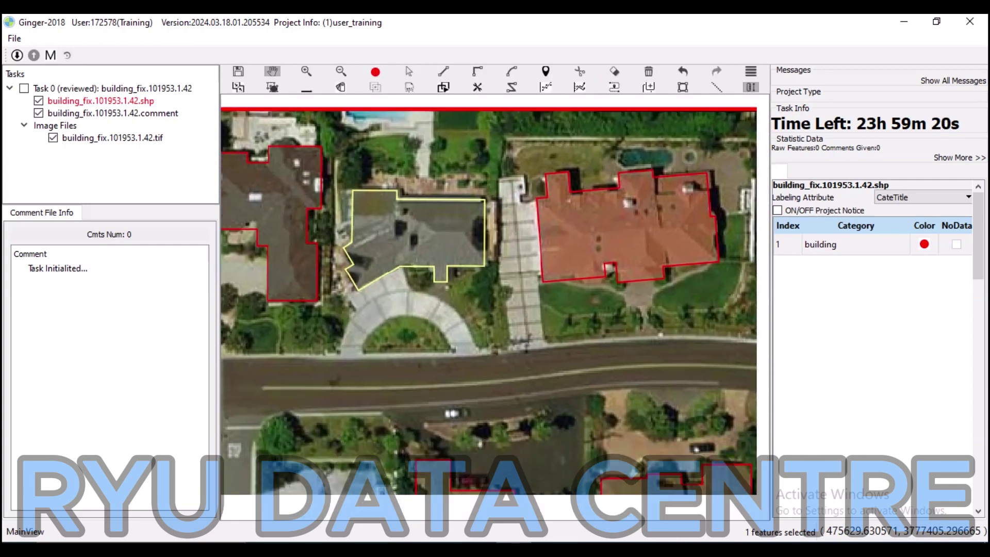
pyautogui.moveTo(567, 310); pyautogui.dragTo(392, 310)
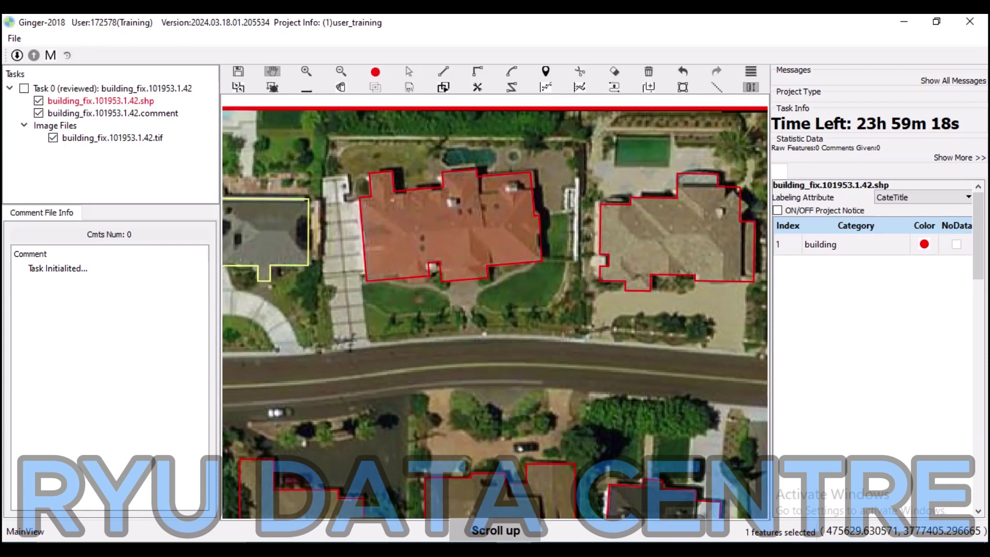
pyautogui.scroll(2, 414, 281)
pyautogui.press('v')
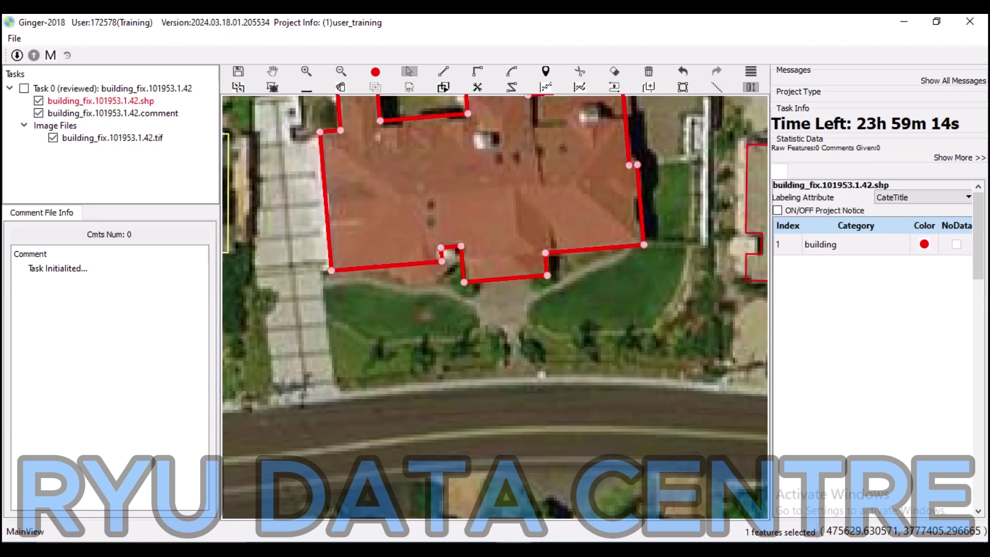
pyautogui.scroll(1, 442, 254)
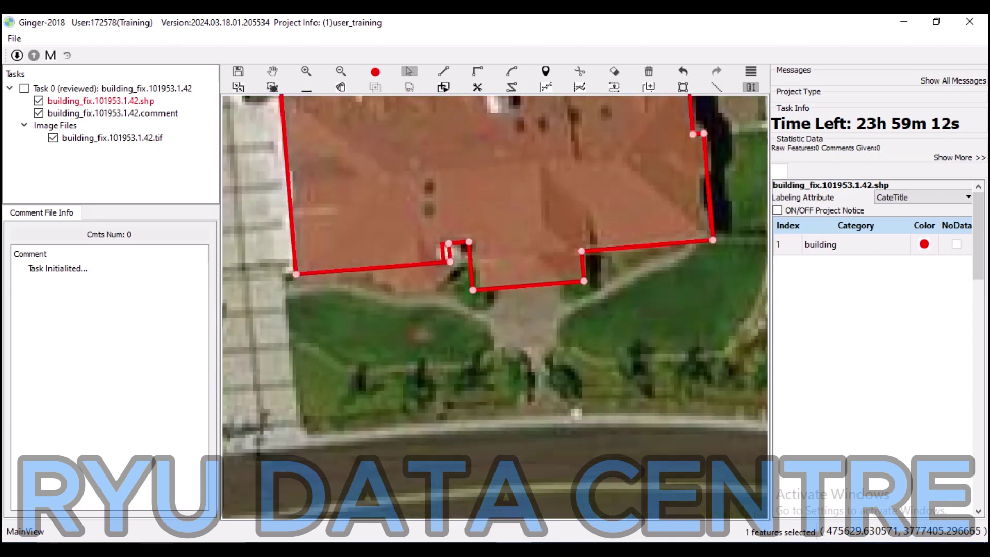
pyautogui.moveTo(449, 253); pyautogui.dragTo(457, 251)
# - Extend the red-roofed house's outline with an arc around the rounded bay on the south edge, just west of the notch
pyautogui.press('a')
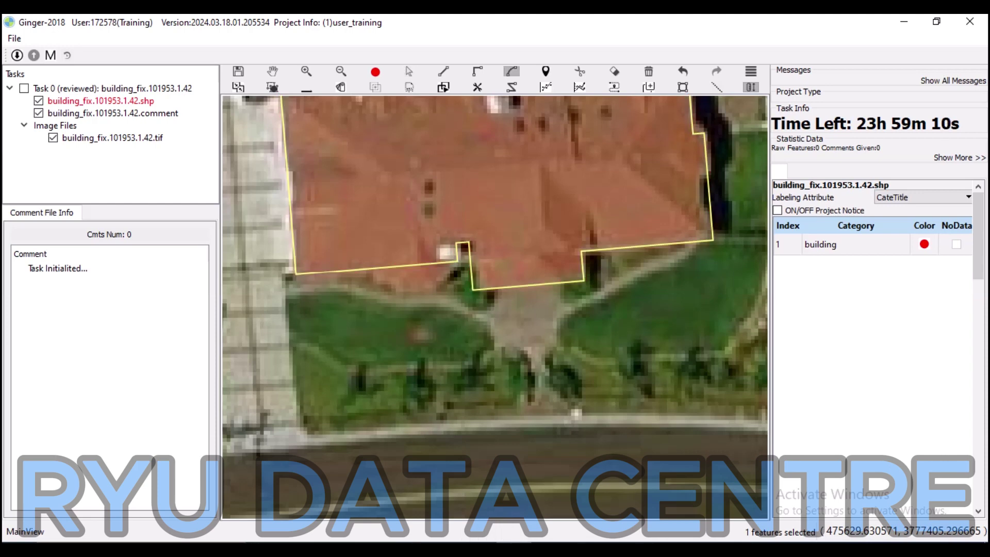
pyautogui.click(370, 268)
pyautogui.click(458, 261)
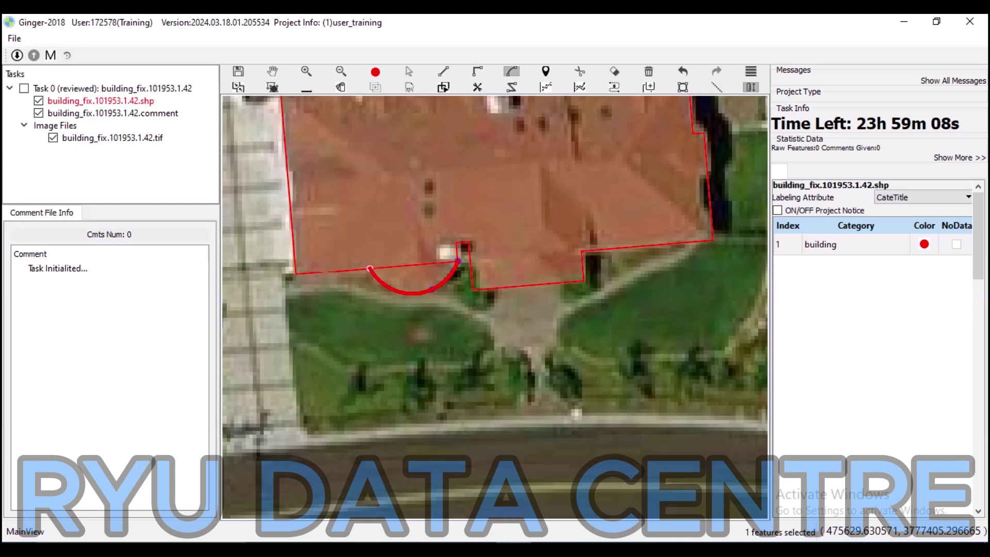
pyautogui.click(433, 287)
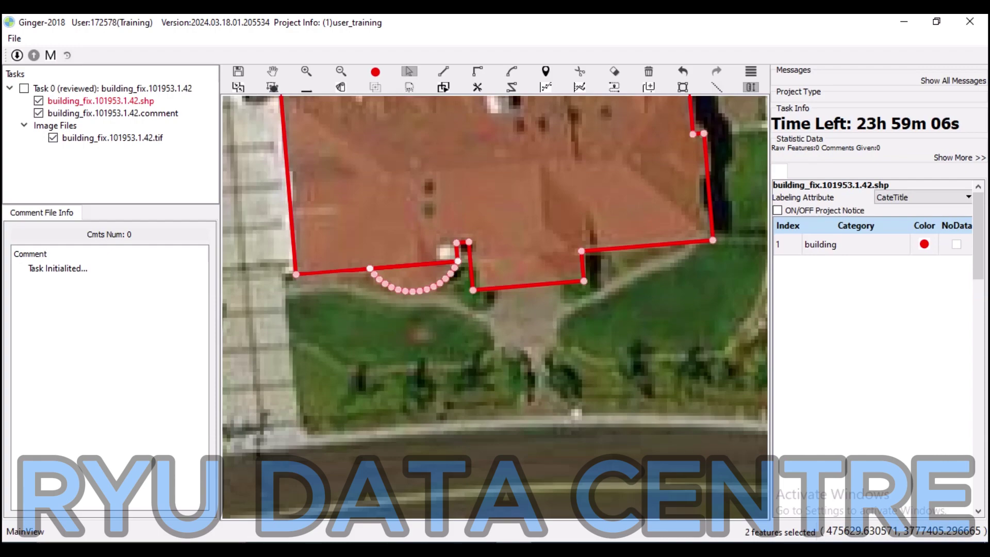
pyautogui.scroll(-1, 419, 180)
pyautogui.scroll(-2, 495, 308)
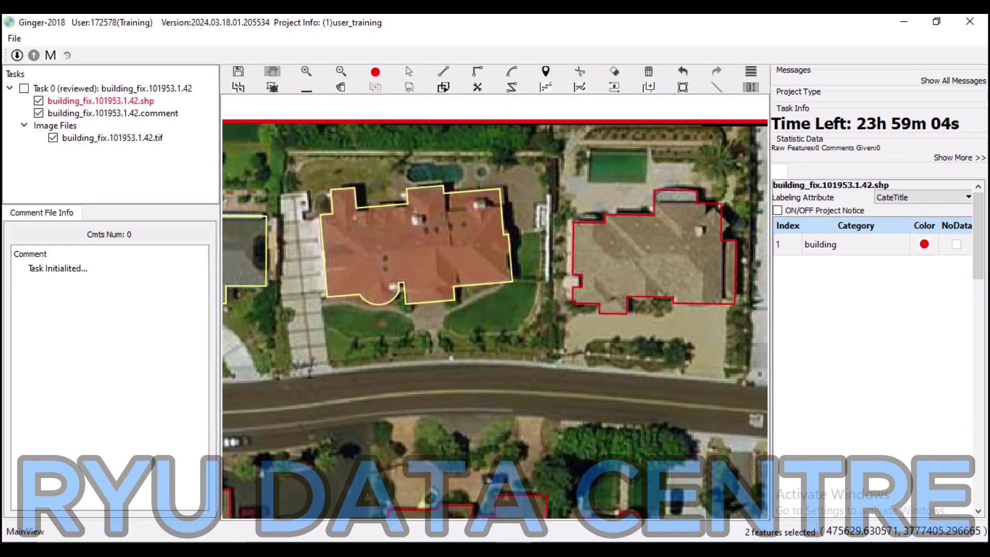
# - Move the upper east edge of the tan-roofed house's outline inward to the main roof
pyautogui.scroll(1, 495, 308)
pyautogui.scroll(3, 526, 242)
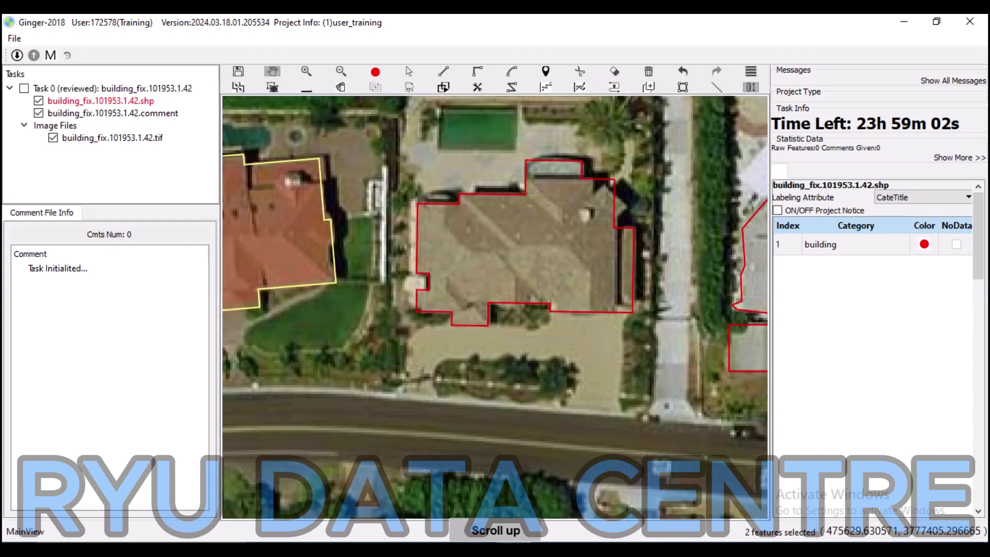
pyautogui.moveTo(614, 210); pyautogui.dragTo(595, 210)
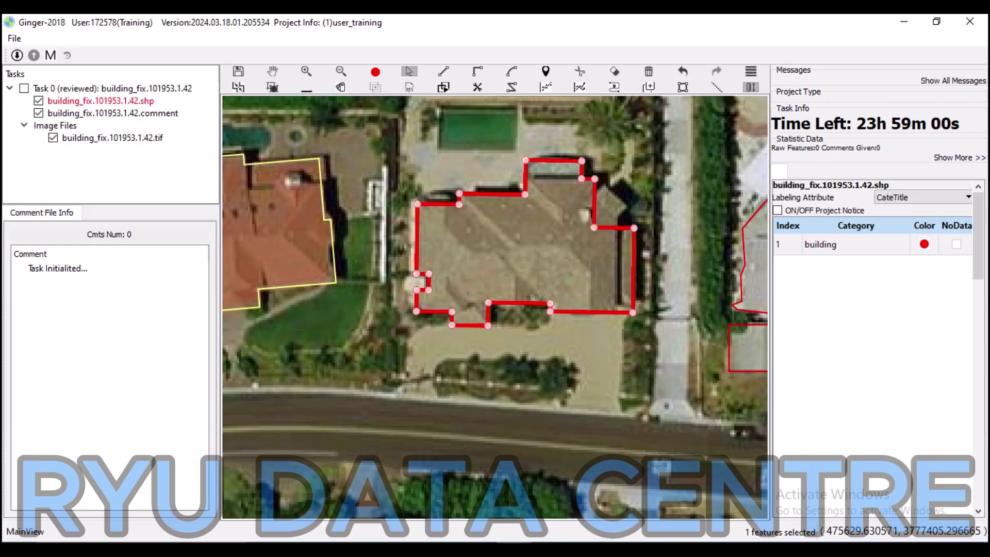
pyautogui.scroll(1, 596, 222)
pyautogui.press('Escape')
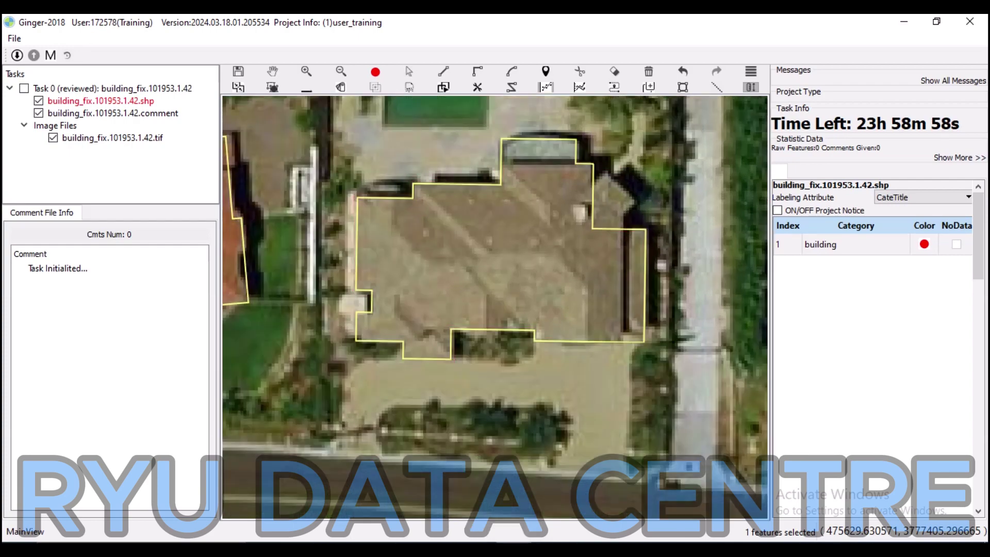
# - Reshape the tan-roofed house's northeast corner so the outline follows the angled bay protruding there
pyautogui.click(594, 183)
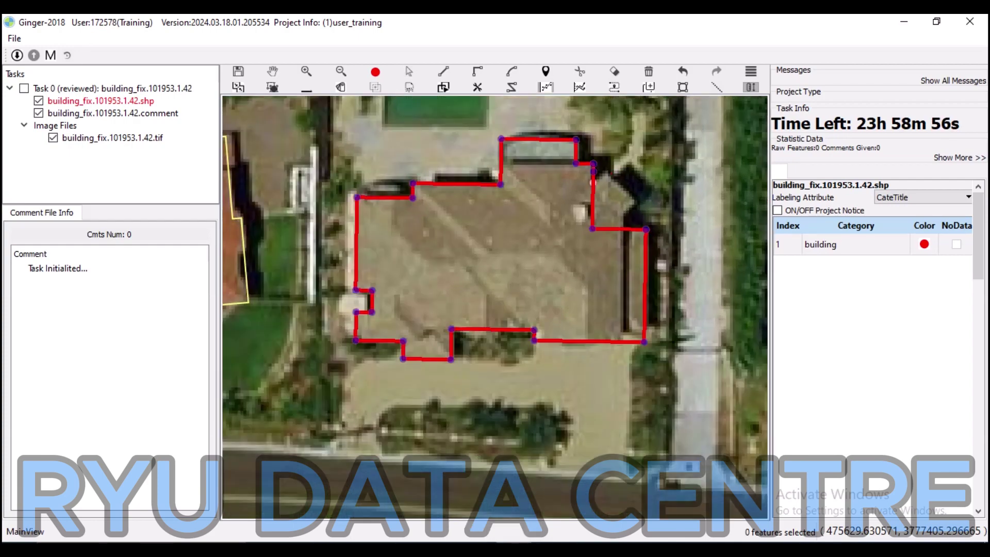
pyautogui.click(609, 173)
pyautogui.click(634, 202)
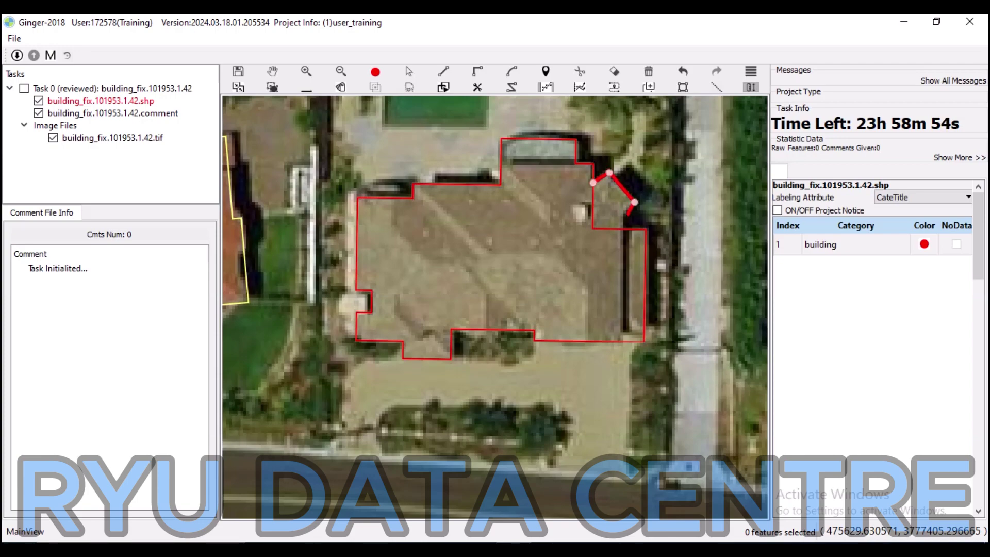
pyautogui.click(625, 210)
pyautogui.click(625, 229)
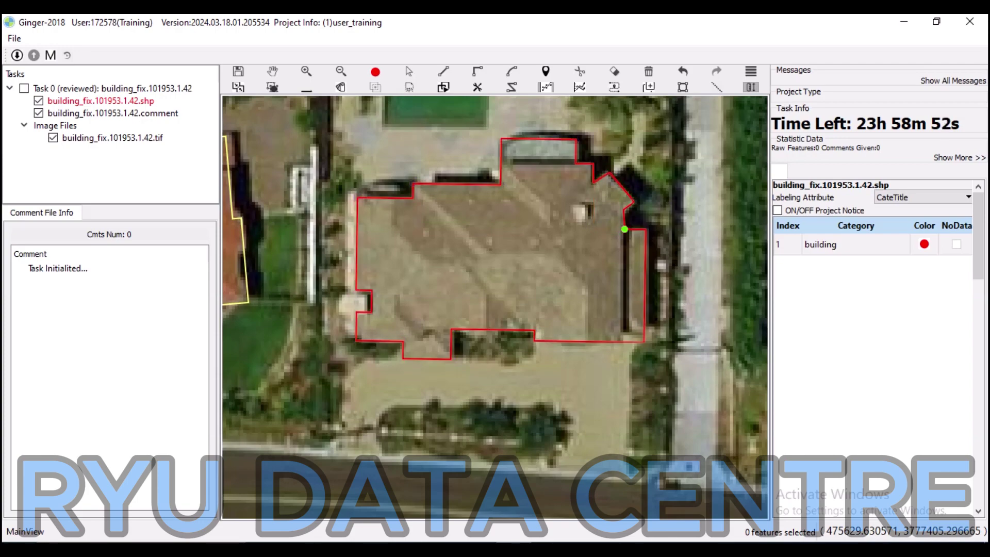
# - Delete the inaccurate outline of the angled grey-roofed house east of the long driveway
pyautogui.scroll(-2, 496, 306)
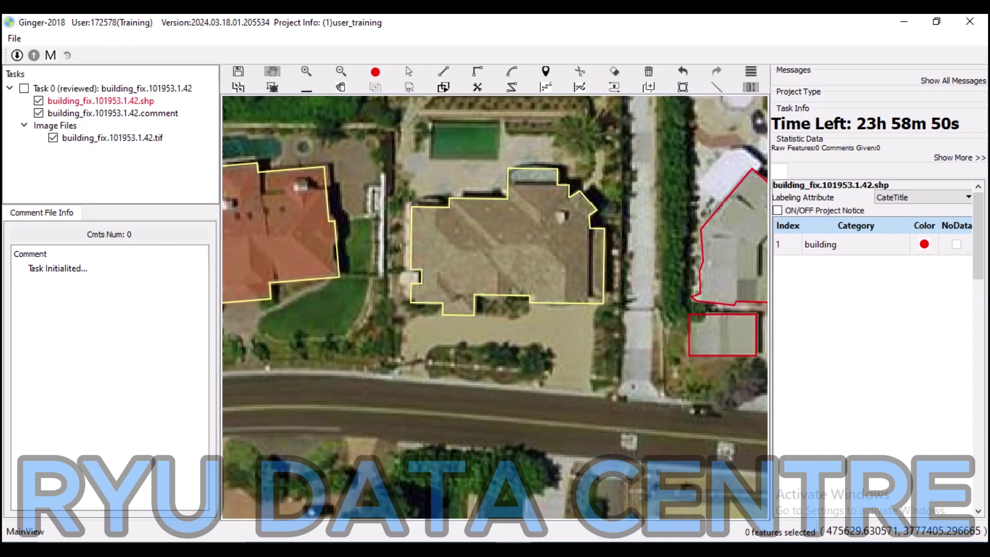
pyautogui.scroll(3, 496, 330)
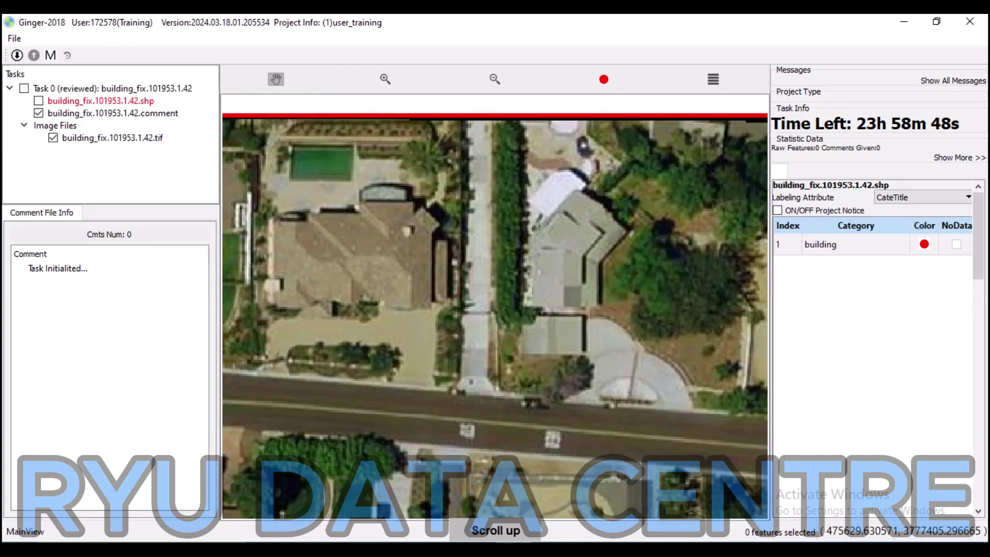
pyautogui.click(409, 72)
pyautogui.click(565, 268)
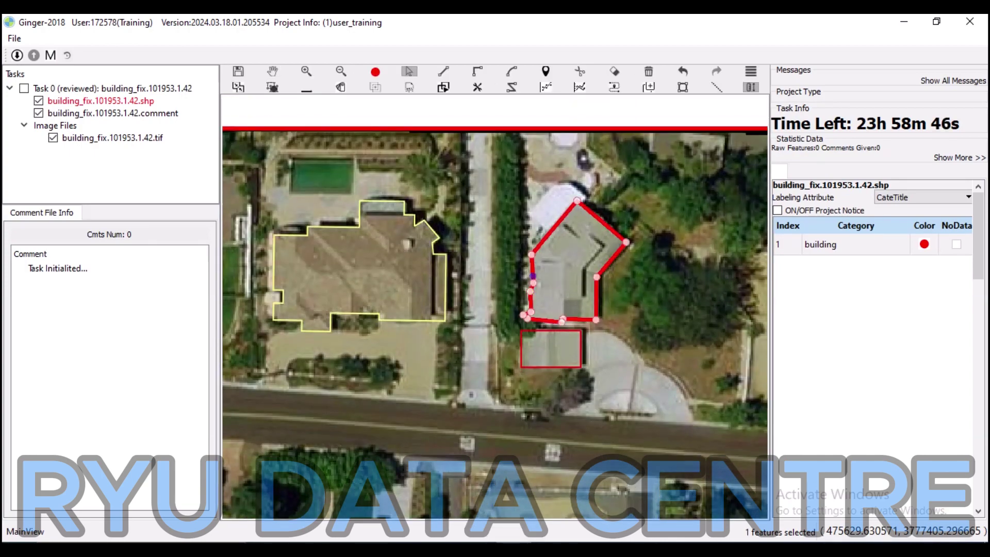
pyautogui.press('Delete')
# - Trace a new outline for the angled grey-roofed house, from the white extension's west corner down the west side and along the south edge
pyautogui.scroll(1, 554, 270)
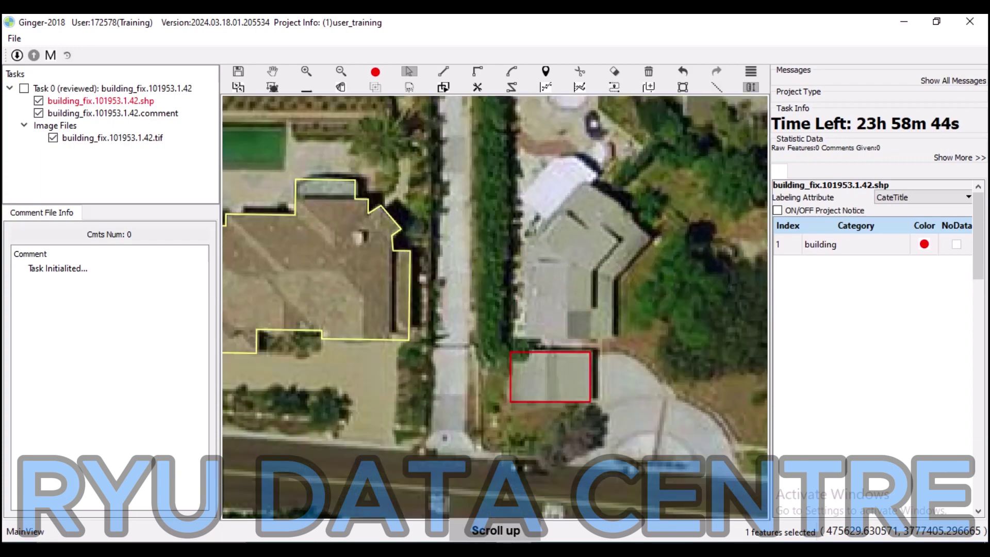
pyautogui.press('p')
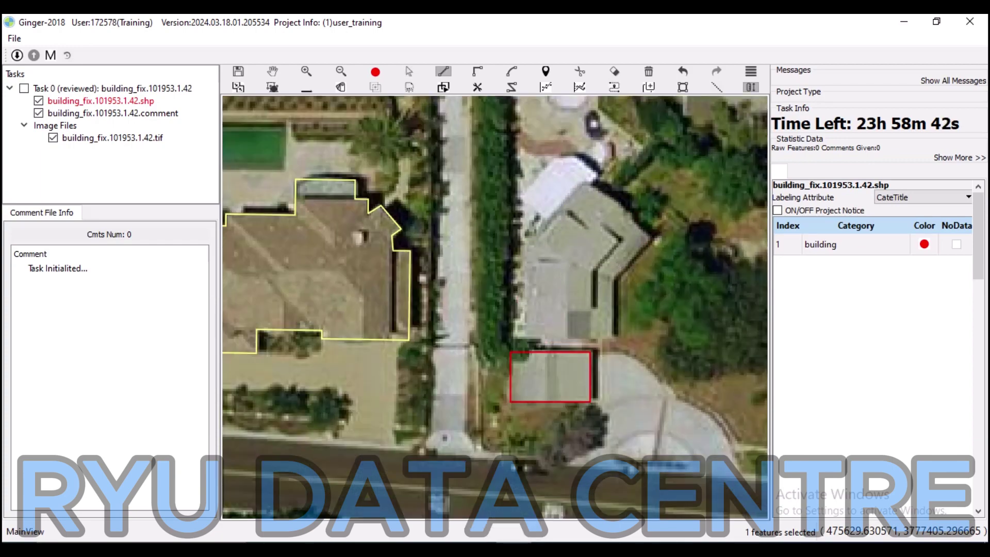
pyautogui.click(516, 193)
pyautogui.press('r')
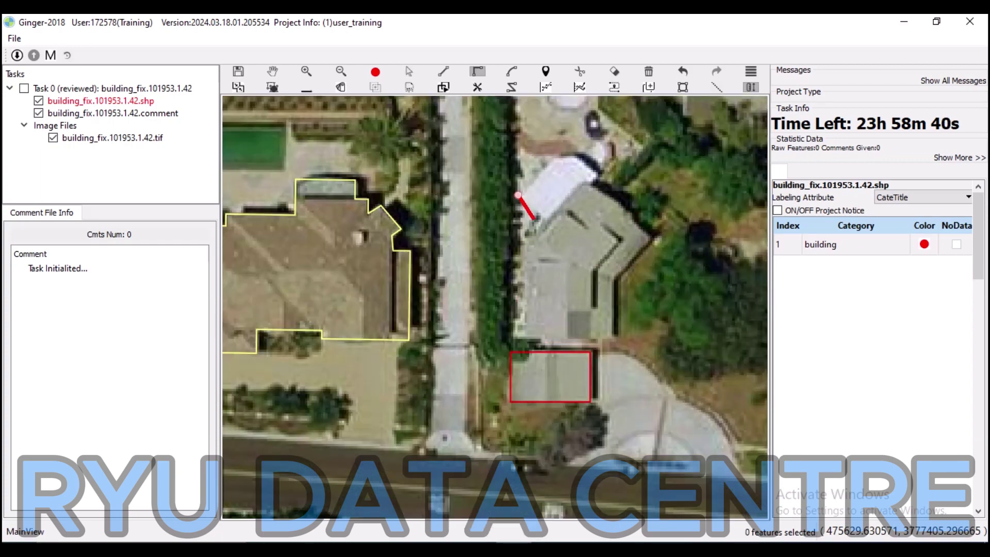
pyautogui.click(545, 221)
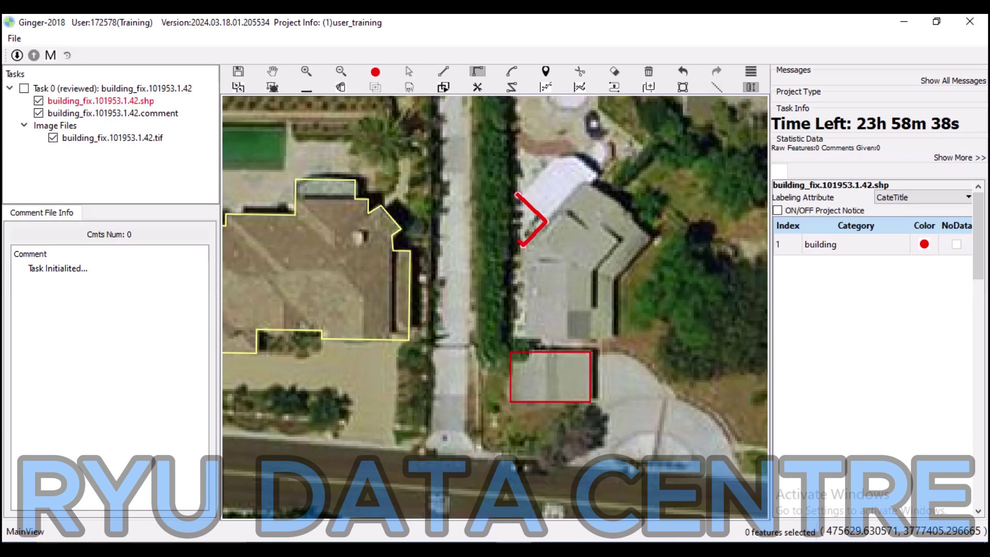
pyautogui.click(524, 245)
pyautogui.press('p')
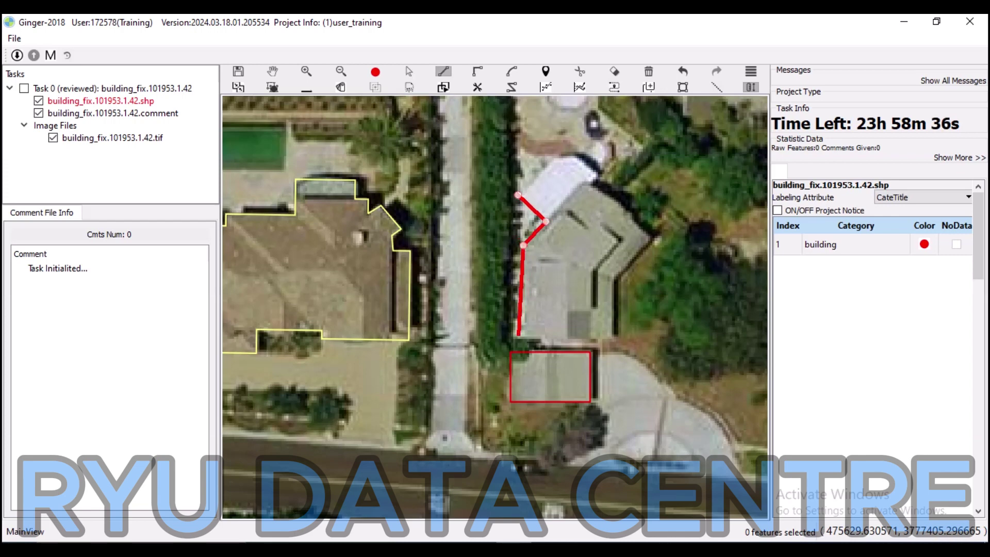
pyautogui.click(525, 336)
pyautogui.click(614, 335)
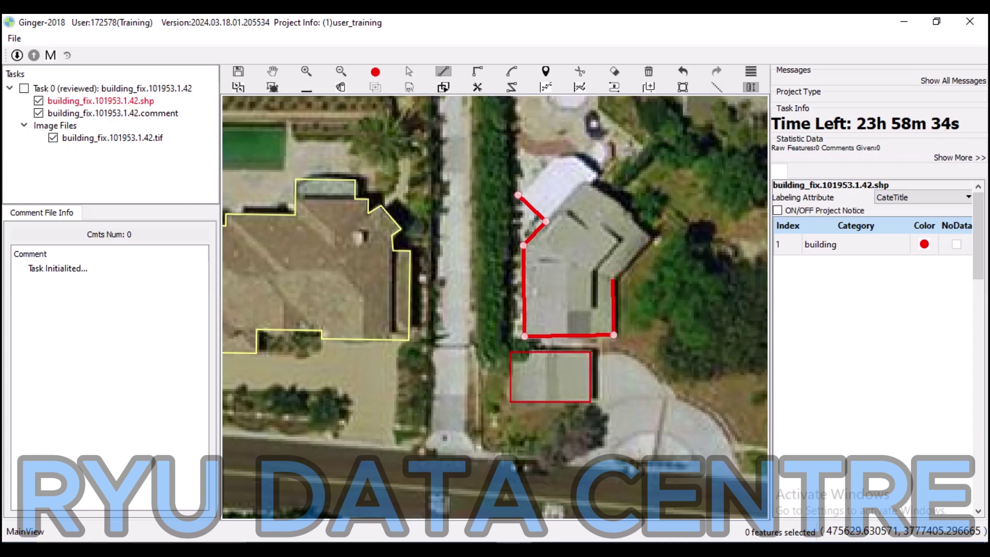
# - Complete the grey-roofed house's outline up the angled east side and around the white-roofed extension at its north end
pyautogui.click(613, 278)
pyautogui.click(651, 238)
pyautogui.click(587, 184)
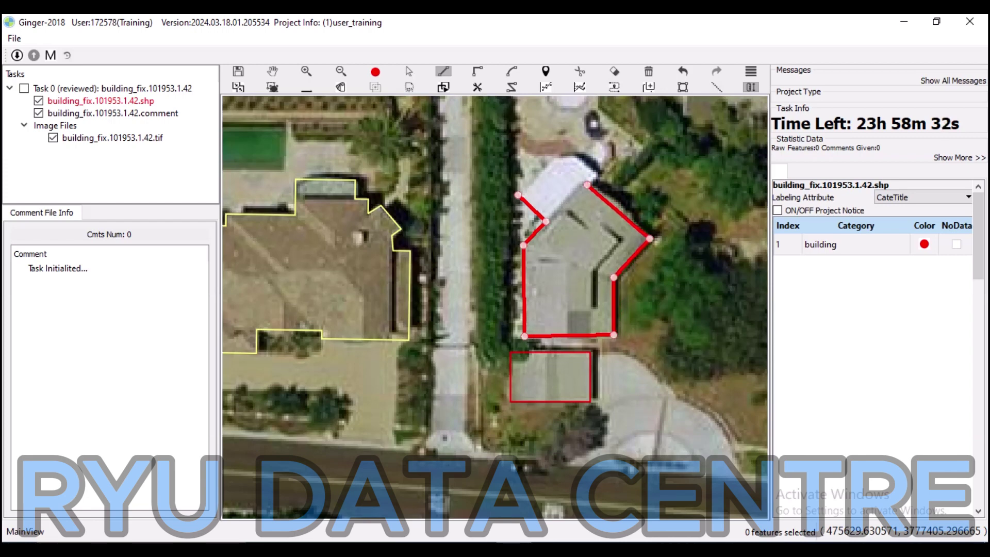
pyautogui.click(575, 157)
pyautogui.click(551, 158)
pyautogui.click(518, 195)
pyautogui.press('space')
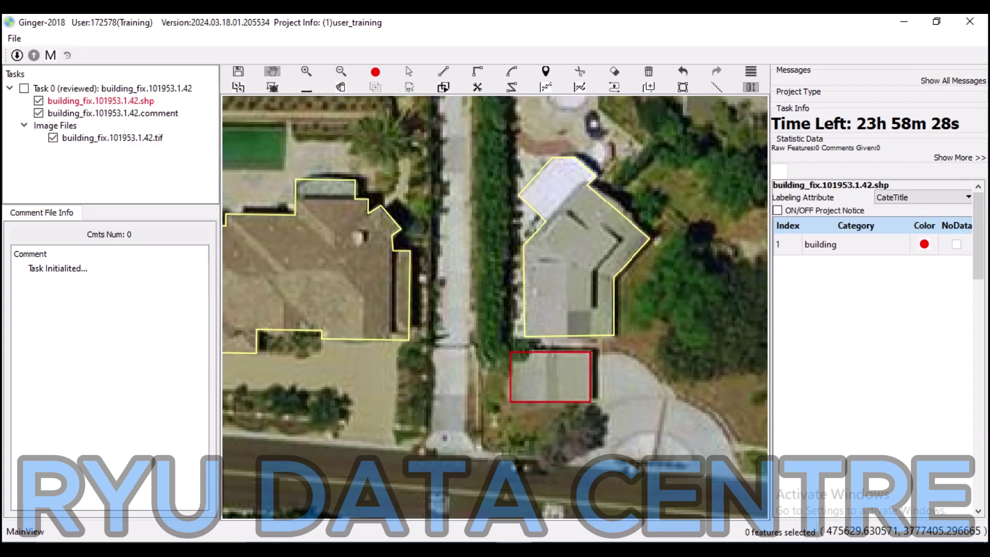
# - Delete the small outline covering only the north wing of the large tile-roofed house near the image's east border
pyautogui.scroll(-5, 495, 306)
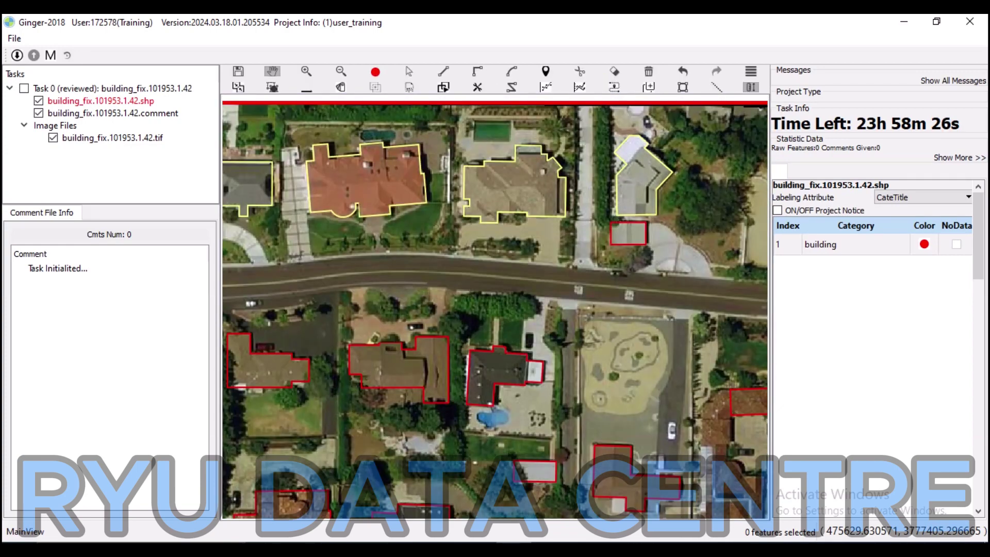
pyautogui.moveTo(567, 309); pyautogui.dragTo(398, 258)
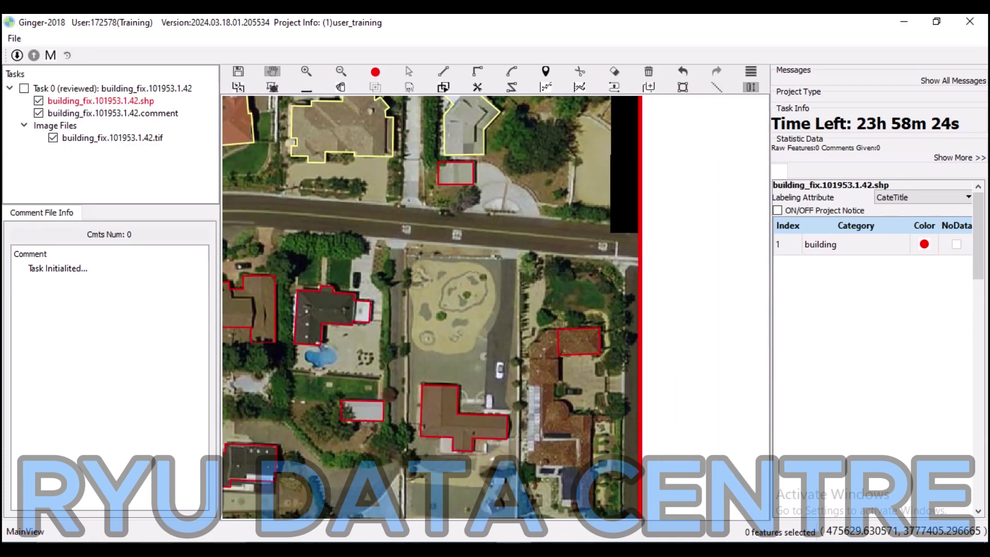
pyautogui.moveTo(423, 361); pyautogui.dragTo(451, 124)
pyautogui.scroll(2, 444, 305)
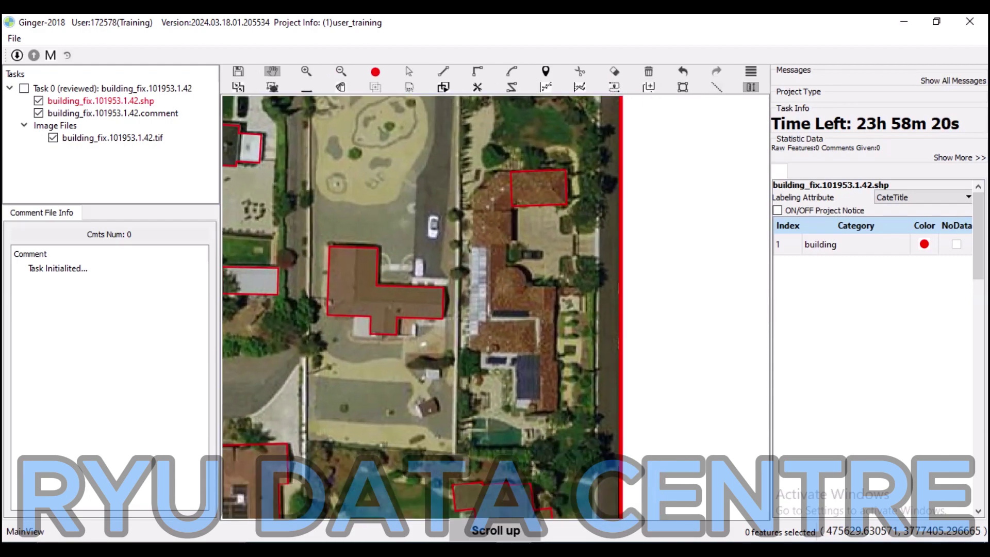
pyautogui.click(409, 71)
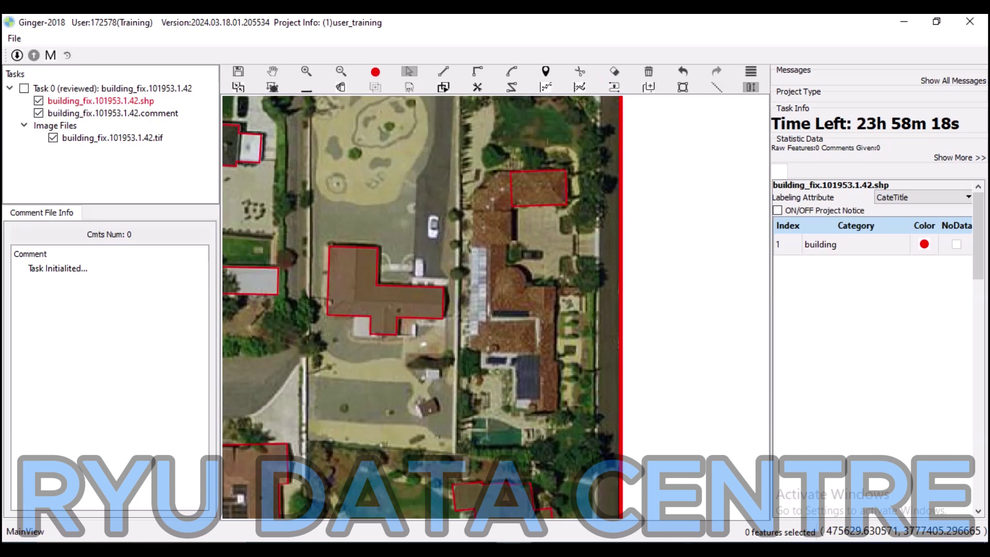
pyautogui.click(539, 188)
pyautogui.scroll(2, 440, 307)
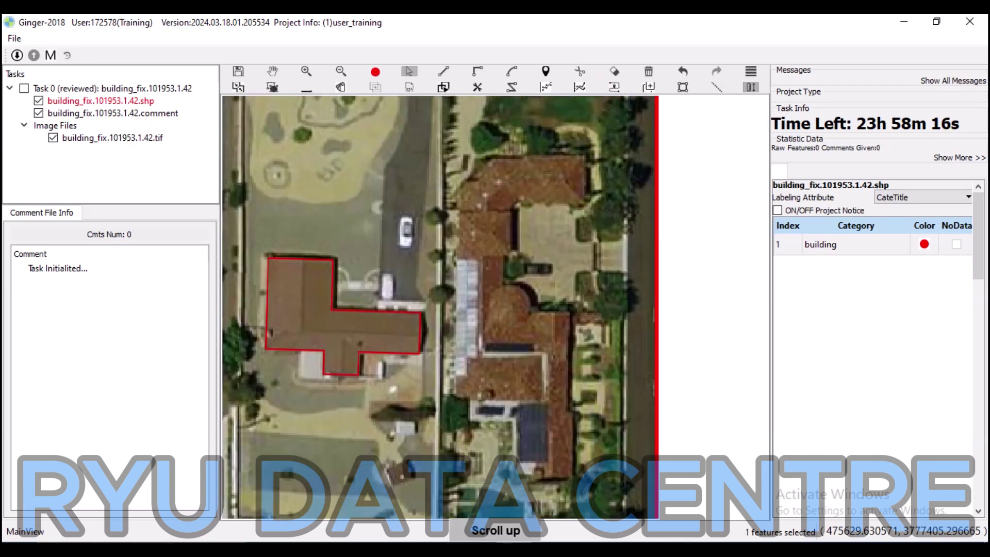
# - Trace a new outline along the tile-roofed house's north edge, angled northwest corner, west side, stepped south end and lower east side
pyautogui.press('r')
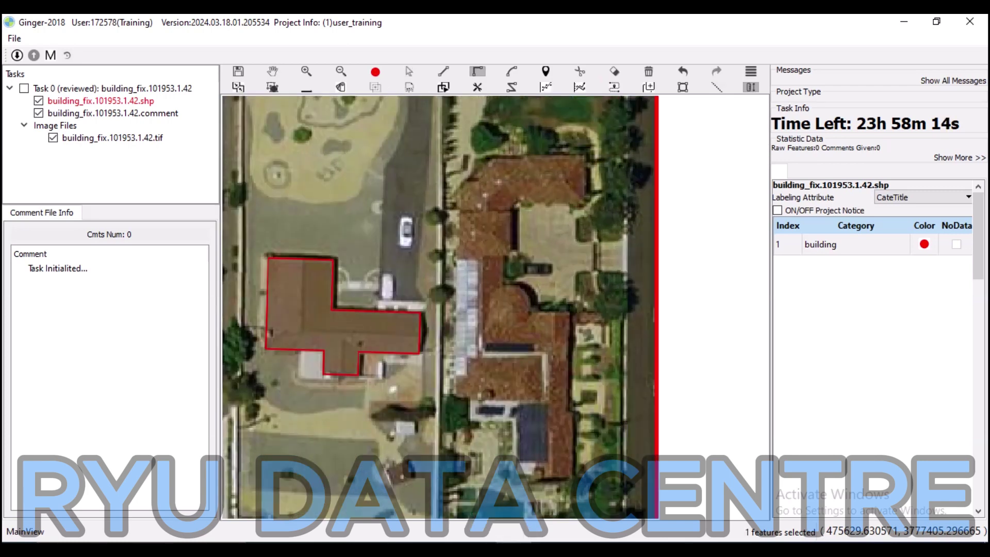
pyautogui.click(584, 157)
pyautogui.click(491, 157)
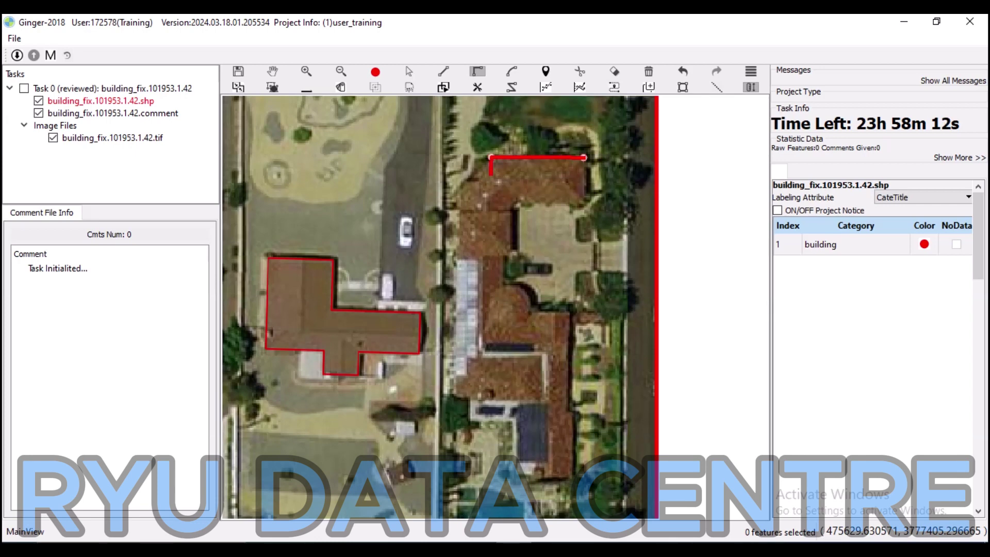
pyautogui.press('l')
pyautogui.click(458, 191)
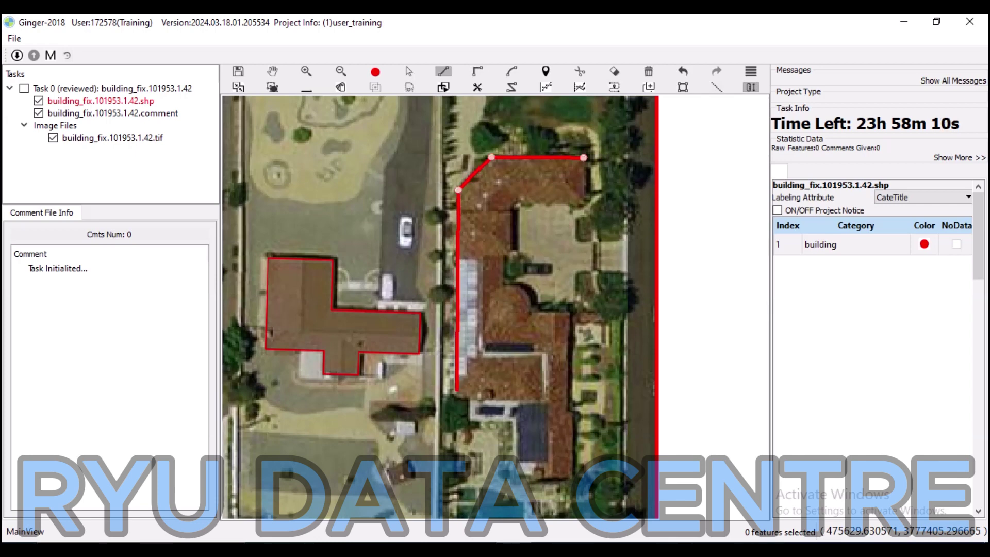
pyautogui.click(456, 396)
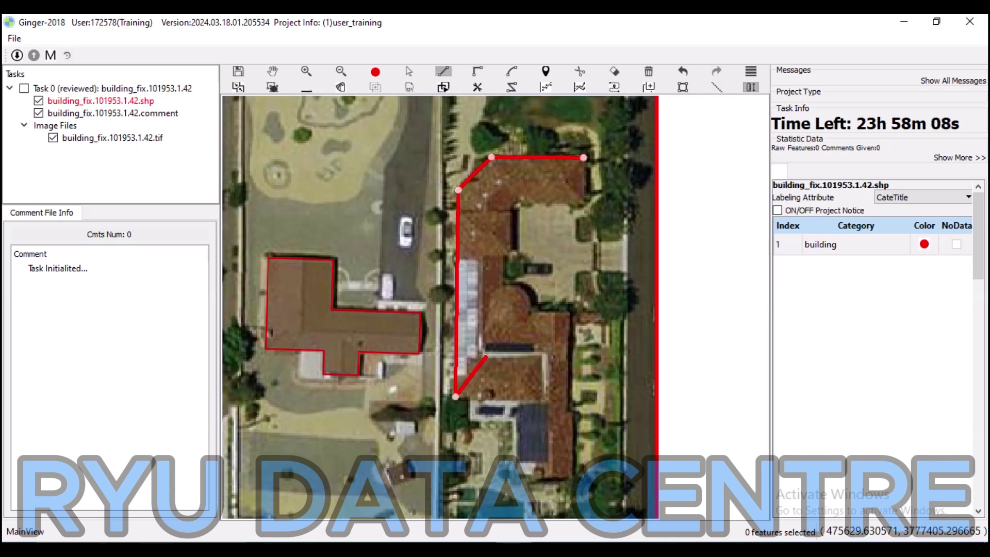
pyautogui.press('r')
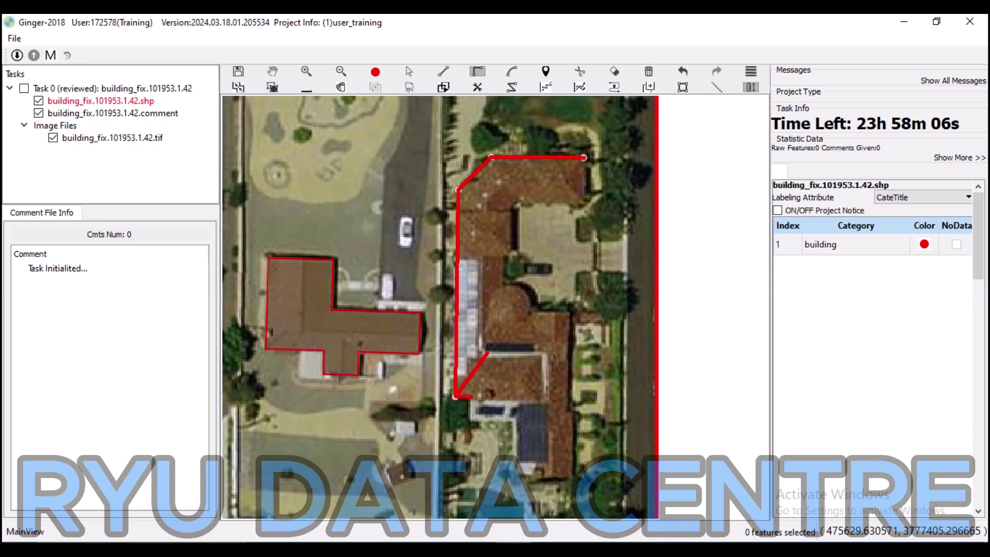
pyautogui.click(469, 419)
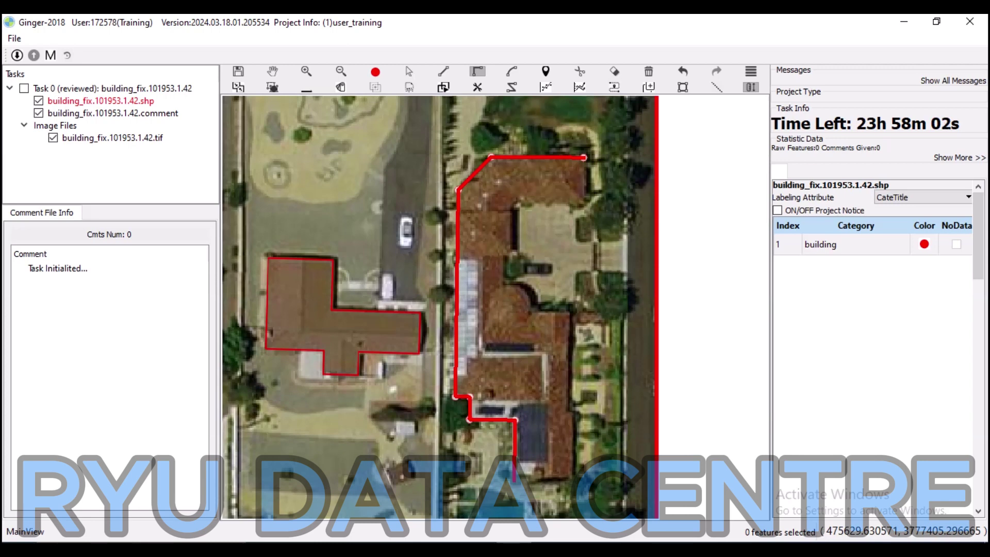
pyautogui.click(570, 413)
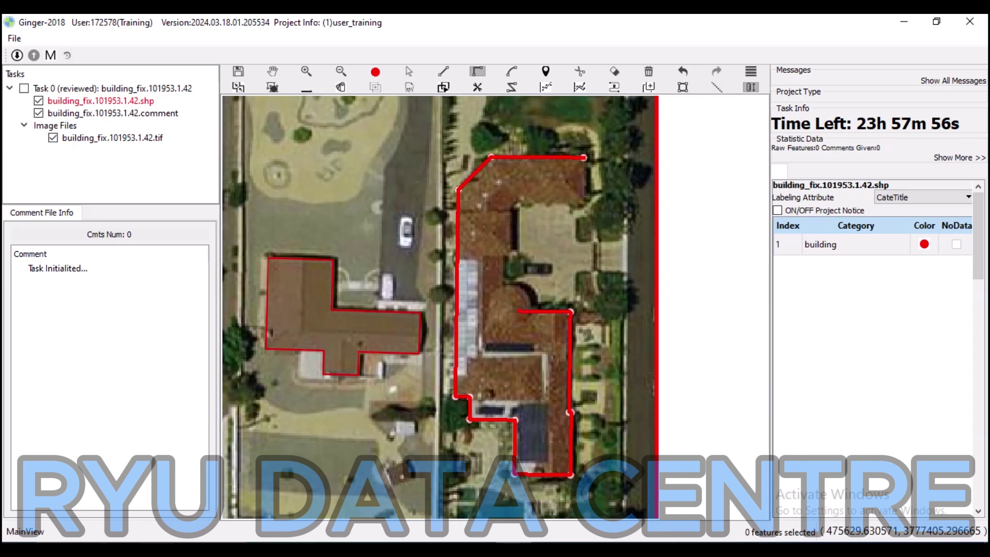
# - Complete the tile-roofed house's outline around the recessed courtyard on its east side and close it at the north wing
pyautogui.click(500, 311)
pyautogui.click(508, 255)
pyautogui.click(510, 207)
pyautogui.scroll(1, 513, 204)
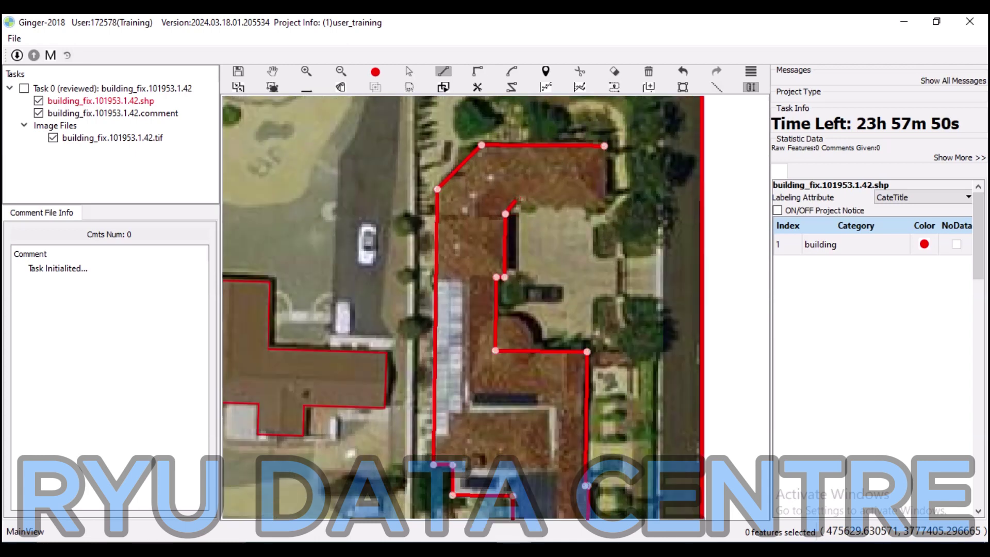
pyautogui.click(515, 203)
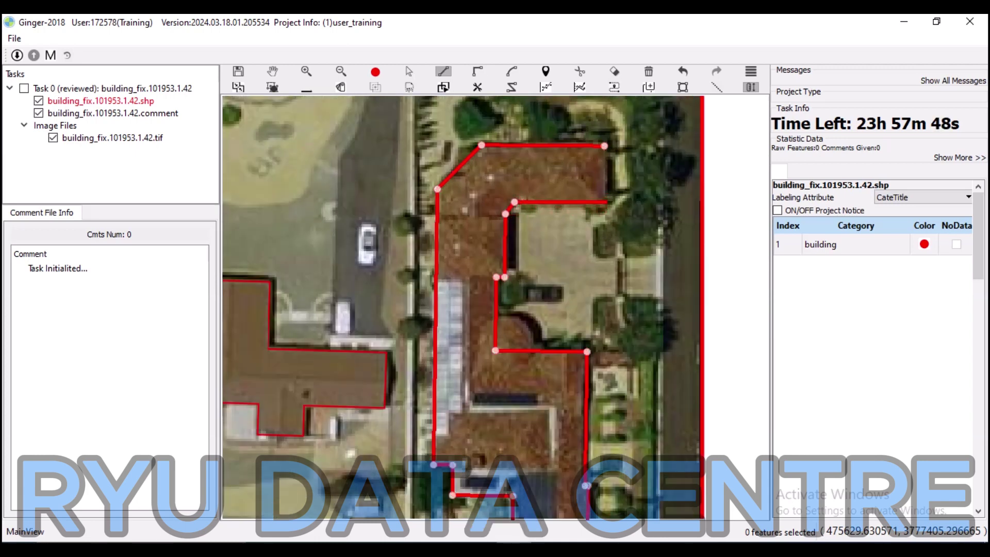
pyautogui.doubleClick(608, 198)
pyautogui.press('space')
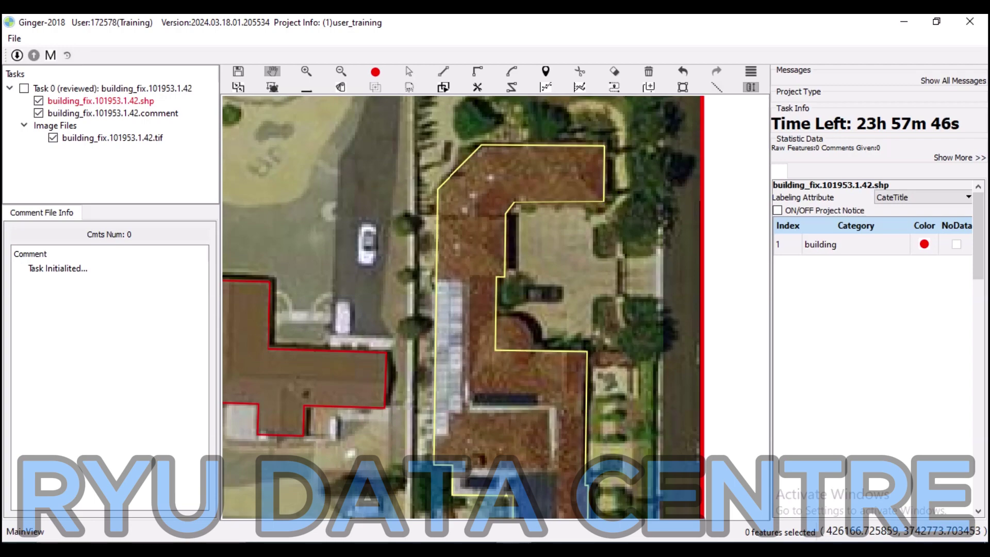
# - Add the rounded courtyard bay to the tile-roofed house by drawing an arc-edged polygon over it and merging it with the house outline
pyautogui.moveTo(608, 198); pyautogui.dragTo(632, 123)
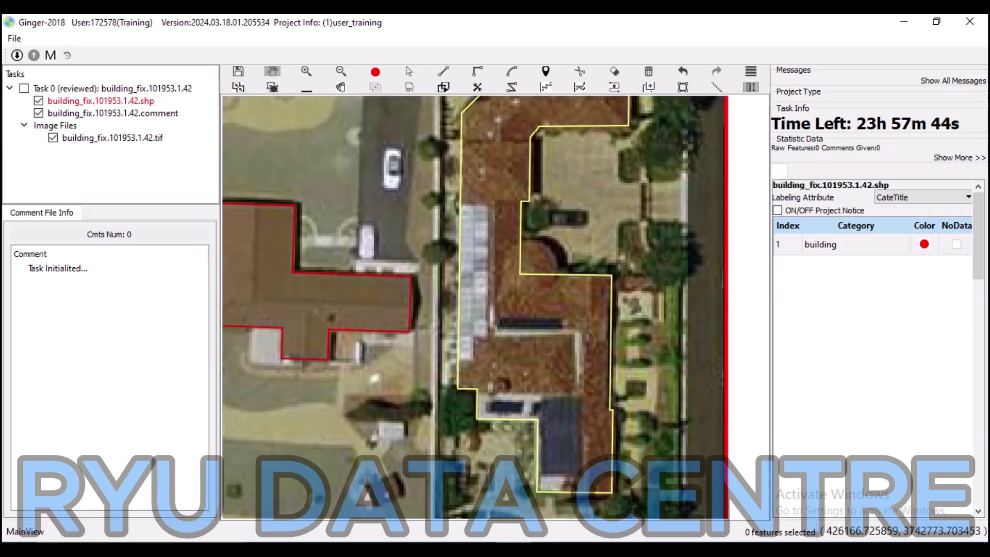
pyautogui.click(558, 274)
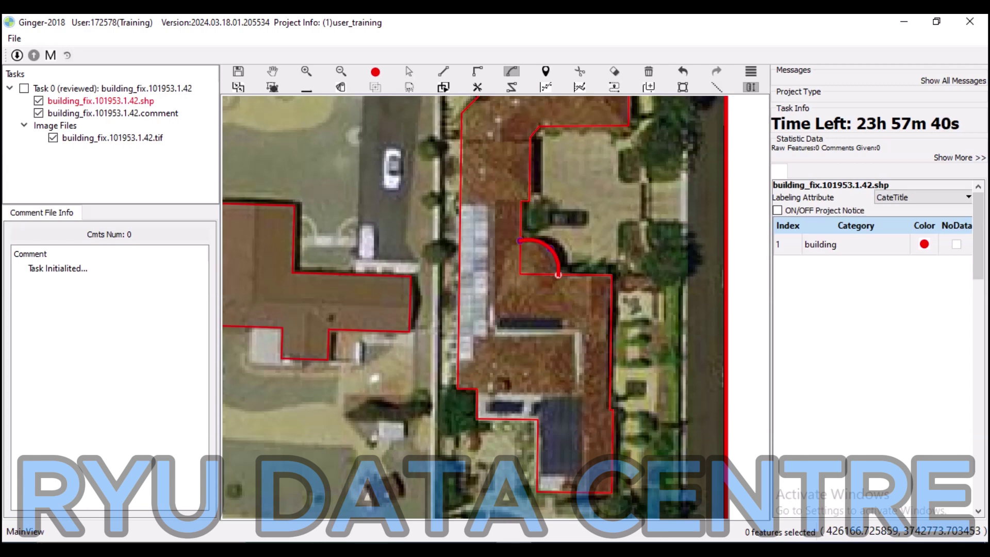
pyautogui.click(521, 243)
pyautogui.click(495, 243)
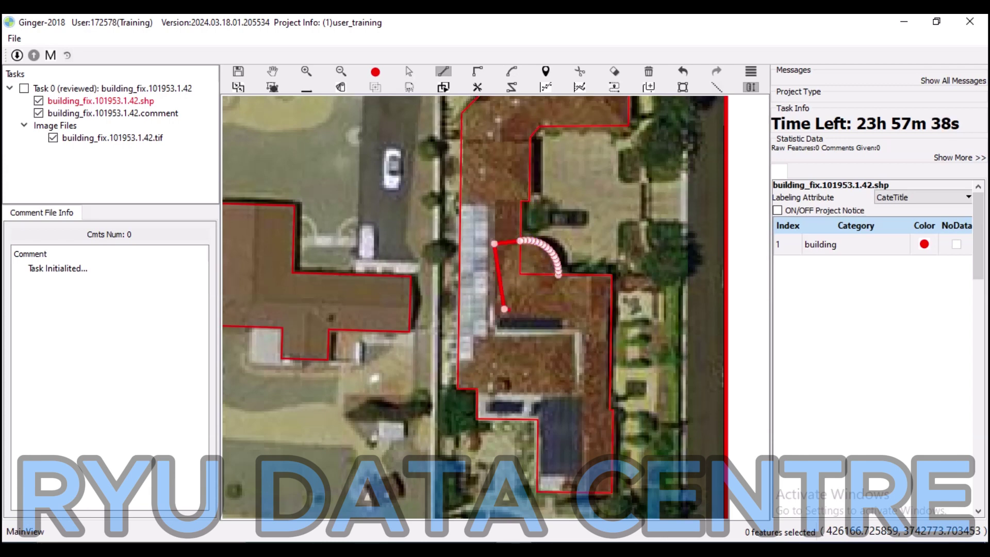
pyautogui.click(504, 309)
pyautogui.click(557, 304)
pyautogui.doubleClick(565, 291)
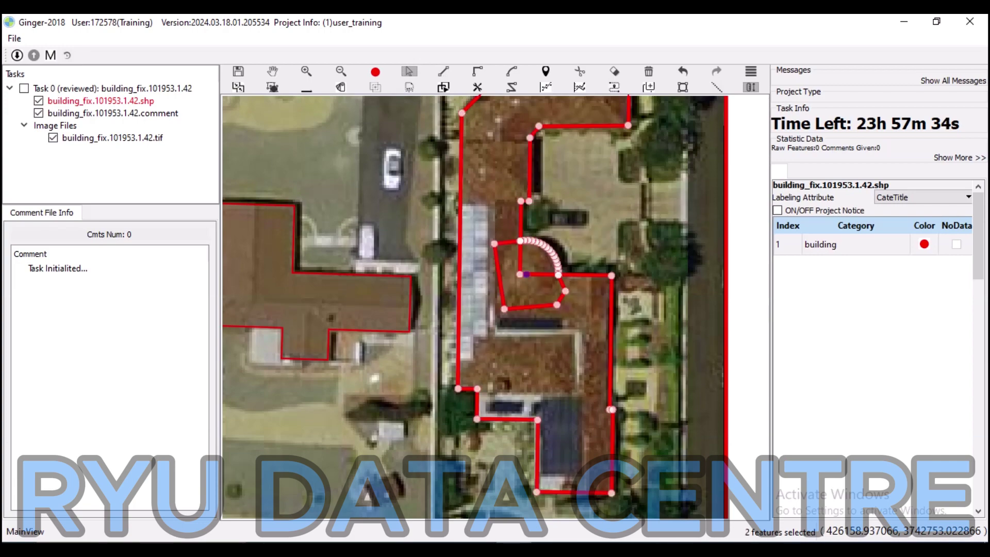
pyautogui.press('m')
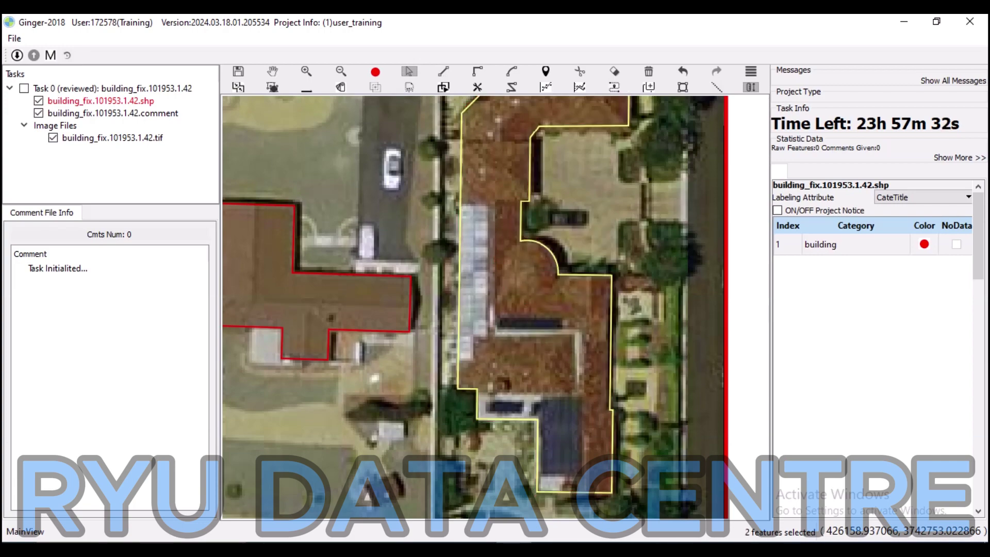
# - Compare the brown-roofed house west of the tile-roofed one and the houses further south with the image, toggling the outlines' visibility
pyautogui.scroll(-5, 474, 306)
pyautogui.click(38, 101)
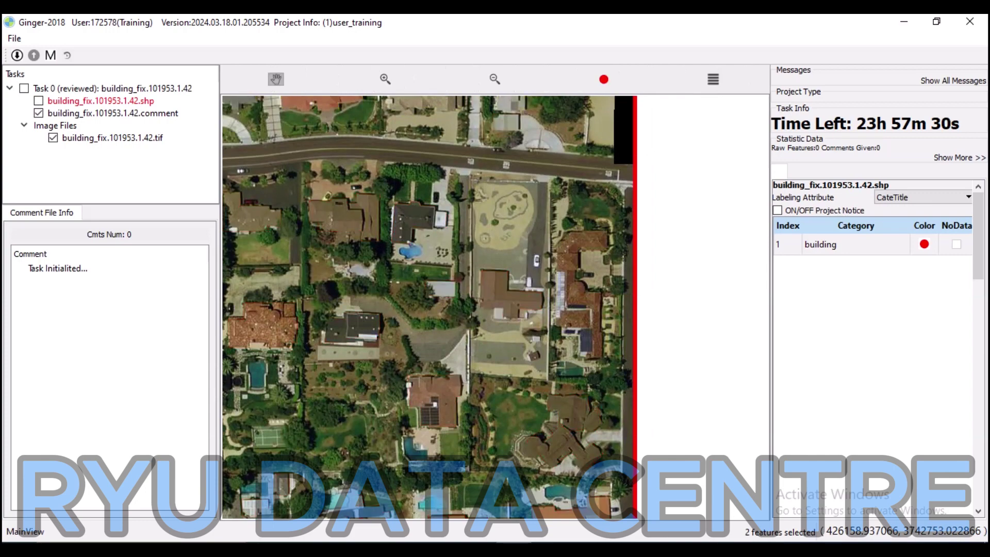
pyautogui.click(38, 101)
pyautogui.moveTo(495, 372); pyautogui.dragTo(456, 263)
pyautogui.scroll(3, 470, 180)
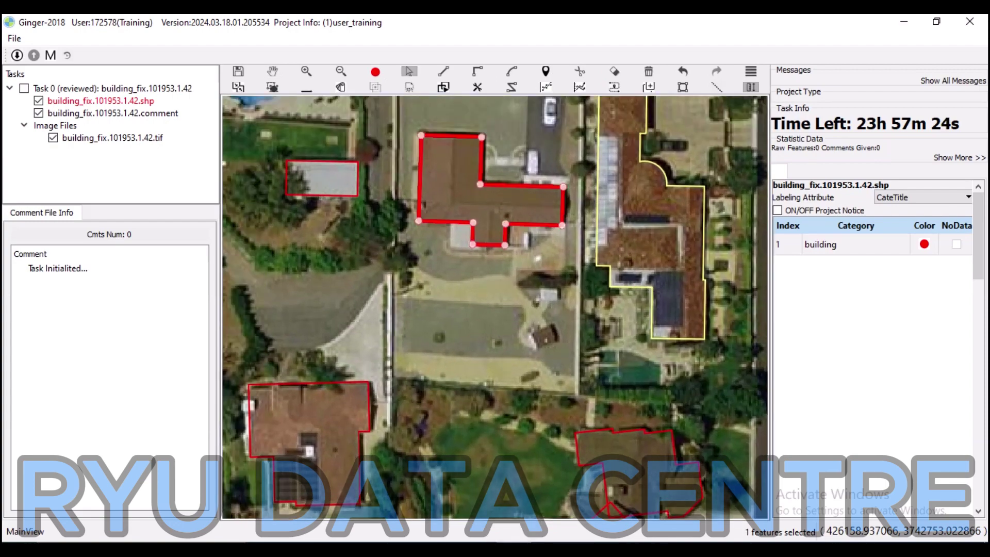
pyautogui.click(470, 222)
pyautogui.moveTo(471, 222); pyautogui.dragTo(424, 113)
pyautogui.scroll(-3, 568, 336)
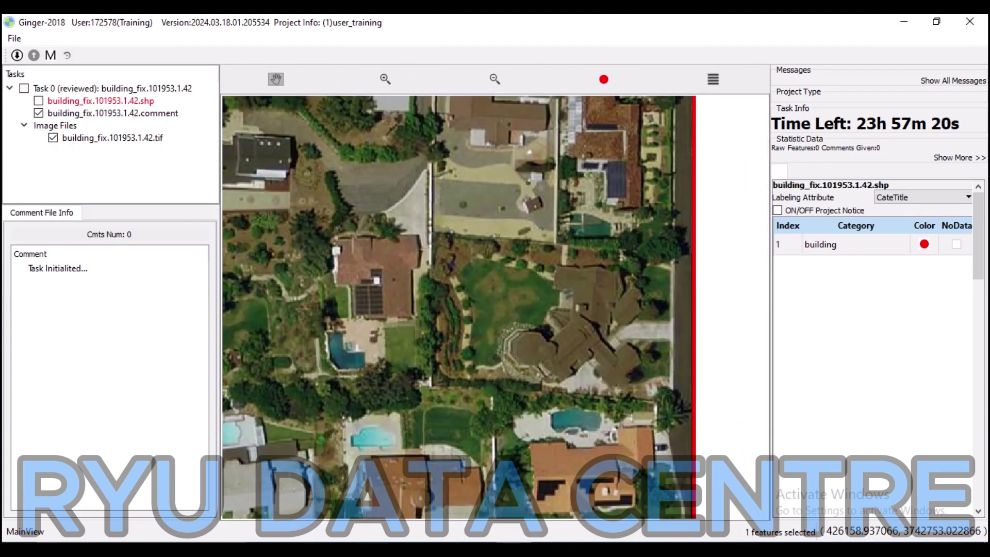
# - Delete both overlapping outlines of the brown-roofed house complex with the octagonal wing in the southeast
pyautogui.scroll(5, 567, 335)
pyautogui.scroll(-1, 495, 309)
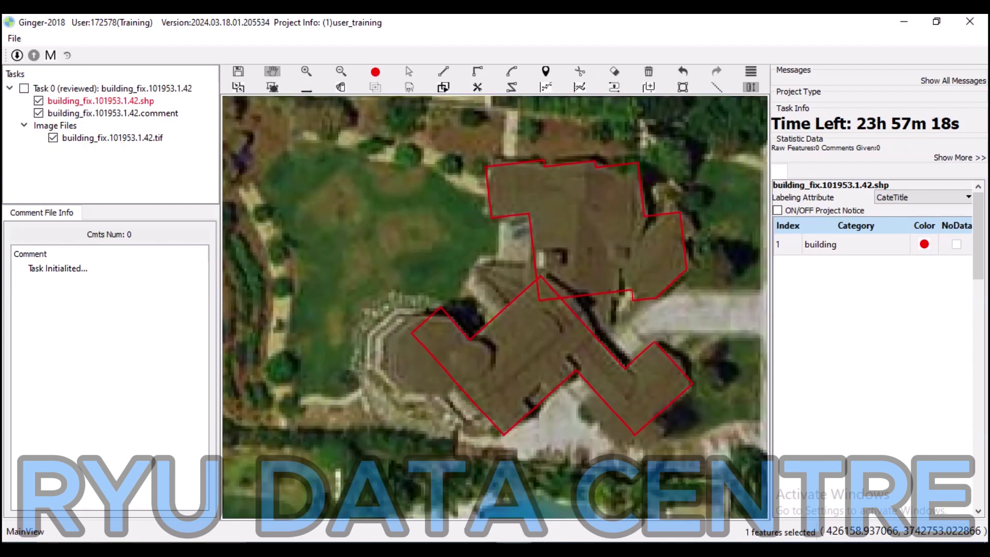
pyautogui.press('s')
pyautogui.hotkey('ctrl', 'a')
pyautogui.press('Delete')
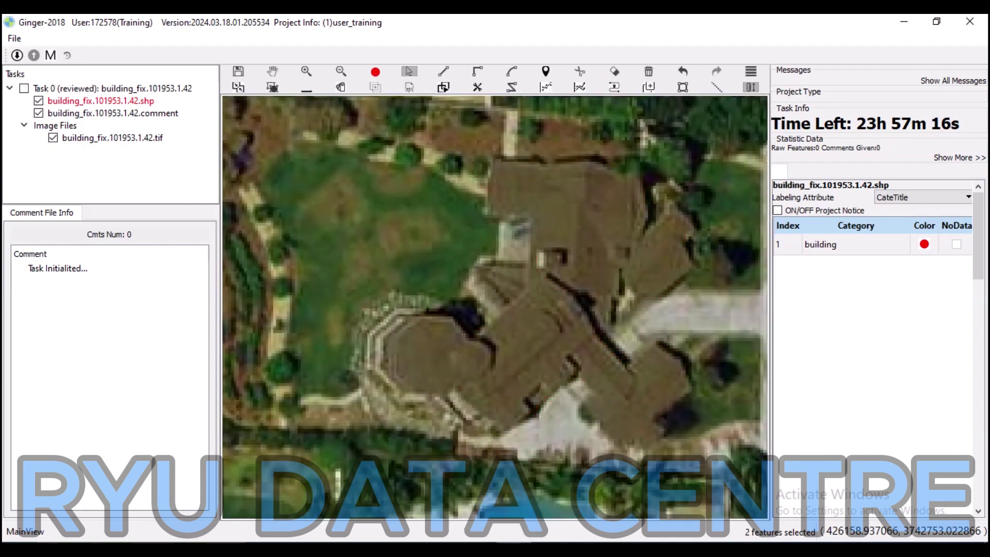
pyautogui.press('l')
pyautogui.press('r')
pyautogui.click(483, 213)
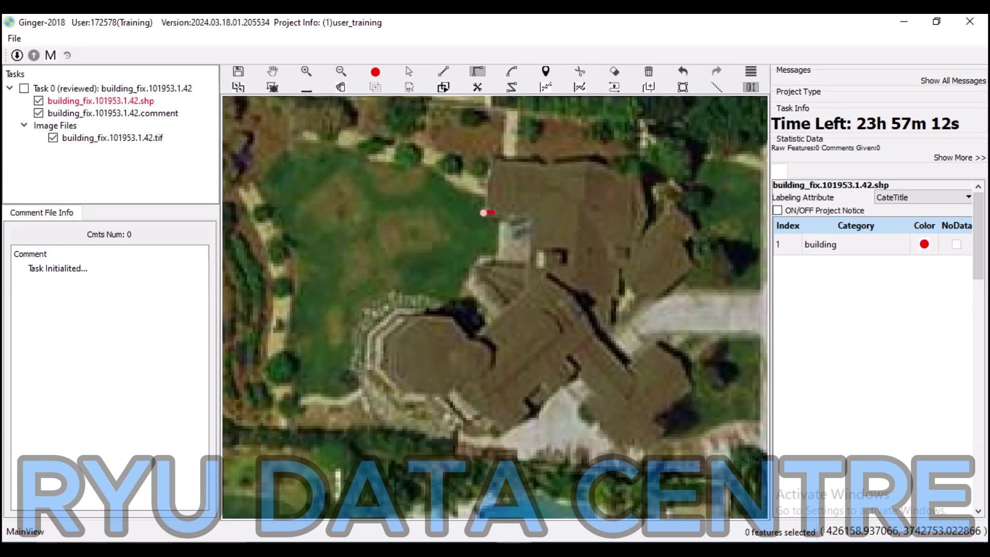
pyautogui.click(530, 214)
pyautogui.click(528, 267)
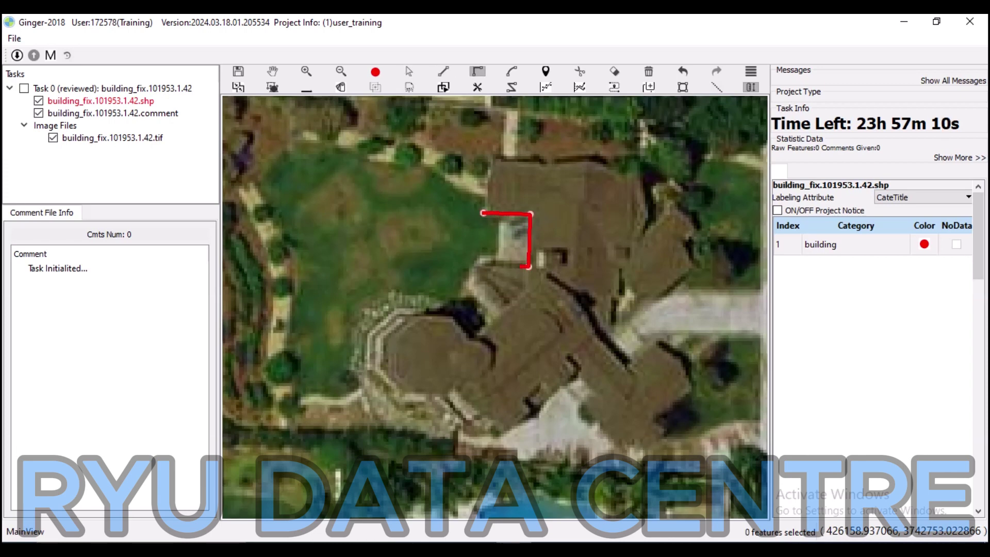
pyautogui.click(474, 265)
pyautogui.press('l')
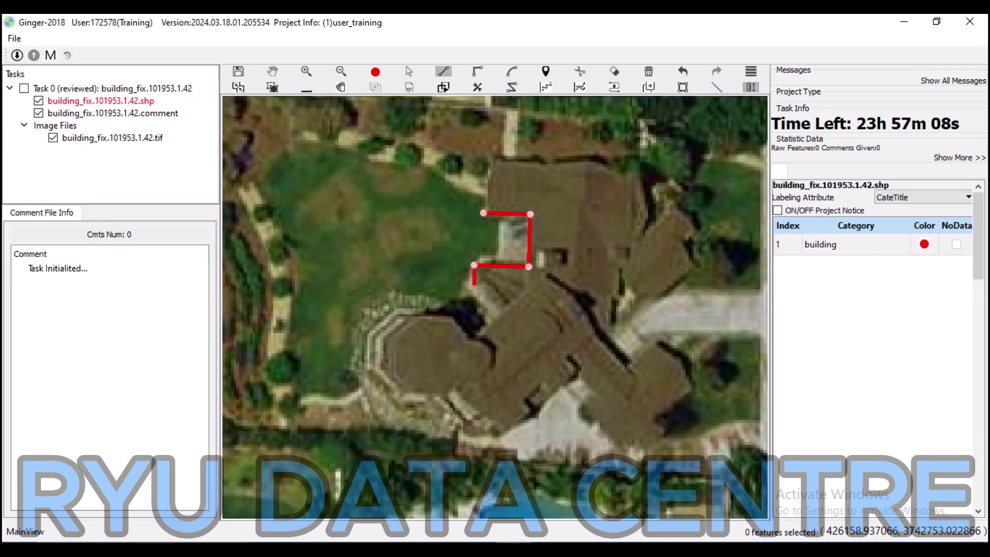
pyautogui.click(474, 283)
pyautogui.click(501, 311)
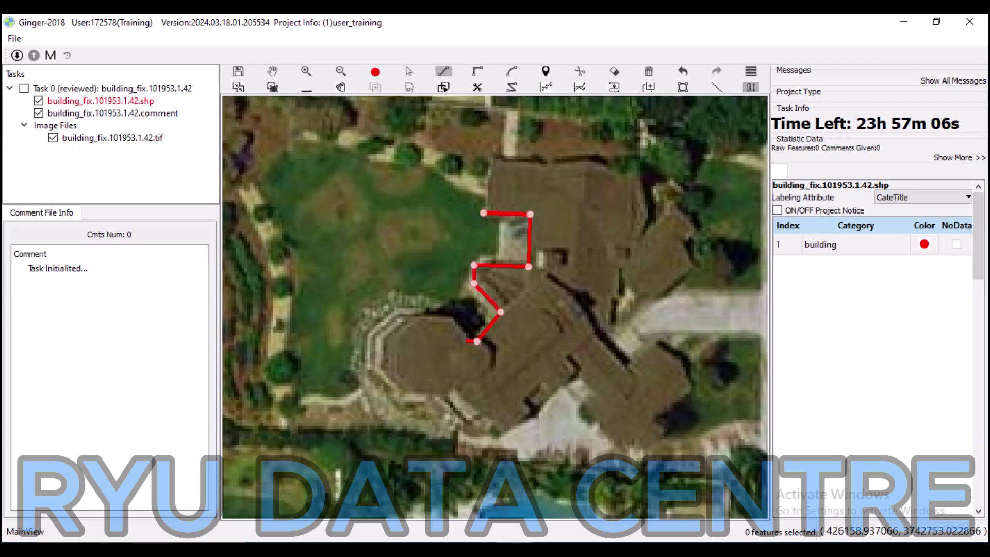
pyautogui.click(466, 341)
pyautogui.click(451, 321)
pyautogui.click(412, 319)
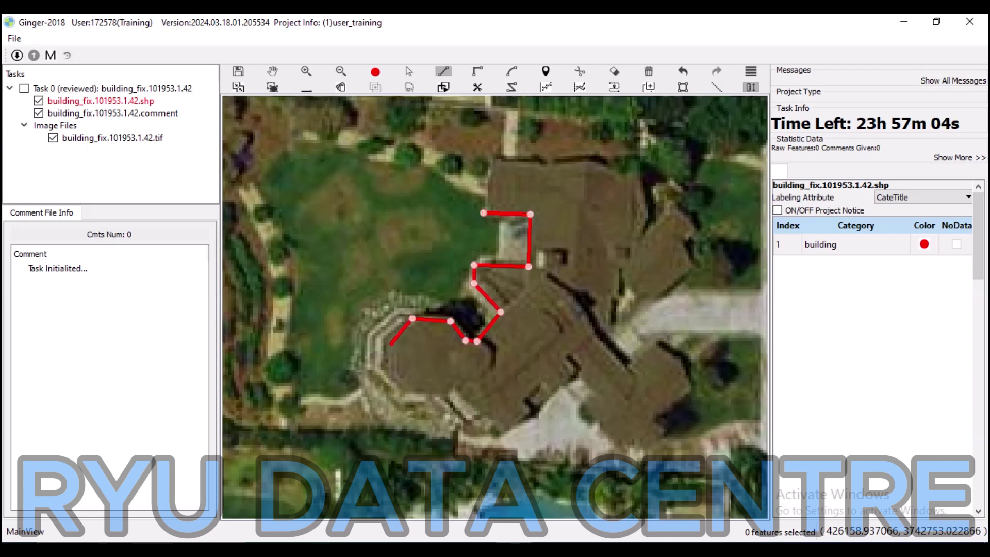
pyautogui.click(389, 339)
pyautogui.click(386, 372)
pyautogui.click(404, 395)
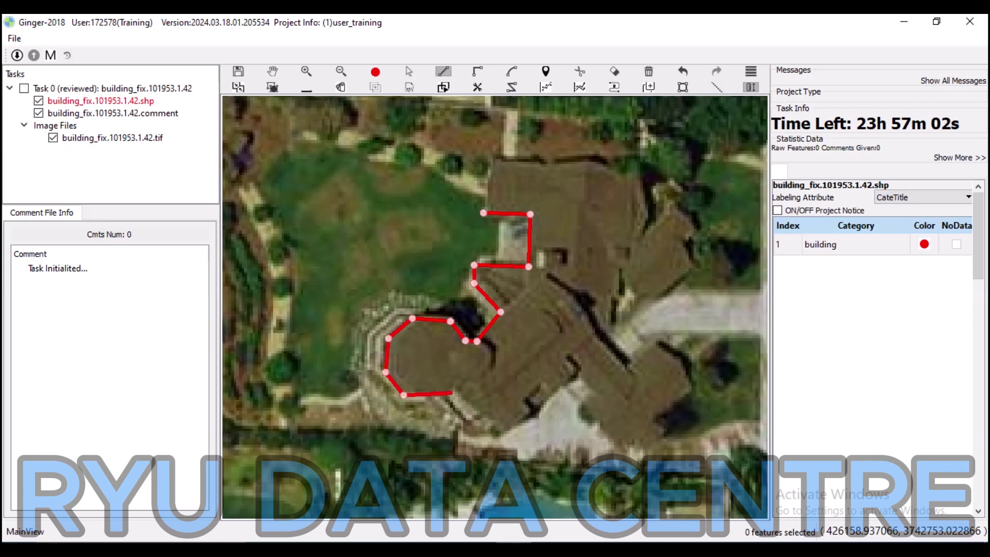
pyautogui.click(455, 393)
pyautogui.click(496, 436)
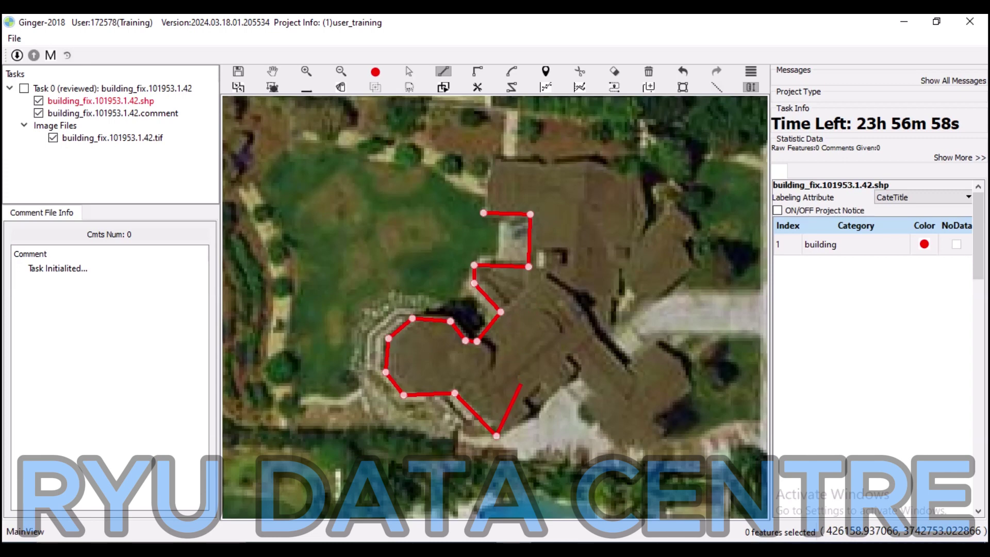
pyautogui.press('Escape')
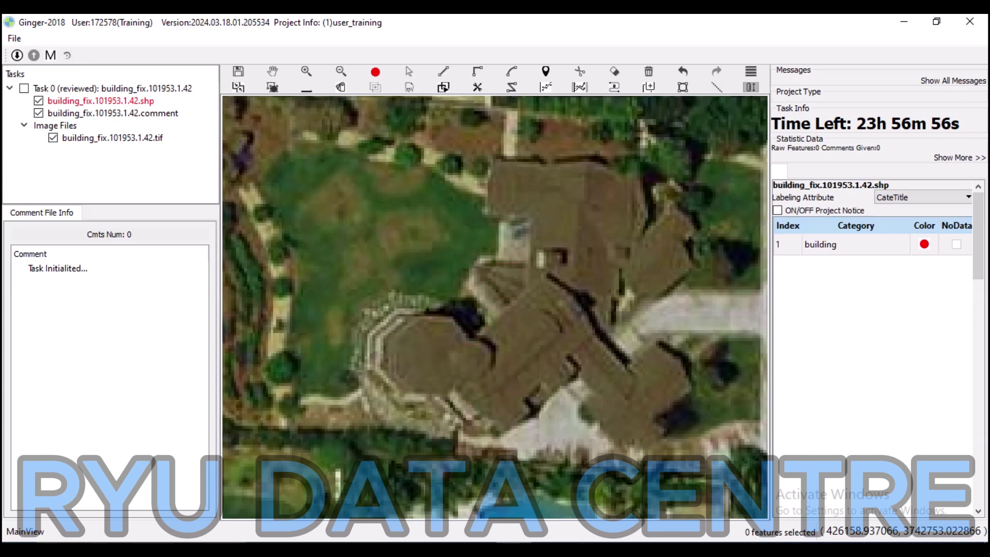
# - Start the brown-roofed complex's outline at the north wing's northwest corner and trace its west side around the rectangular recess to the diagonal notch
pyautogui.press('d')
pyautogui.click(487, 160)
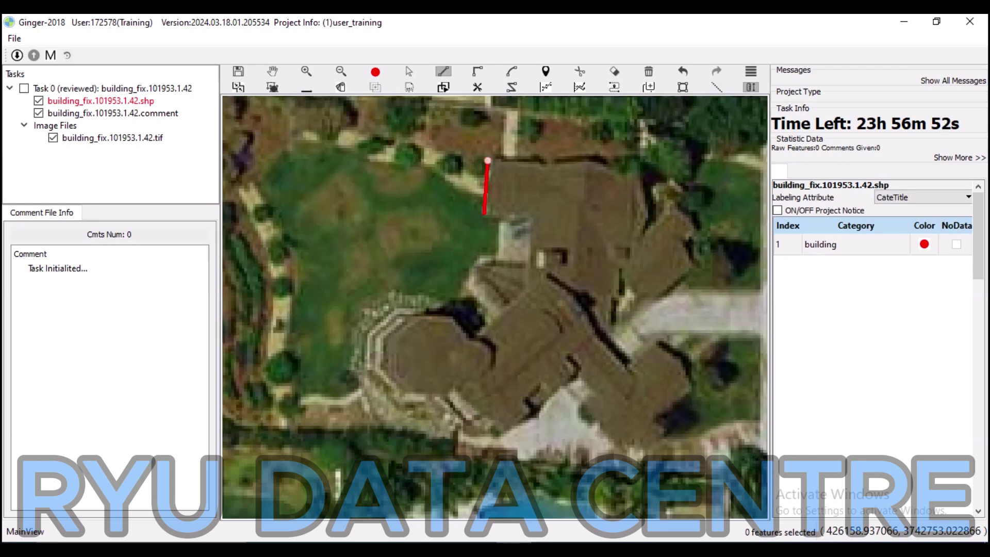
pyautogui.press('r')
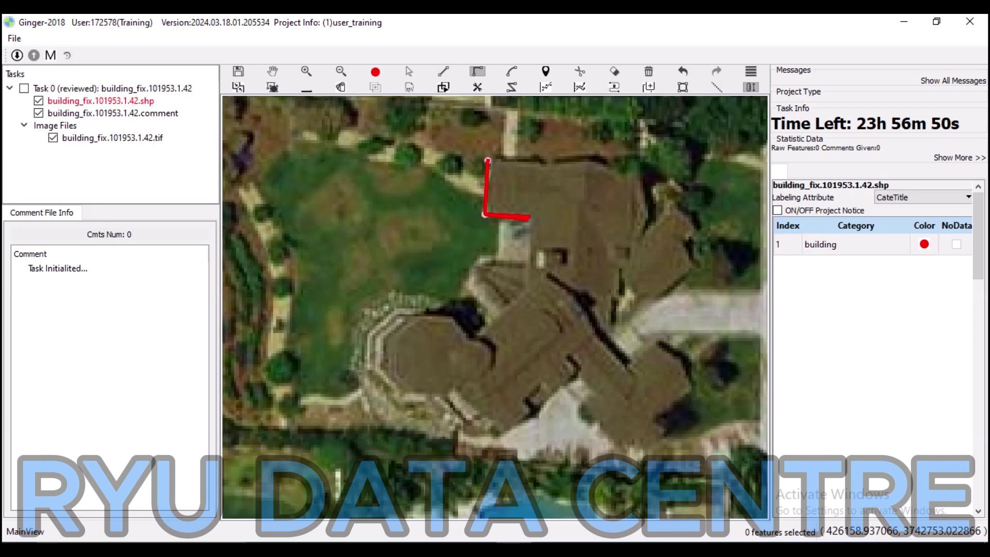
pyautogui.click(528, 217)
pyautogui.click(526, 266)
pyautogui.click(474, 283)
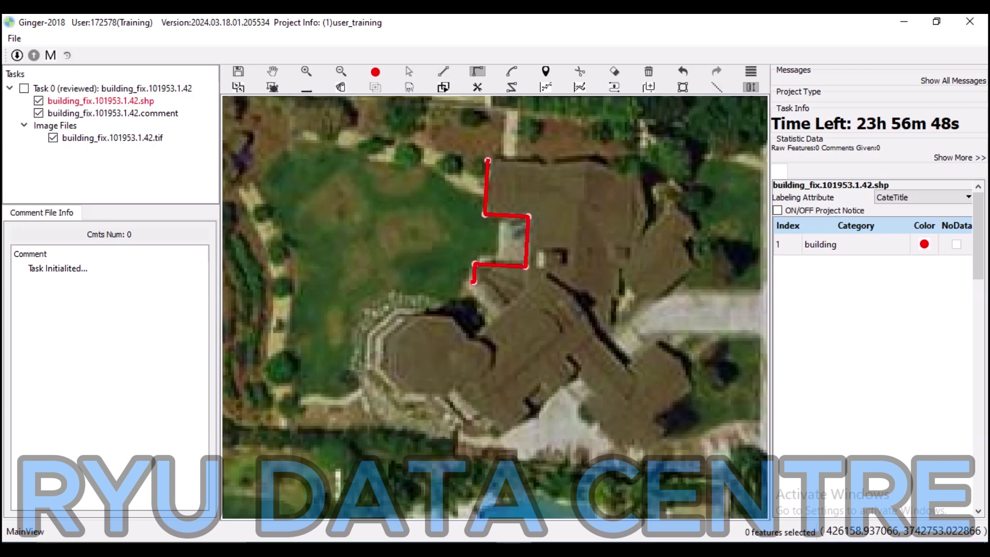
pyautogui.press('l')
pyautogui.click(501, 313)
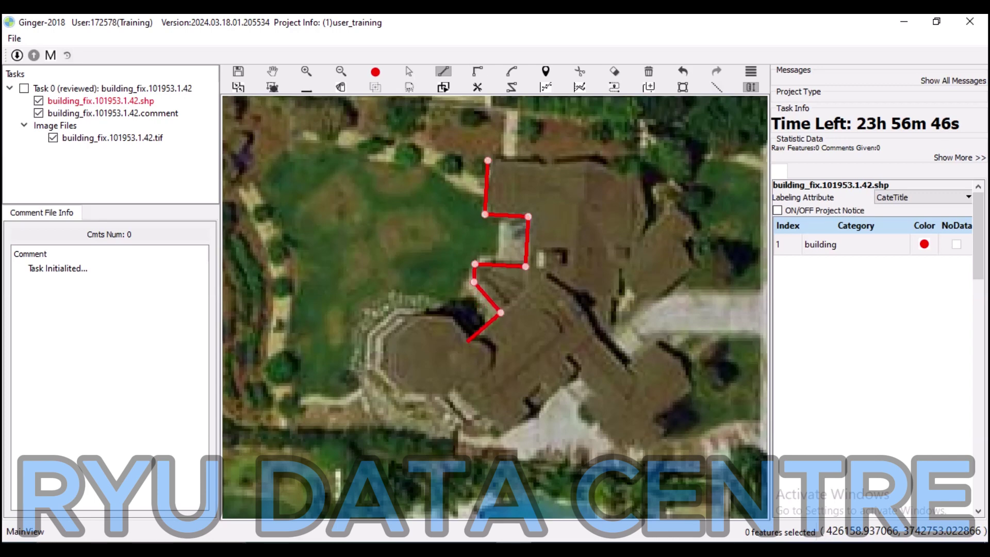
# - Continue the brown-roofed complex's outline around the octagonal west wing and along its southwest edge to the southern corner
pyautogui.click(451, 318)
pyautogui.click(413, 319)
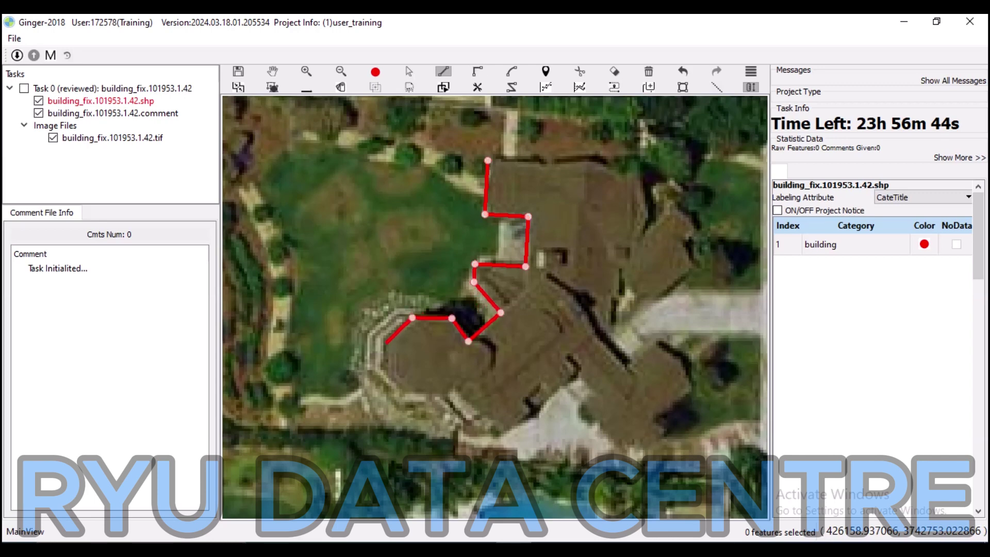
pyautogui.click(387, 341)
pyautogui.click(386, 375)
pyautogui.click(406, 397)
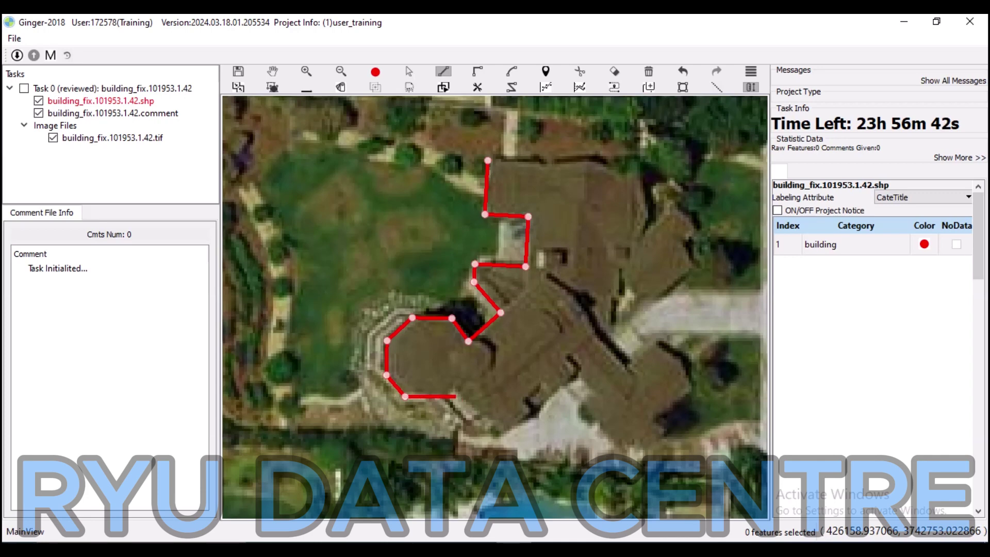
pyautogui.click(452, 396)
pyautogui.click(496, 440)
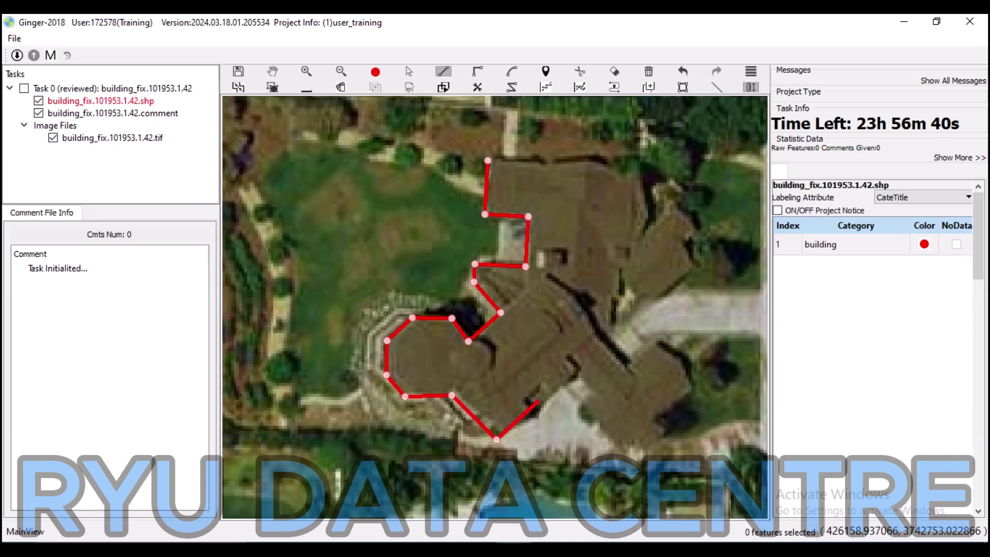
# - Trace the complex's stepped, right-angled edges along the paved forecourt between the southern corner and the southeast wing
pyautogui.press('r')
pyautogui.click(543, 383)
pyautogui.click(551, 393)
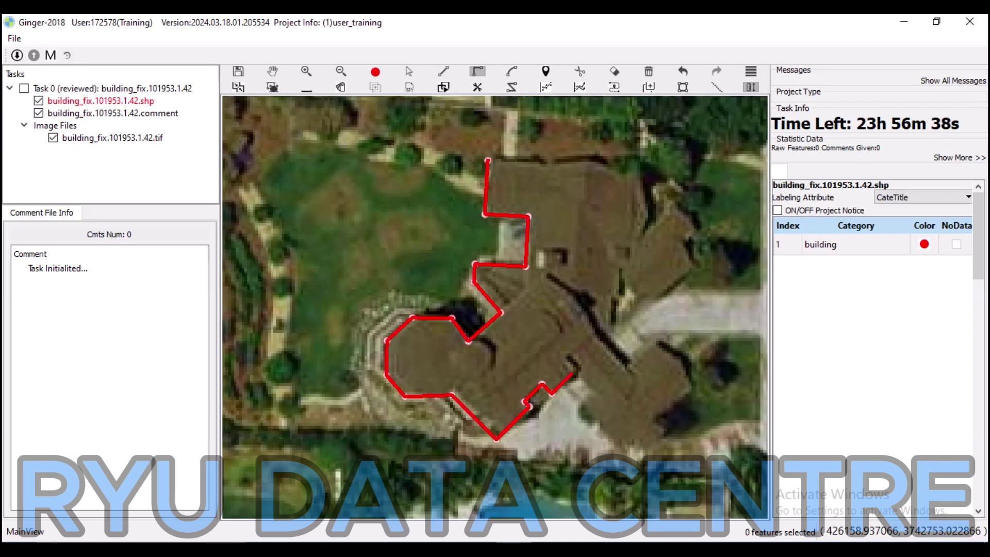
pyautogui.click(579, 368)
pyautogui.click(598, 388)
pyautogui.click(580, 404)
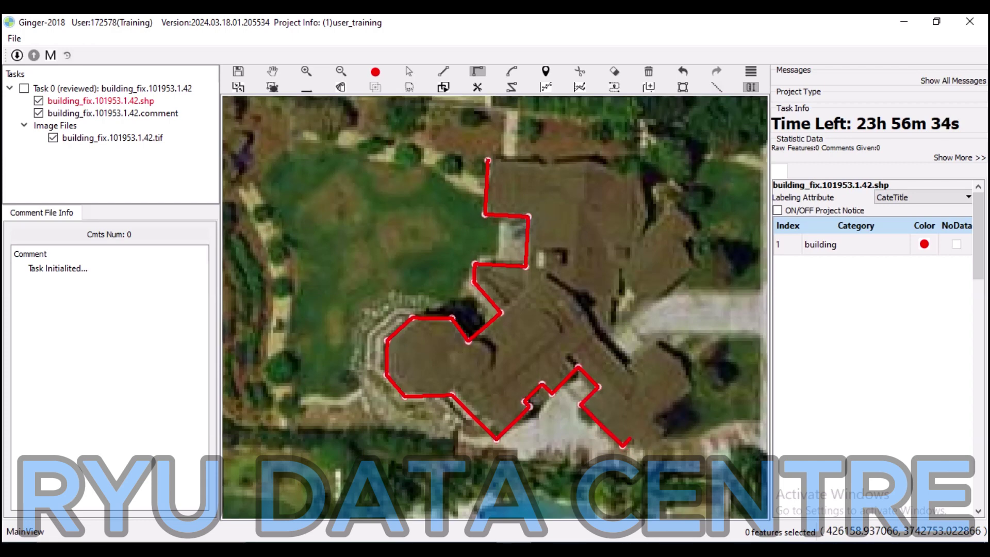
# - Trace the southeast wing of the brown-roofed complex with its small corner steps, back to the inner corner at the main roof
pyautogui.click(669, 421)
pyautogui.click(661, 413)
pyautogui.click(693, 383)
pyautogui.click(649, 339)
pyautogui.click(625, 365)
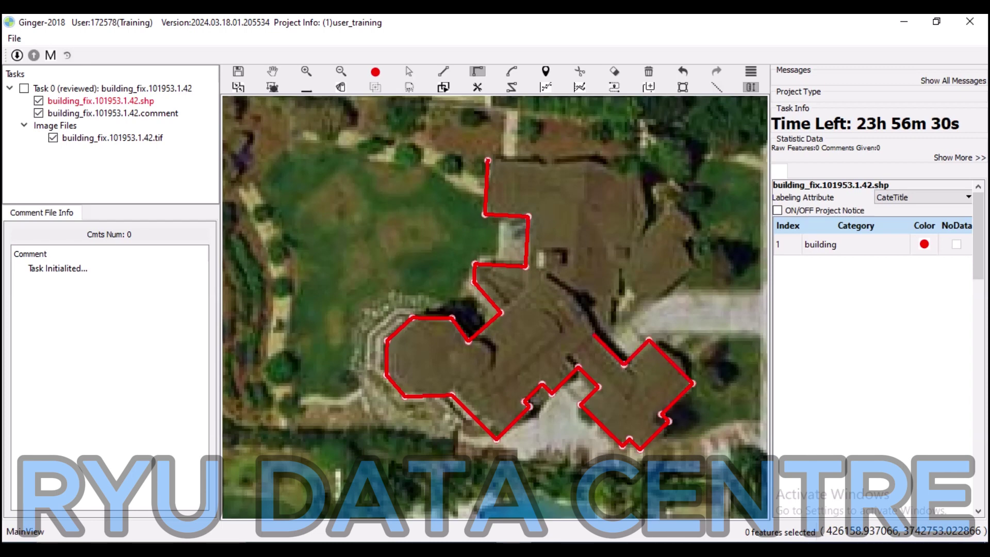
pyautogui.click(600, 328)
# - Continue the outline north along the main roof's stepped east edge and around the northeast wing's south side to its eastern notch
pyautogui.press('l')
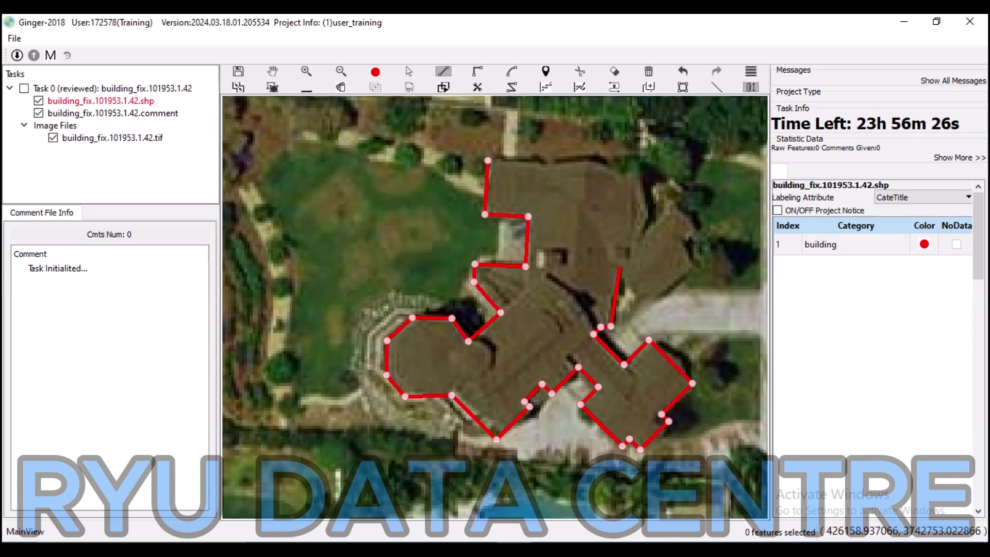
pyautogui.click(609, 295)
pyautogui.click(620, 267)
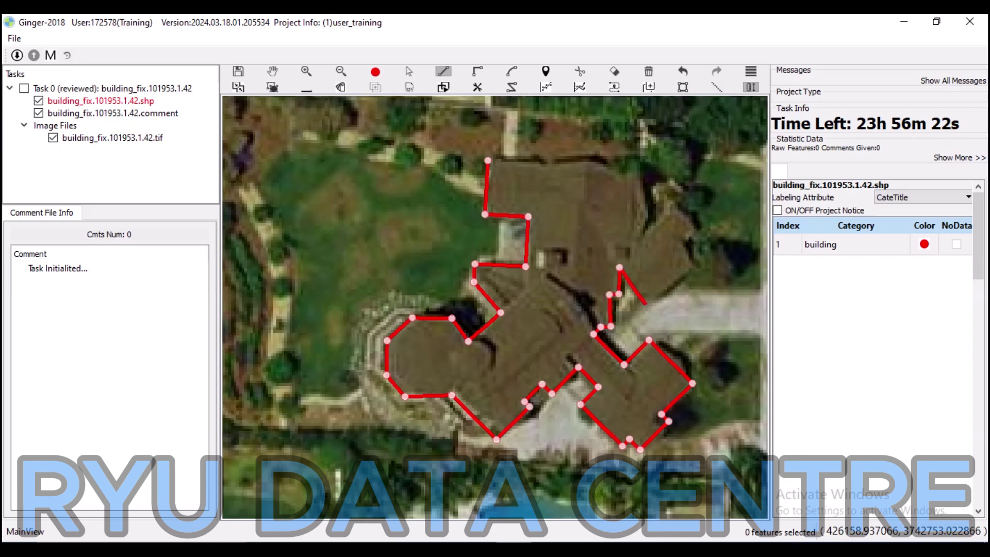
pyautogui.click(697, 263)
pyautogui.click(681, 242)
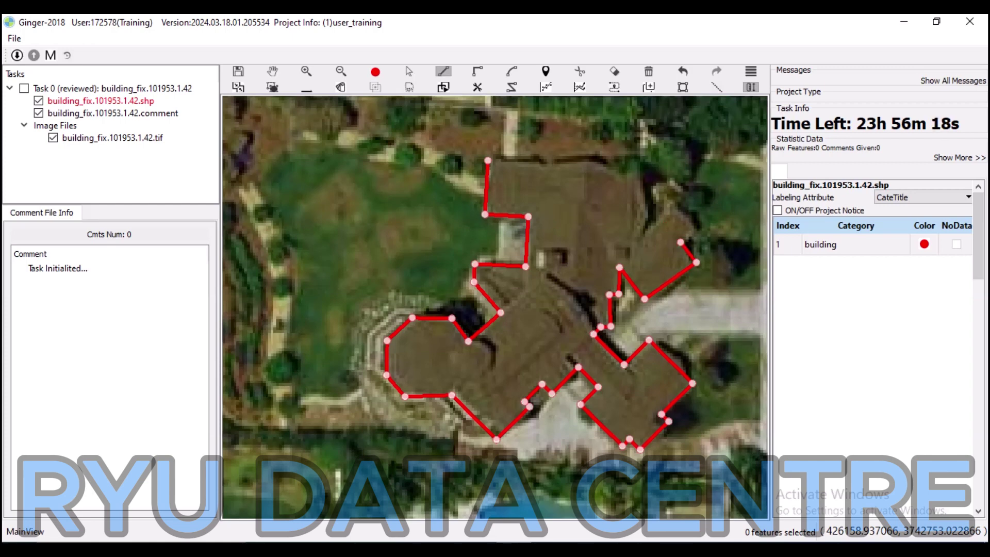
# - Trace the rest of the northeast wing and close the brown-roofed complex's outline at the north wing's northeast corner
pyautogui.press('Return')
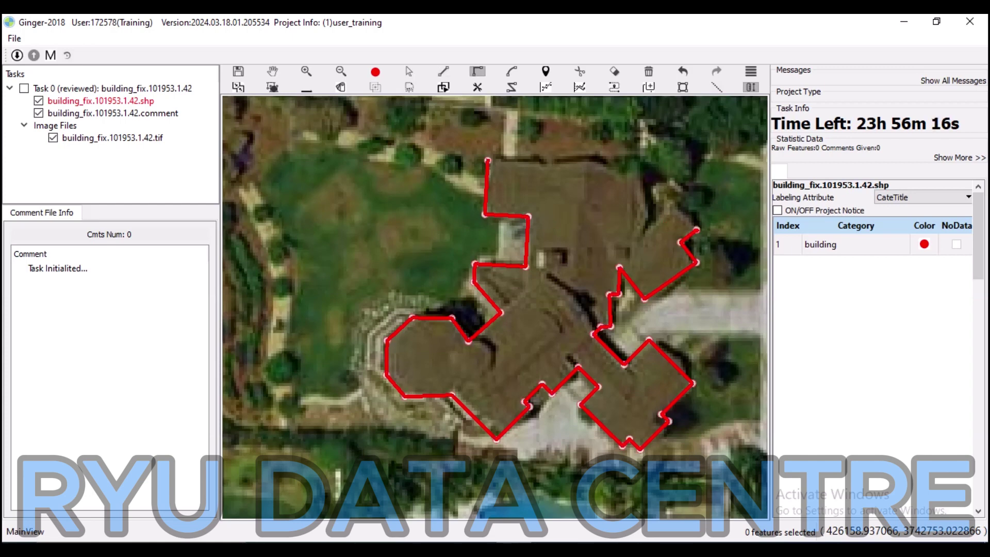
pyautogui.click(677, 205)
pyautogui.press('e')
pyautogui.click(643, 175)
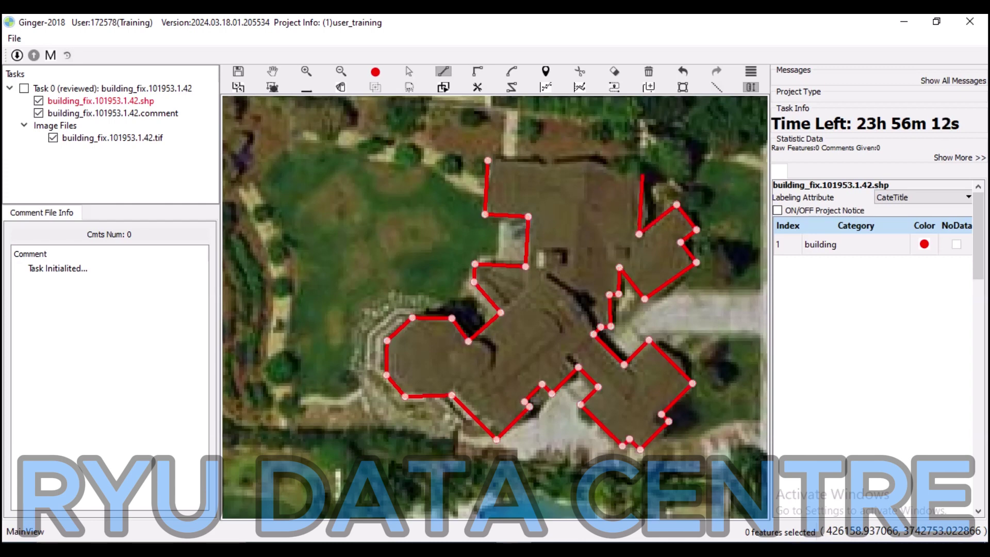
pyautogui.press('Return')
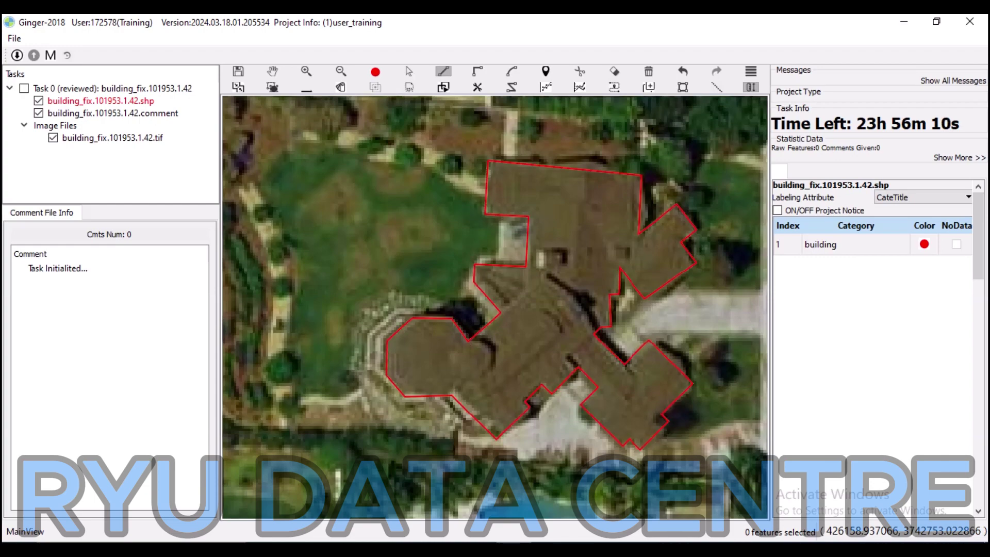
# - Examine the redrawn complex and compare the outlines of the houses along the southern street with their roofs
pyautogui.scroll(-2, 596, 283)
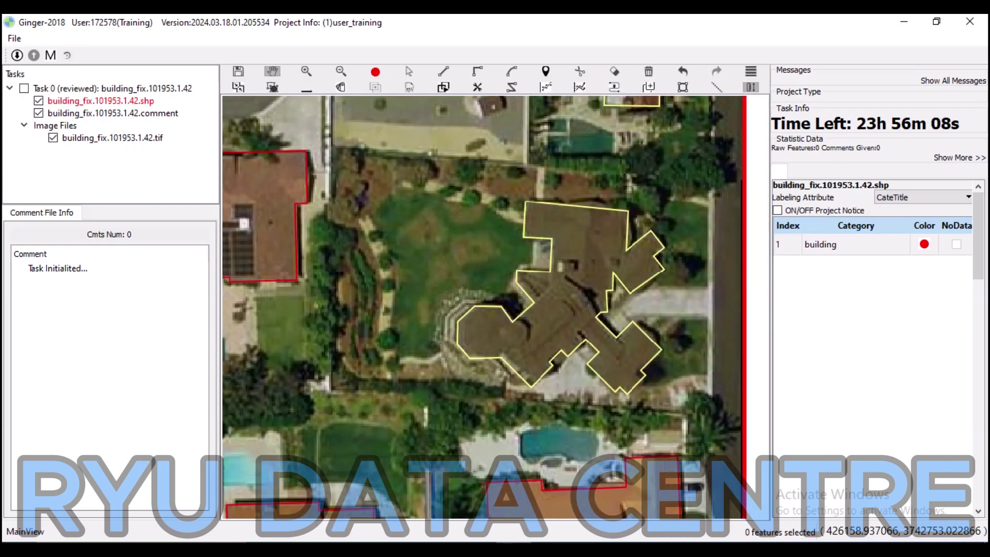
pyautogui.moveTo(431, 283); pyautogui.dragTo(471, 260)
pyautogui.press('Escape')
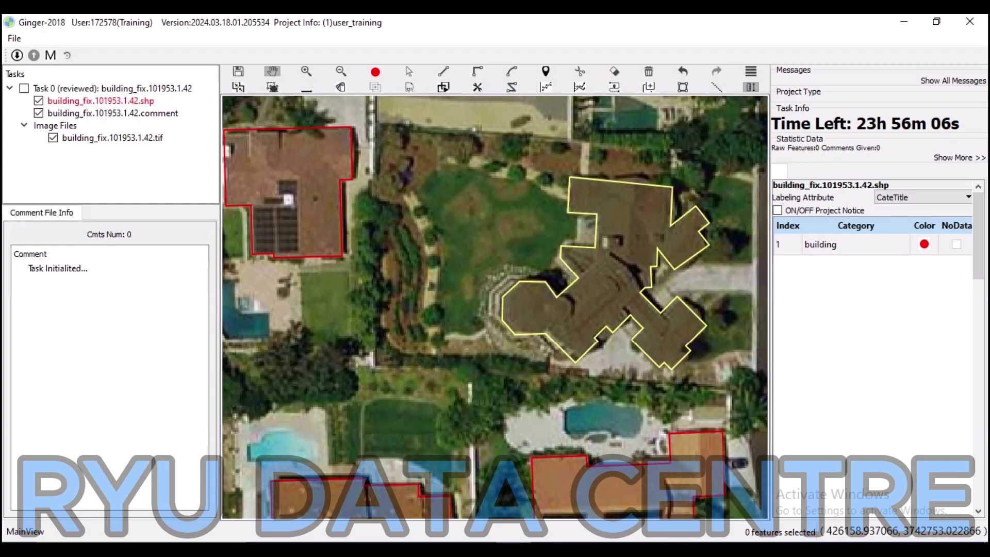
pyautogui.click(607, 265)
pyautogui.moveTo(607, 264); pyautogui.dragTo(671, 207)
pyautogui.scroll(-2, 556, 209)
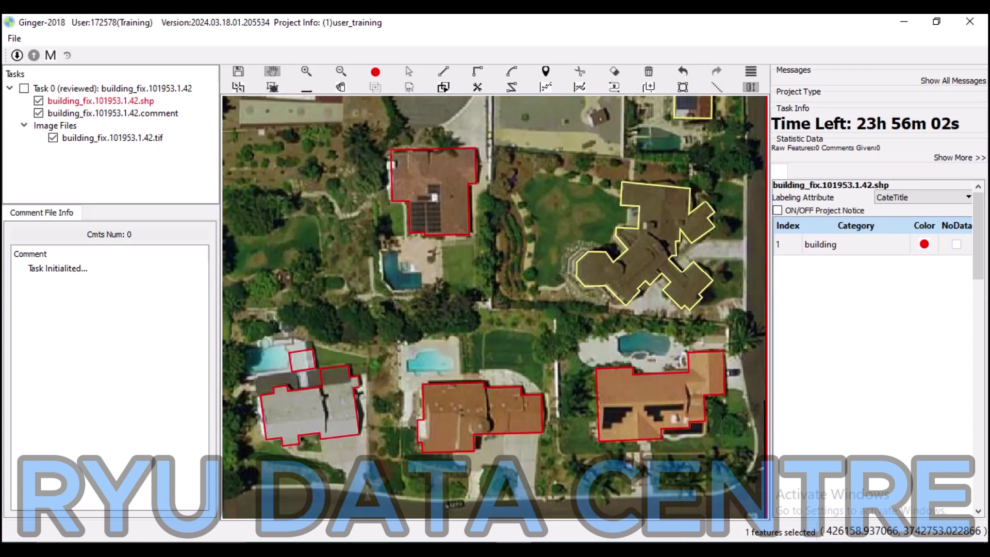
pyautogui.moveTo(557, 206); pyautogui.dragTo(533, 139)
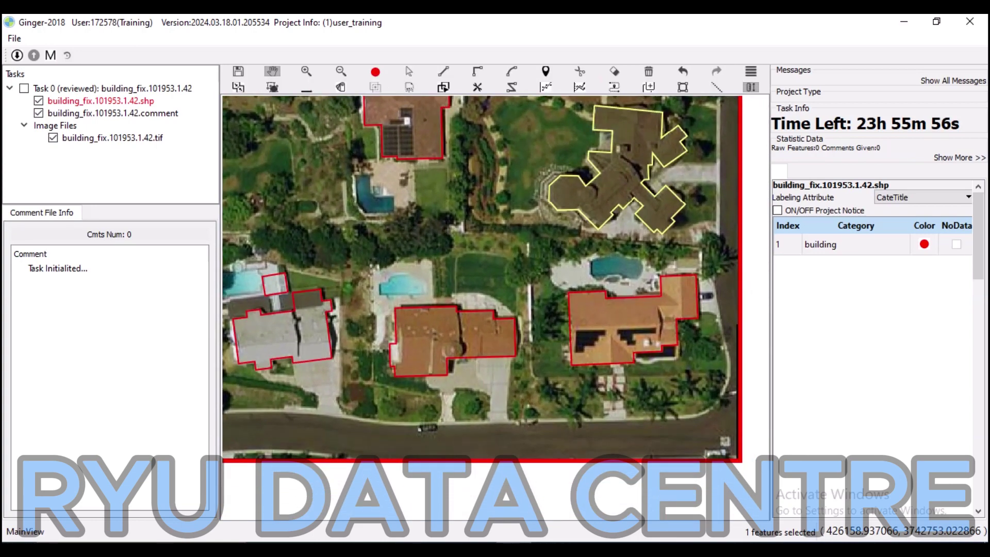
pyautogui.scroll(2, 495, 279)
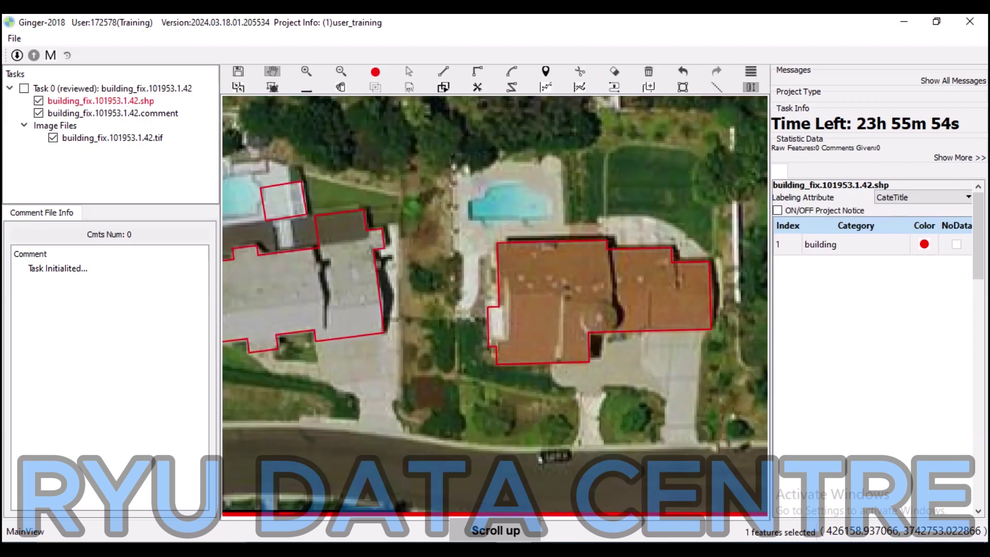
# - Delete the small square outline beside the pool north of the grey-roofed house
pyautogui.scroll(-3, 496, 308)
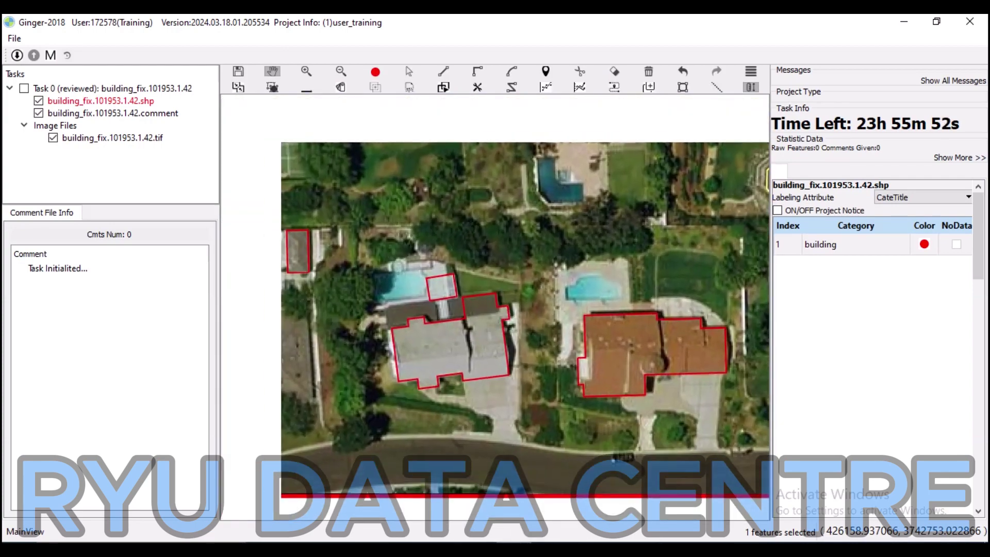
pyautogui.click(409, 71)
pyautogui.click(441, 286)
pyautogui.press('Delete')
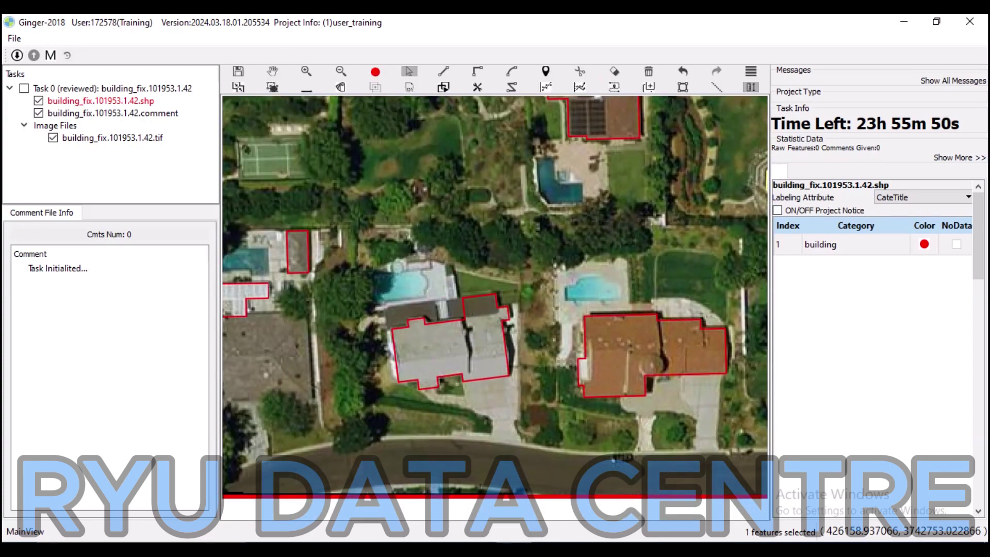
# - Move the west edge of the grey-roofed house's dark northern extension outward to the roof edge in the image
pyautogui.scroll(2, 490, 289)
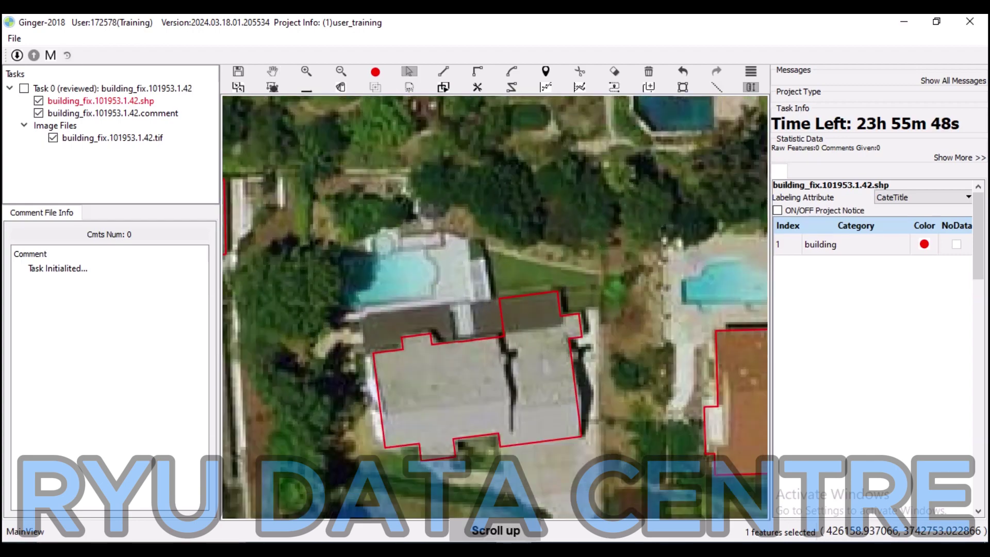
pyautogui.press('e')
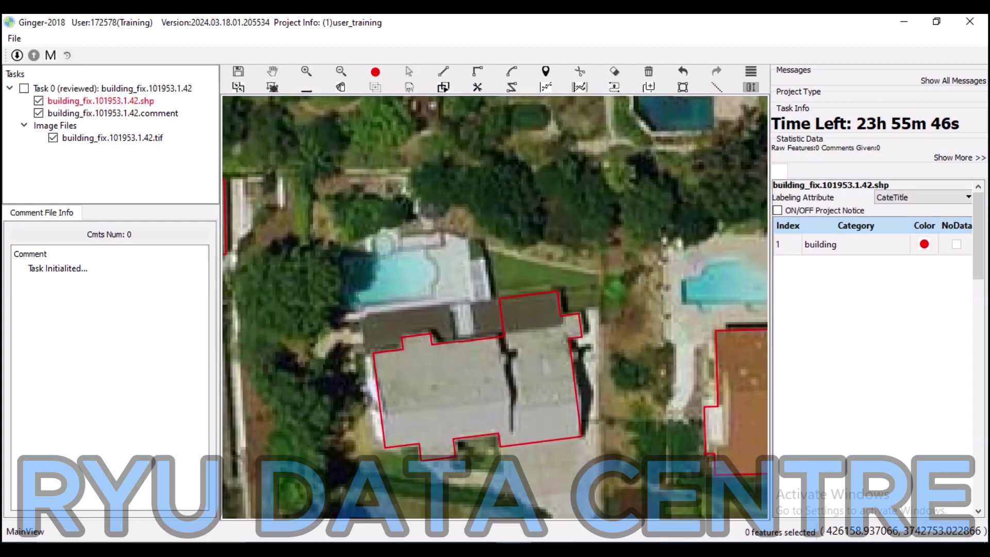
pyautogui.click(409, 71)
pyautogui.moveTo(503, 317); pyautogui.dragTo(476, 320)
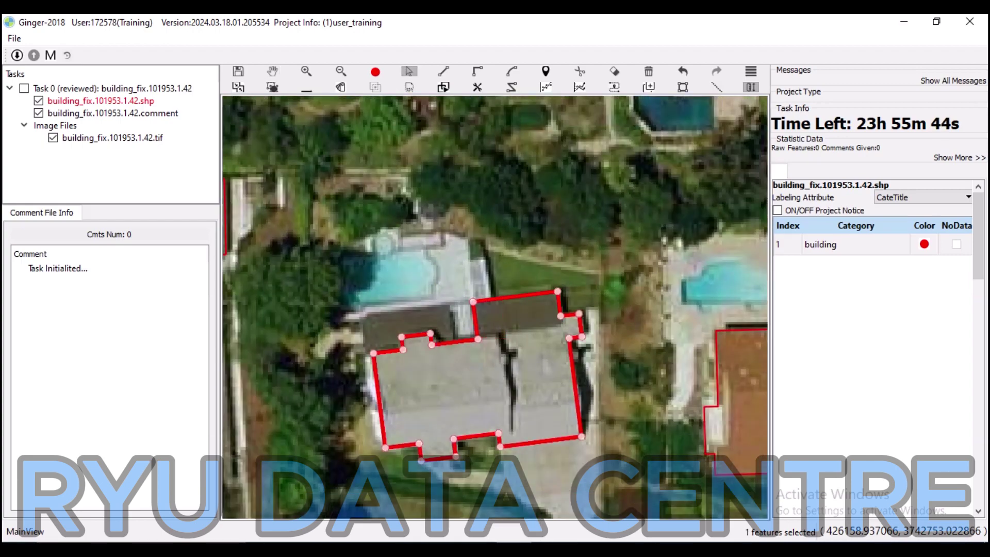
pyautogui.press('e')
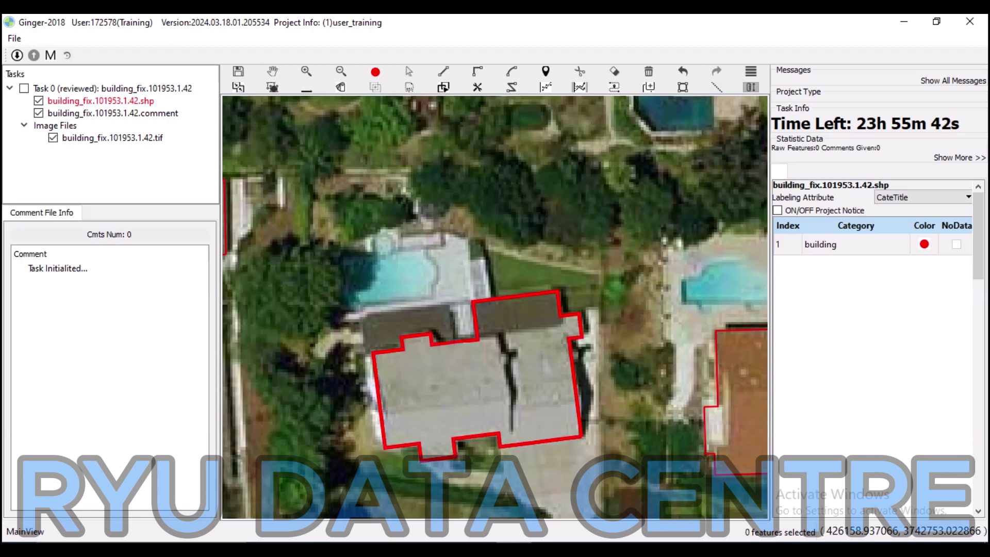
# - Extend the grey-roofed house's outline around the dark roof section at its northwest corner beside the pool
pyautogui.click(451, 305)
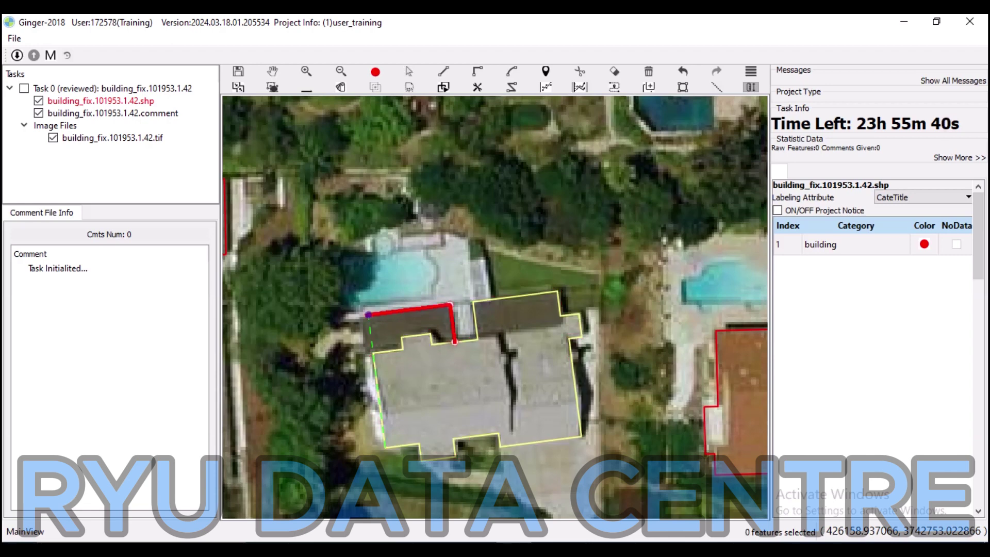
pyautogui.click(360, 316)
pyautogui.doubleClick(367, 354)
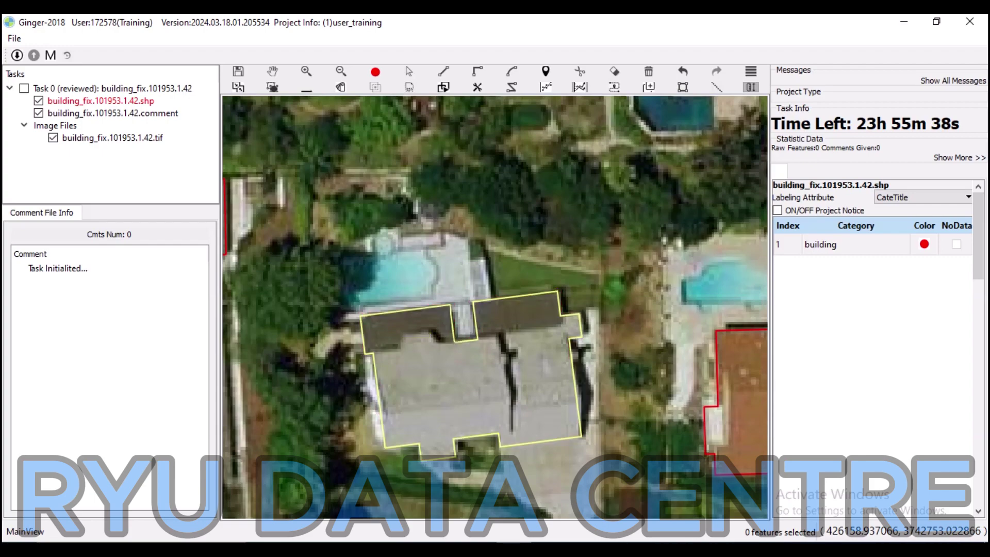
pyautogui.scroll(-2, 495, 307)
pyautogui.scroll(2, 495, 307)
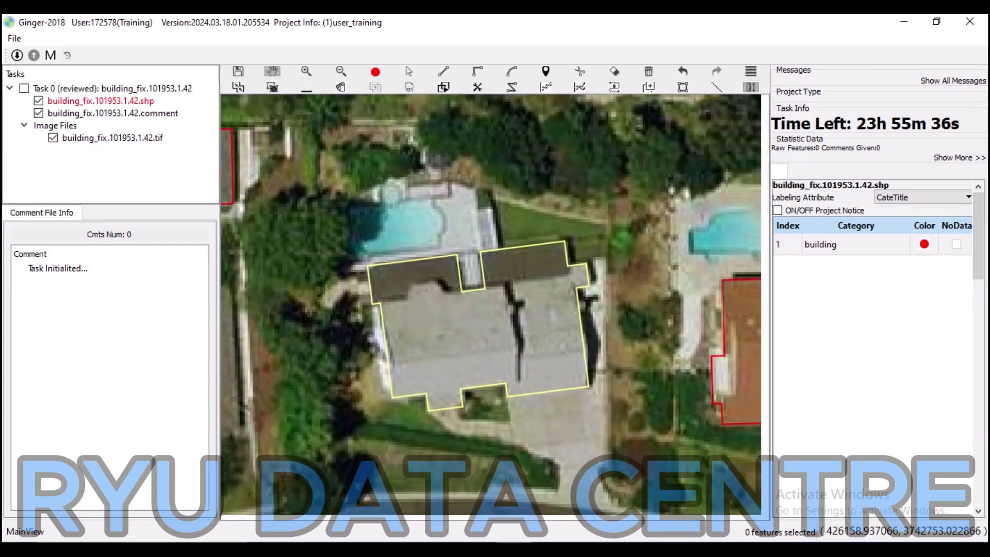
pyautogui.press('Escape')
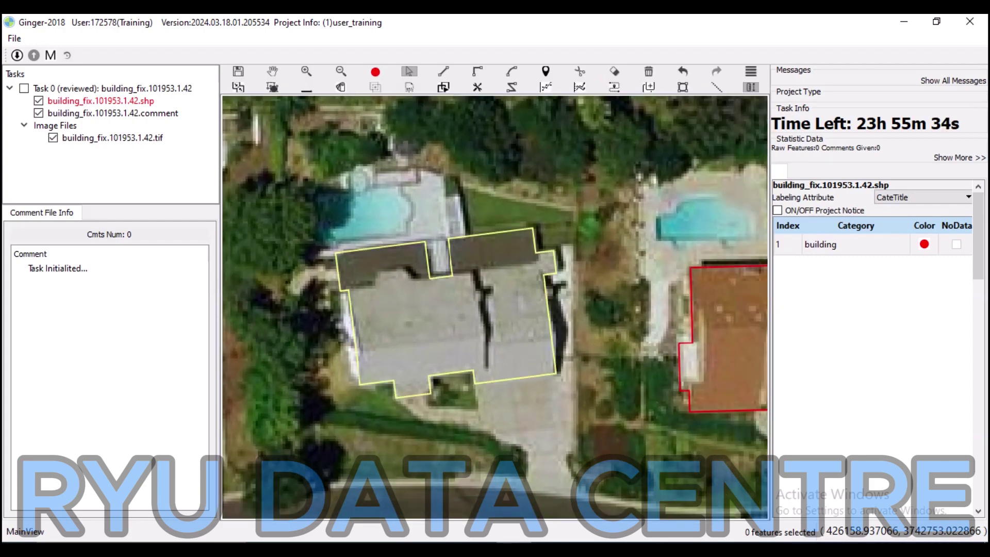
# - Select the outlines of the grey-roofed house and the brown-roofed house to its east, and compare the nearby outlines with the image
pyautogui.moveTo(402, 213); pyautogui.dragTo(715, 424)
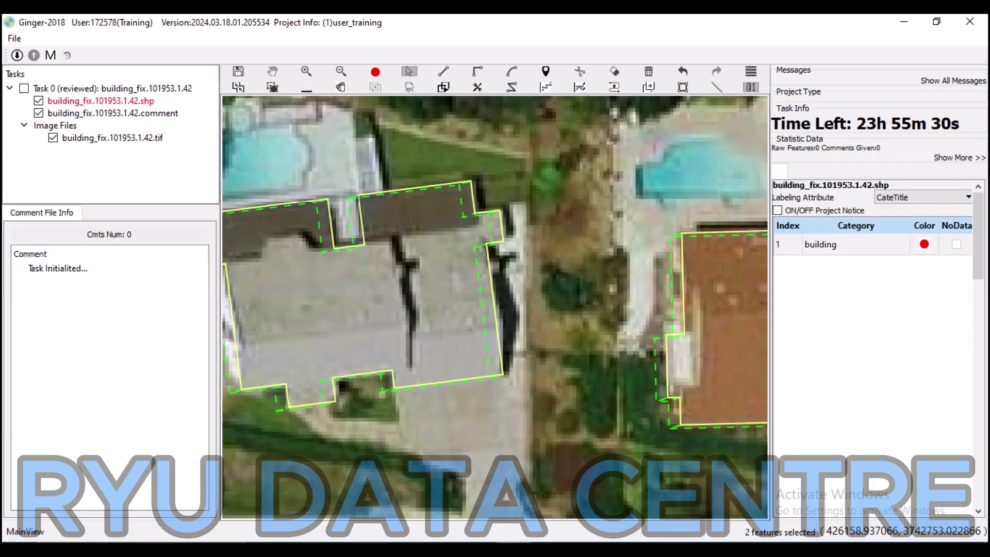
pyautogui.scroll(-3, 495, 307)
pyautogui.click(39, 100)
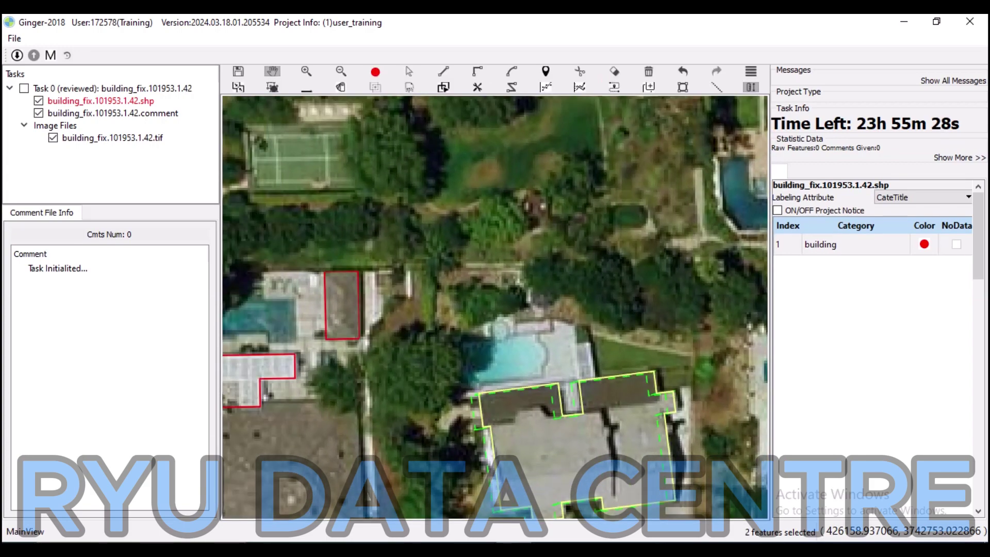
pyautogui.scroll(3, 521, 340)
pyautogui.click(38, 100)
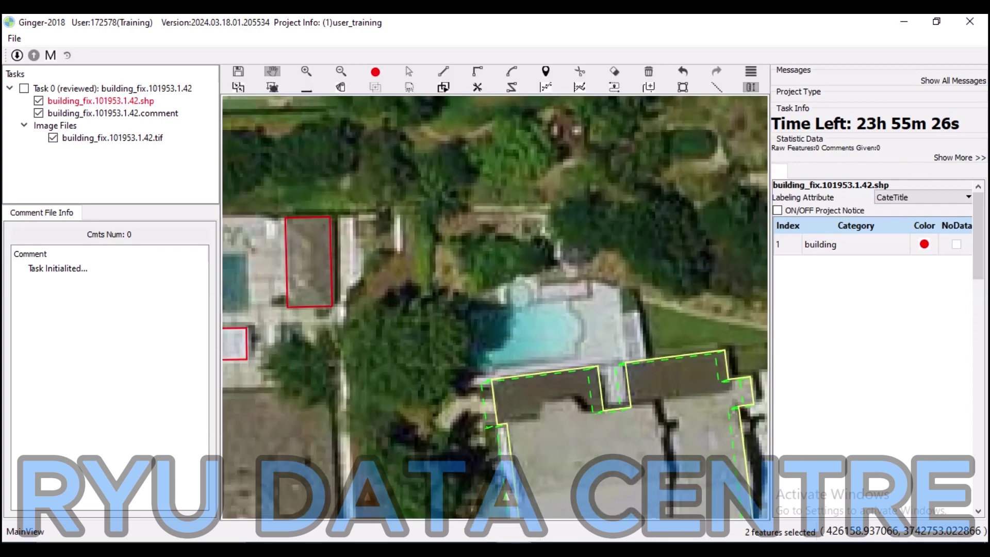
# - Delete the L-shaped outline over the white pergola south of the western neighbour's pool
pyautogui.scroll(-3, 495, 307)
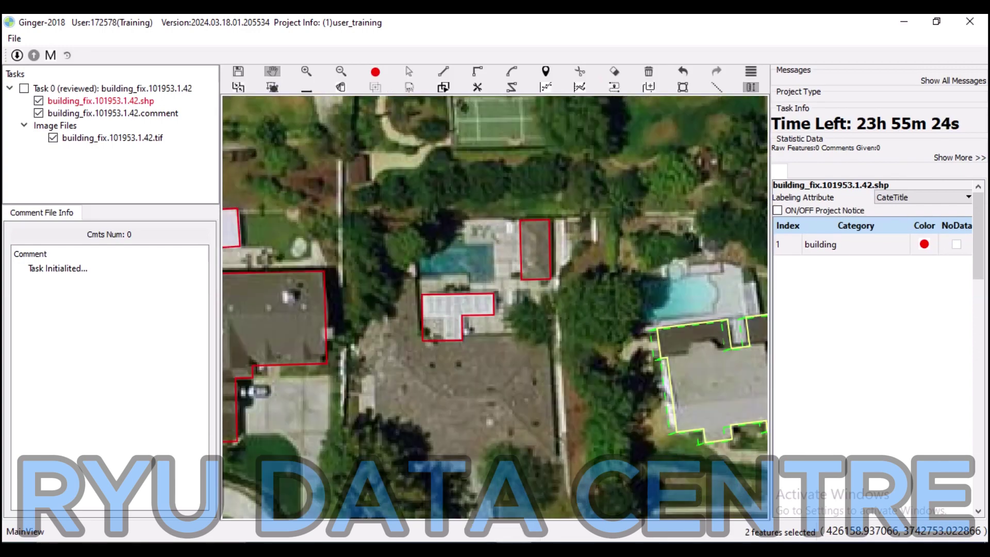
pyautogui.moveTo(495, 306); pyautogui.dragTo(469, 260)
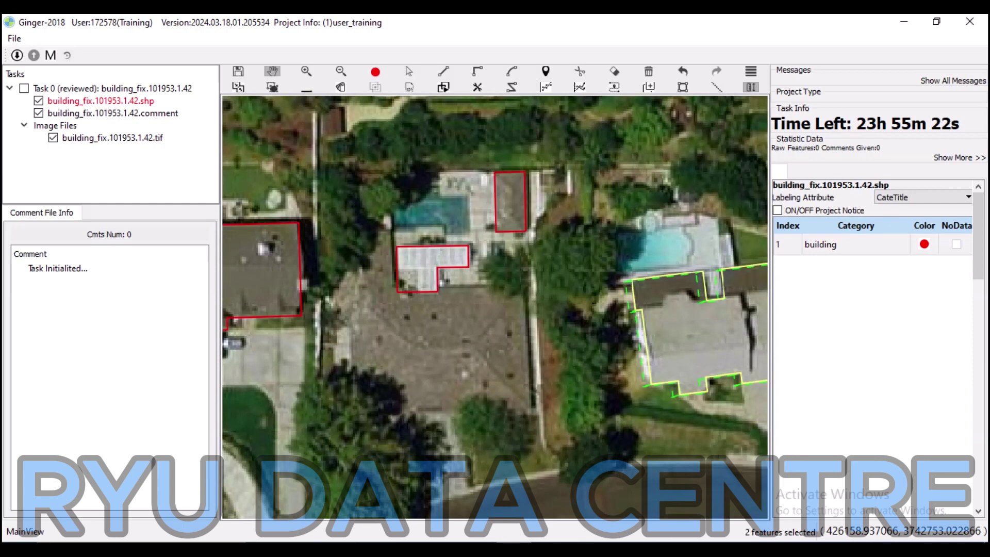
pyautogui.press('Delete')
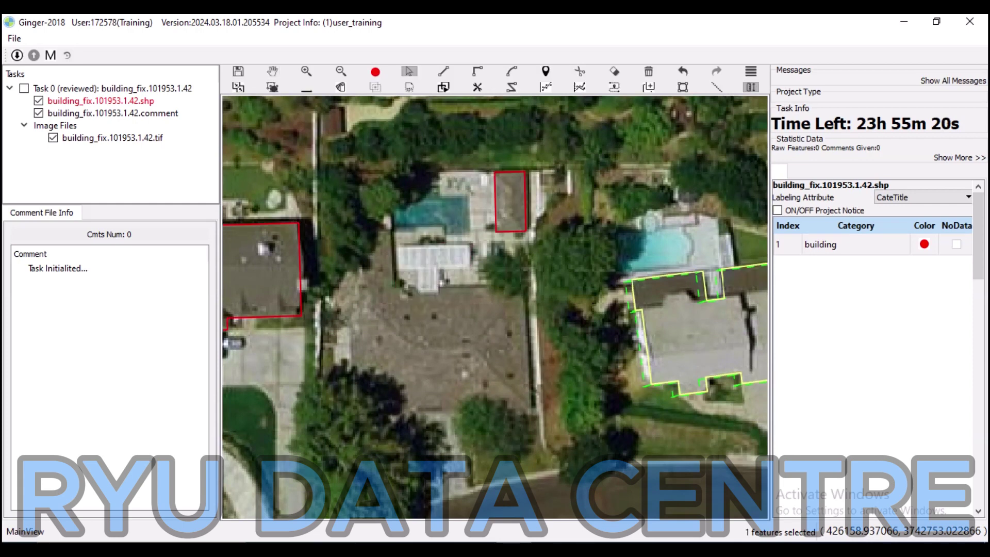
# - Trace a right-angled building outline around the large brown-grey roof south of the white pergola, including its northwest wing
pyautogui.press('r')
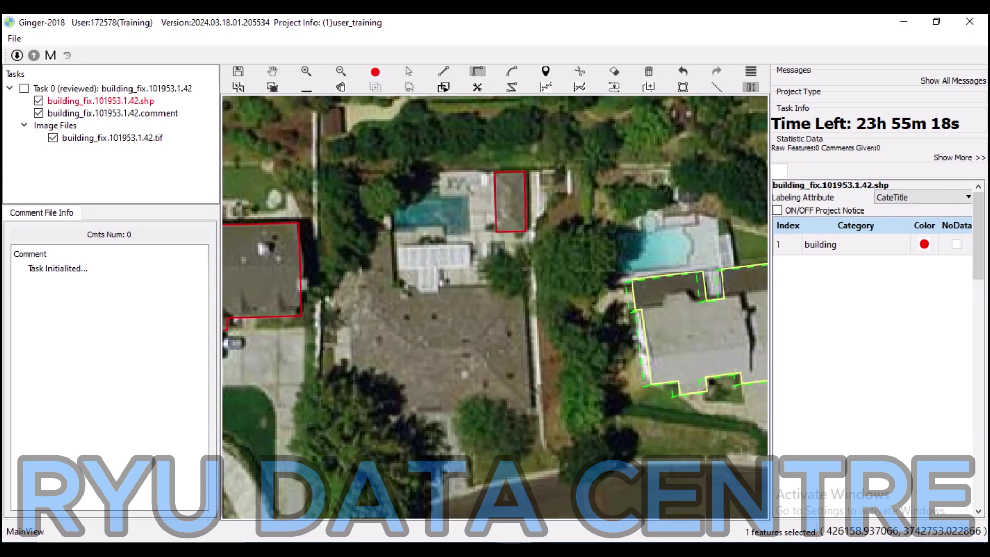
pyautogui.click(437, 287)
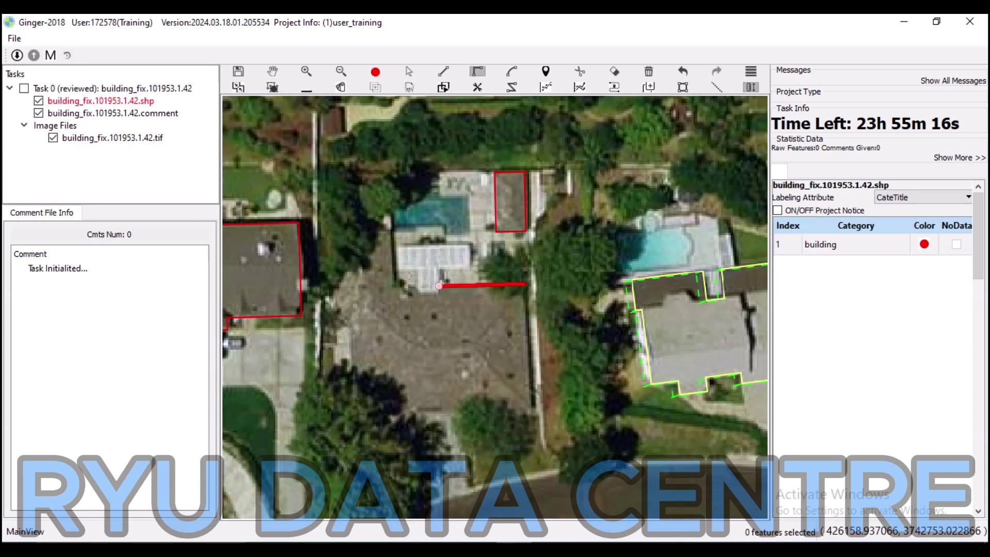
pyautogui.click(525, 283)
pyautogui.click(530, 412)
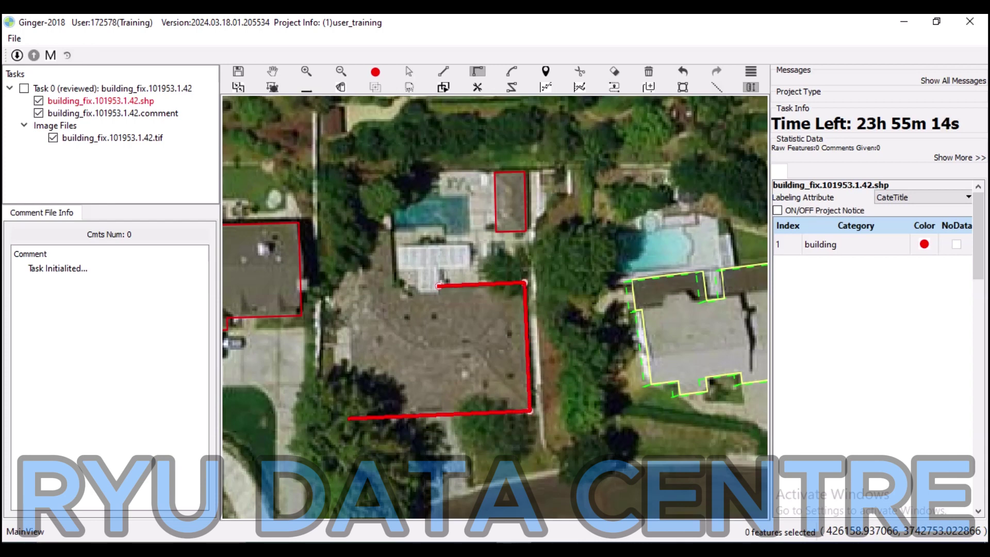
pyautogui.click(352, 418)
pyautogui.click(332, 234)
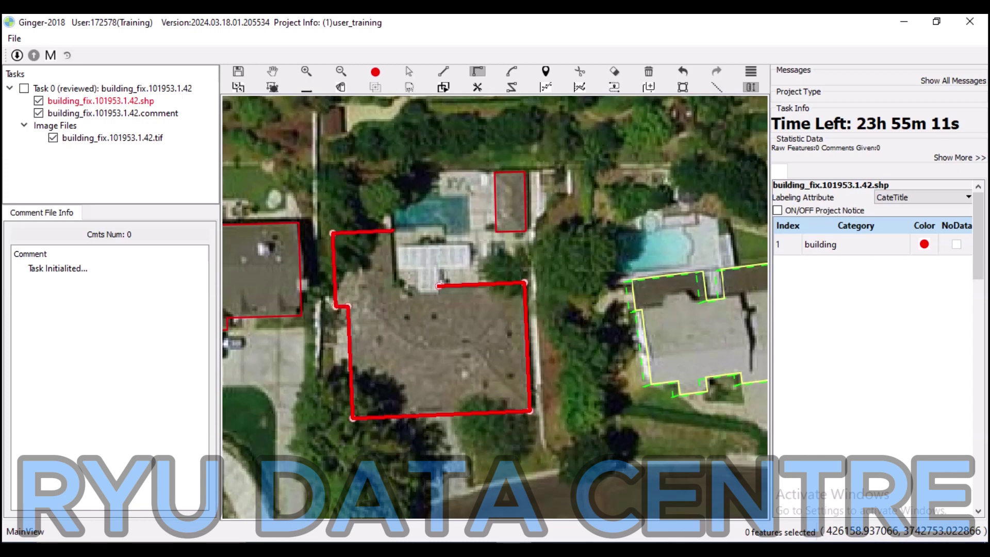
pyautogui.click(392, 230)
pyautogui.click(394, 294)
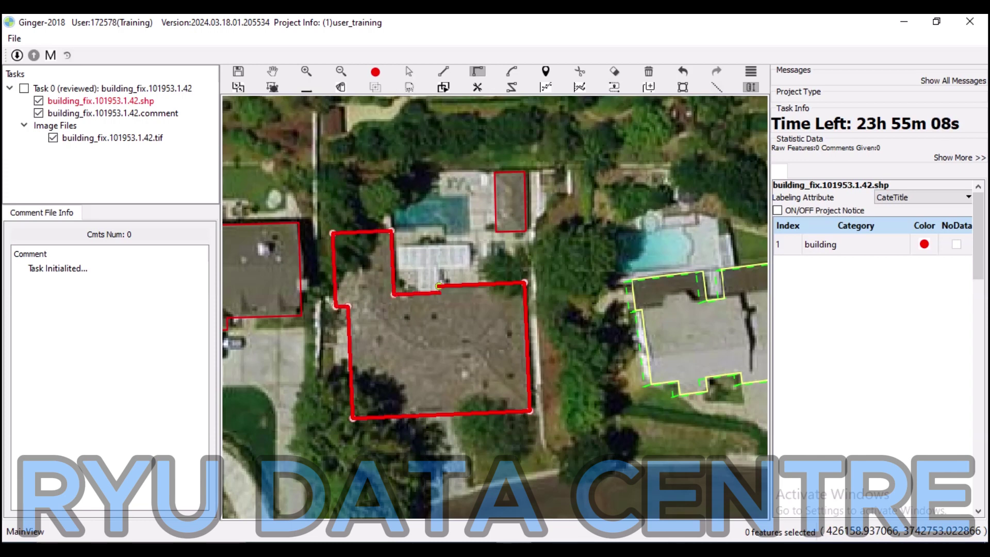
pyautogui.click(439, 286)
pyautogui.scroll(-2, 428, 338)
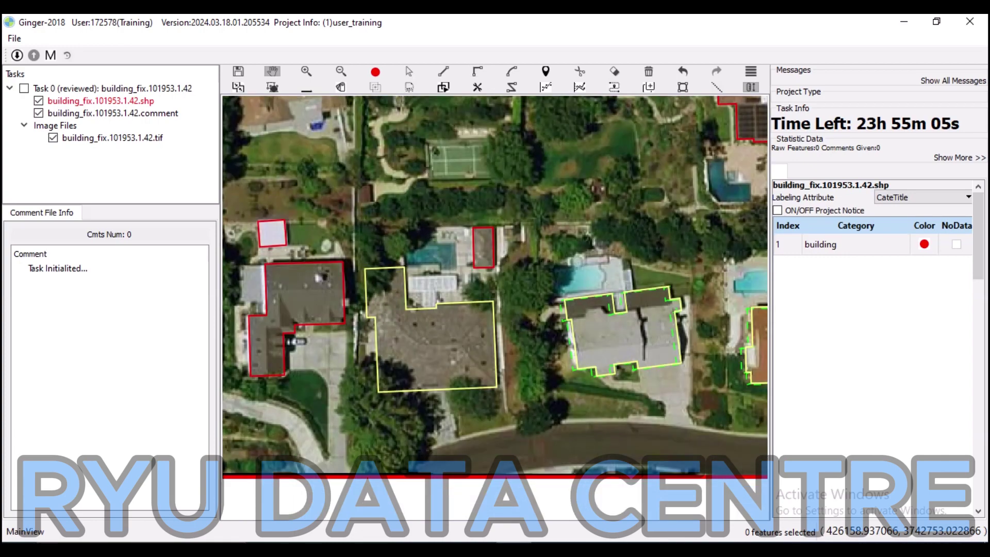
# - Extend the new house outline northward around the L-shaped white pergola, from the inner corner to the northwest wing
pyautogui.scroll(2, 432, 302)
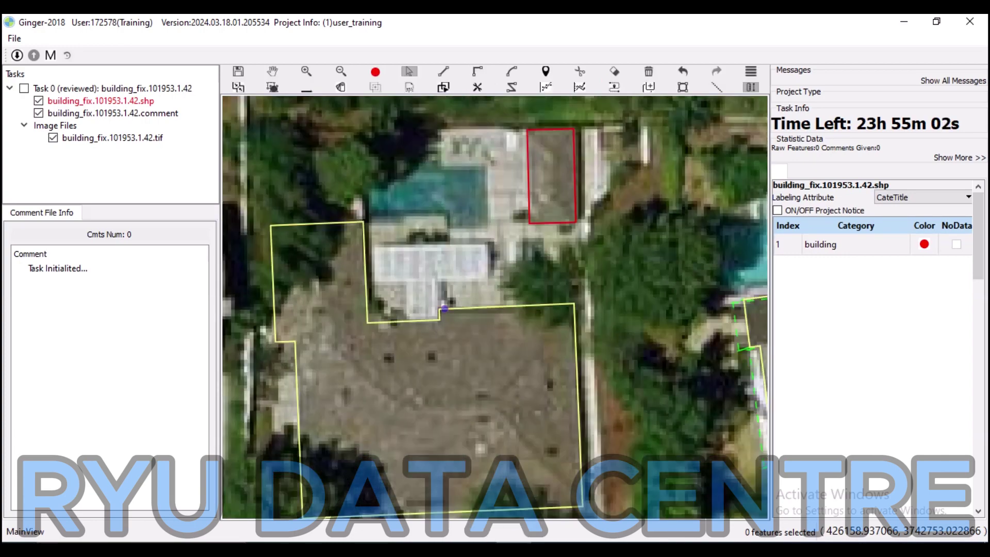
pyautogui.click(439, 309)
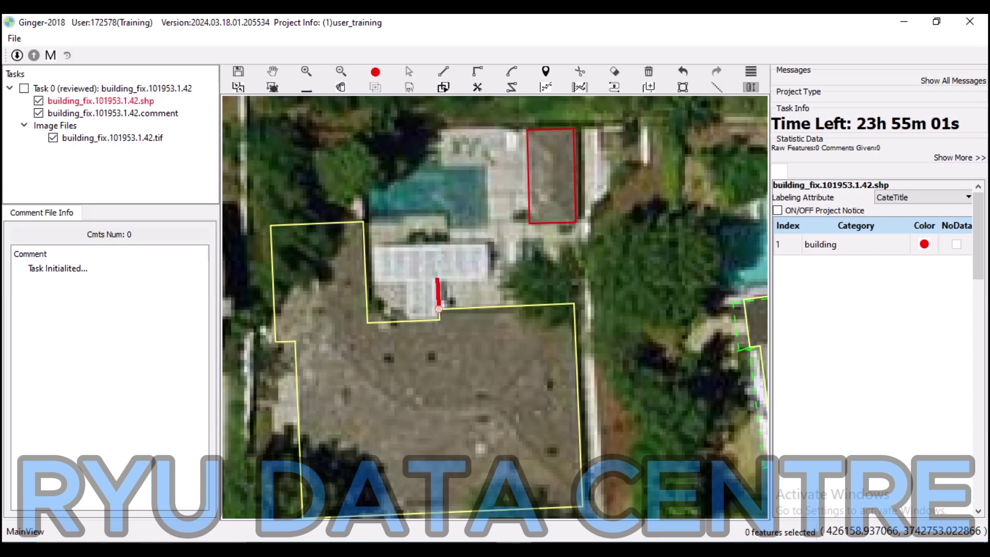
pyautogui.click(437, 278)
pyautogui.click(489, 277)
pyautogui.click(488, 245)
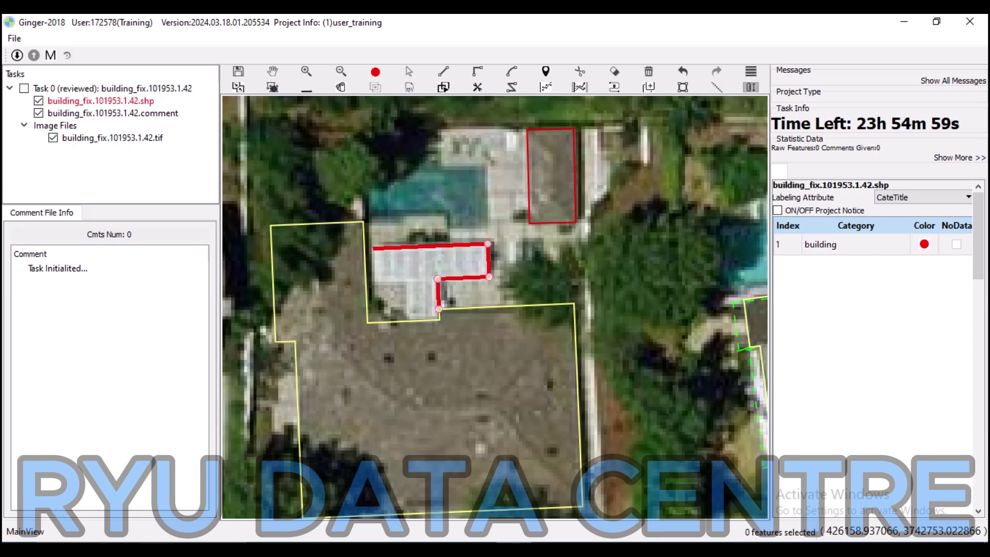
pyautogui.doubleClick(365, 249)
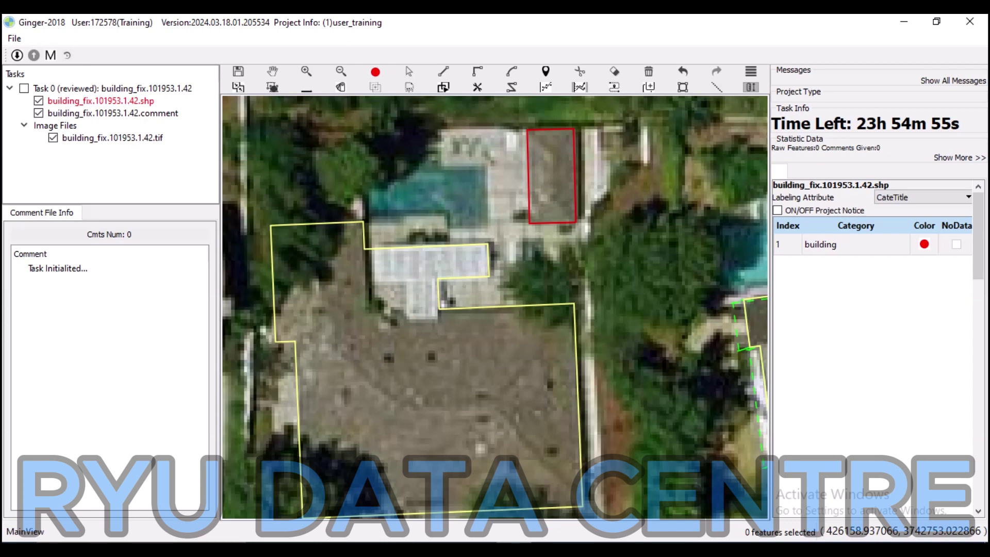
# - Cut the small square courtyard between the pergola, the northwest wing and the main roof out of the house outline
pyautogui.click(365, 249)
pyautogui.click(368, 322)
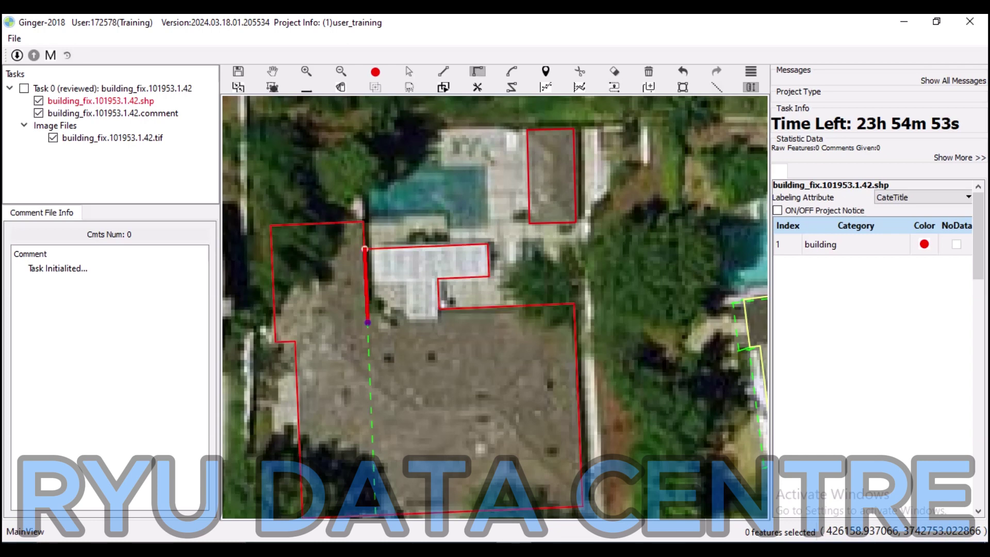
pyautogui.click(407, 321)
pyautogui.click(406, 284)
pyautogui.click(341, 287)
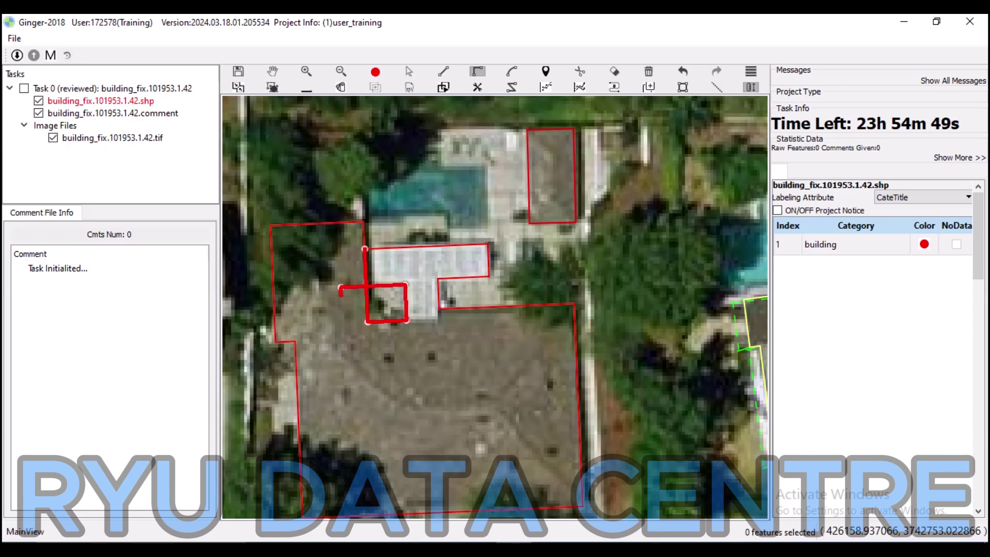
pyautogui.click(580, 72)
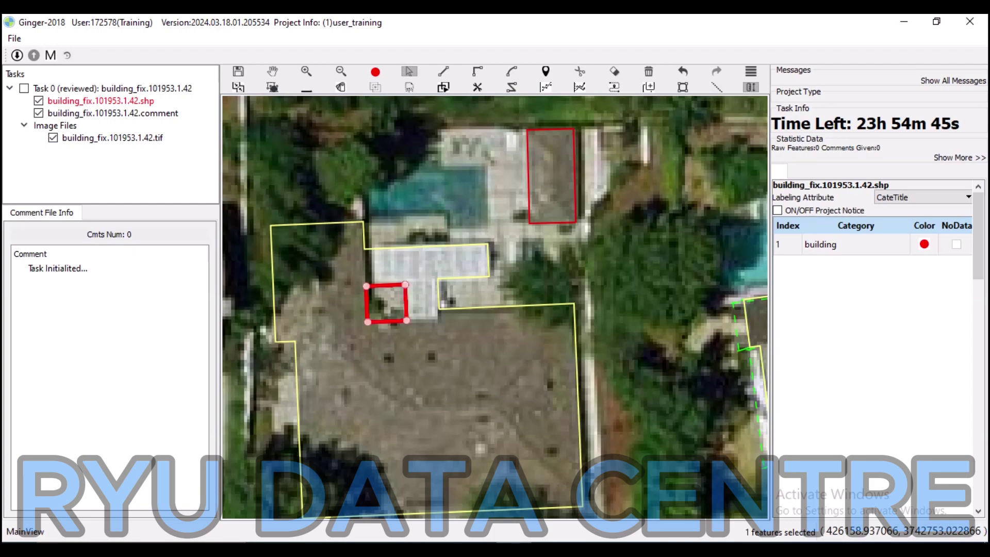
pyautogui.press('f')
pyautogui.press('Delete')
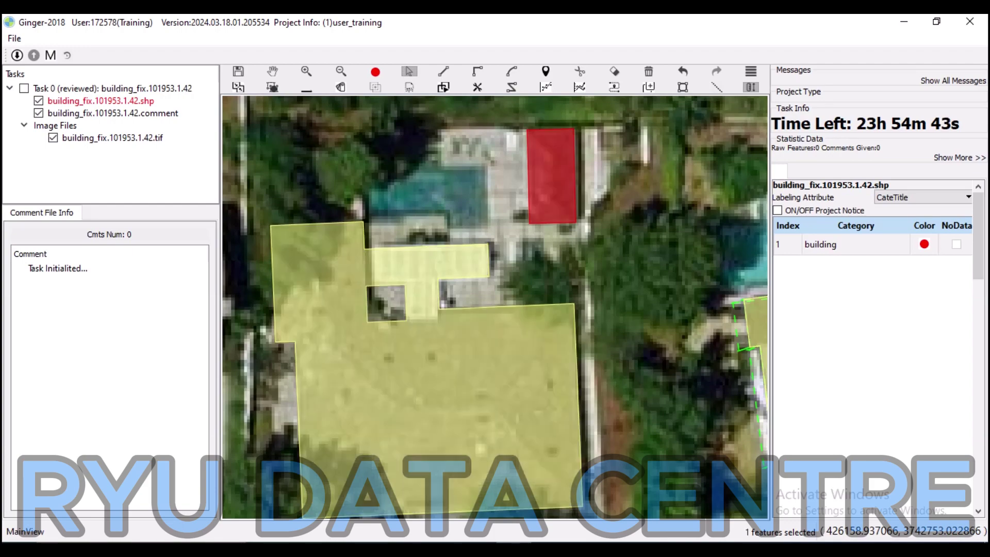
pyautogui.press('f')
# - Extend the outline of the next house to the west around the light-grey annex at its northwest corner
pyautogui.scroll(-5, 495, 307)
pyautogui.press('p')
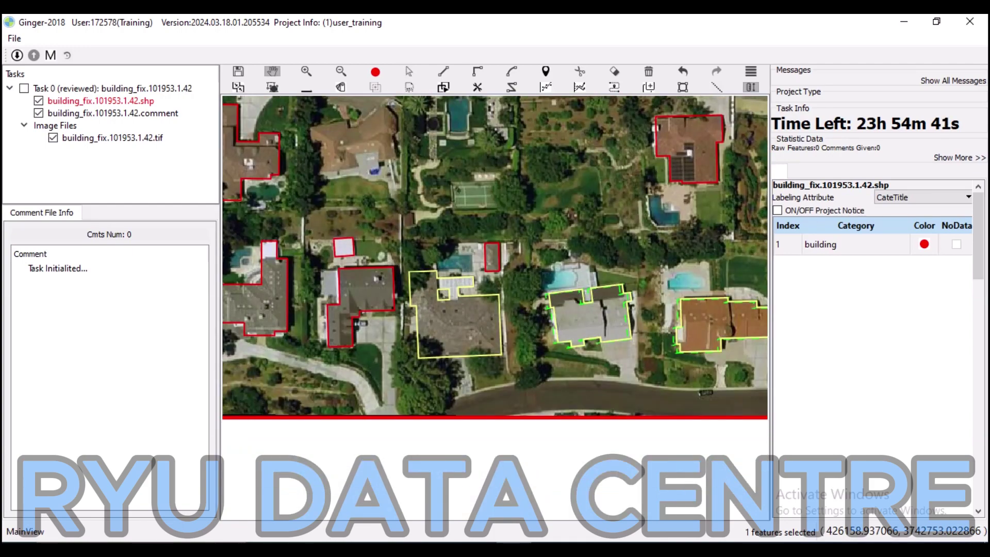
pyautogui.click(38, 101)
pyautogui.scroll(2, 496, 299)
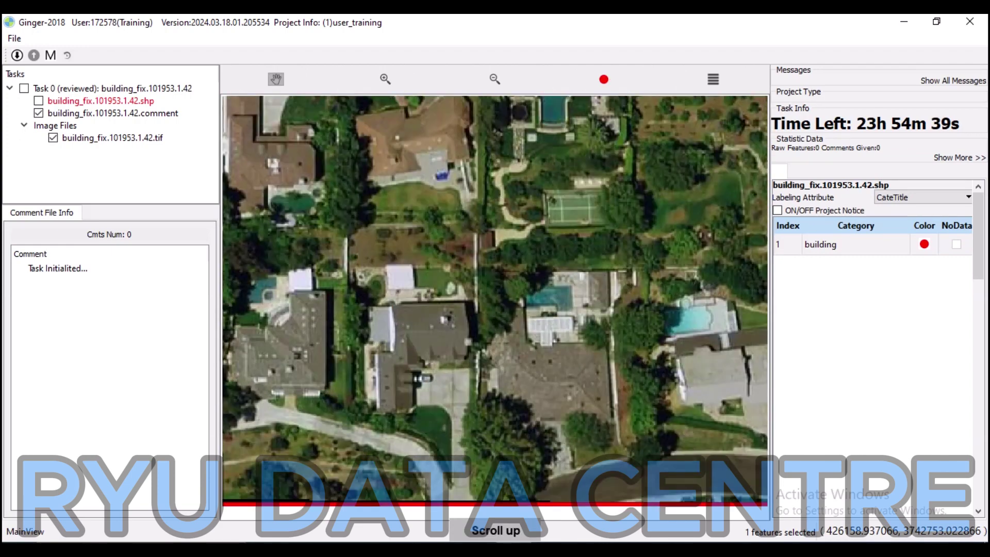
pyautogui.click(38, 101)
pyautogui.scroll(3, 361, 351)
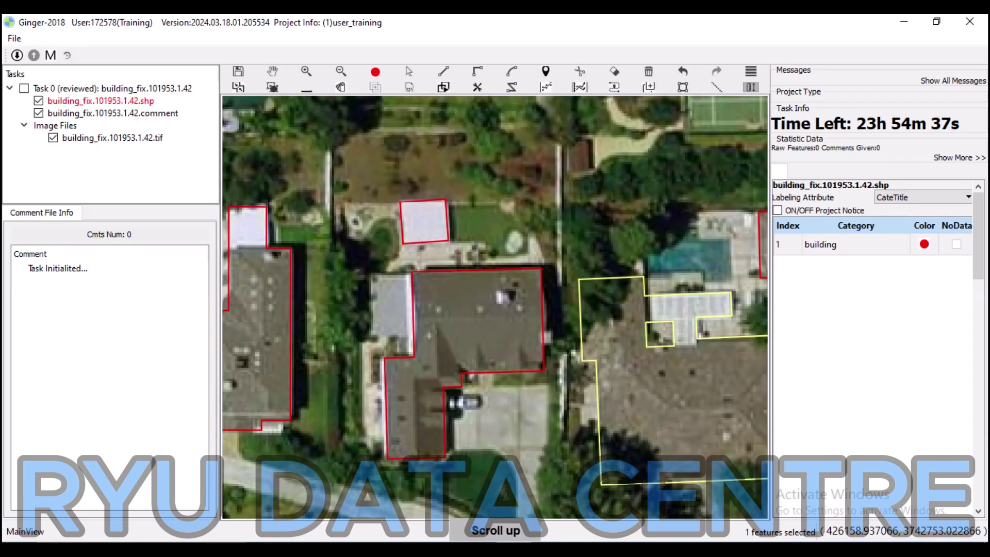
pyautogui.click(412, 272)
pyautogui.click(366, 274)
pyautogui.click(368, 336)
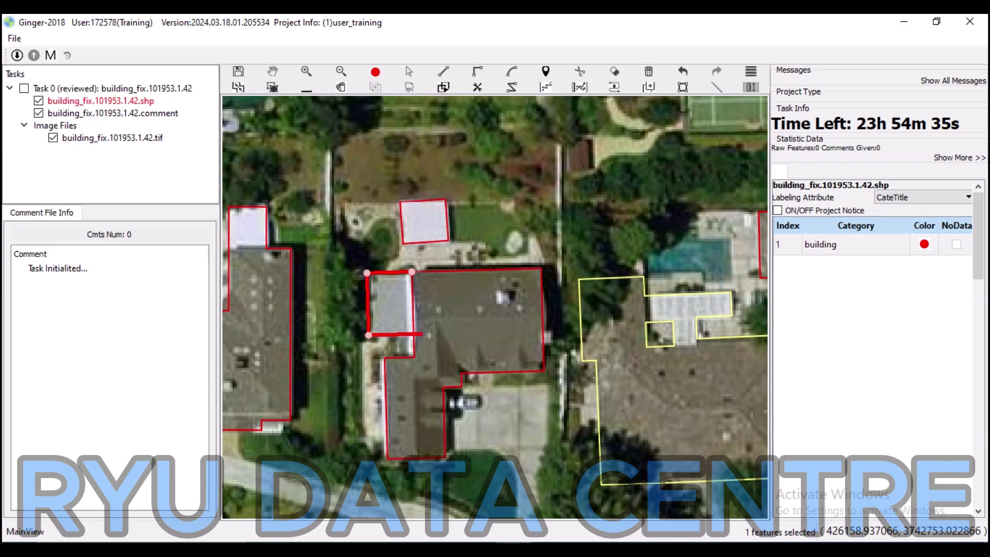
pyautogui.click(413, 335)
# - Compare the westernmost house's outline with its roof and correct it along the south side
pyautogui.moveTo(392, 310)
pyautogui.mouseDown()
pyautogui.moveTo(452, 315)
pyautogui.moveTo(444, 297)
pyautogui.moveTo(523, 272)
pyautogui.mouseUp()
pyautogui.click(38, 101)
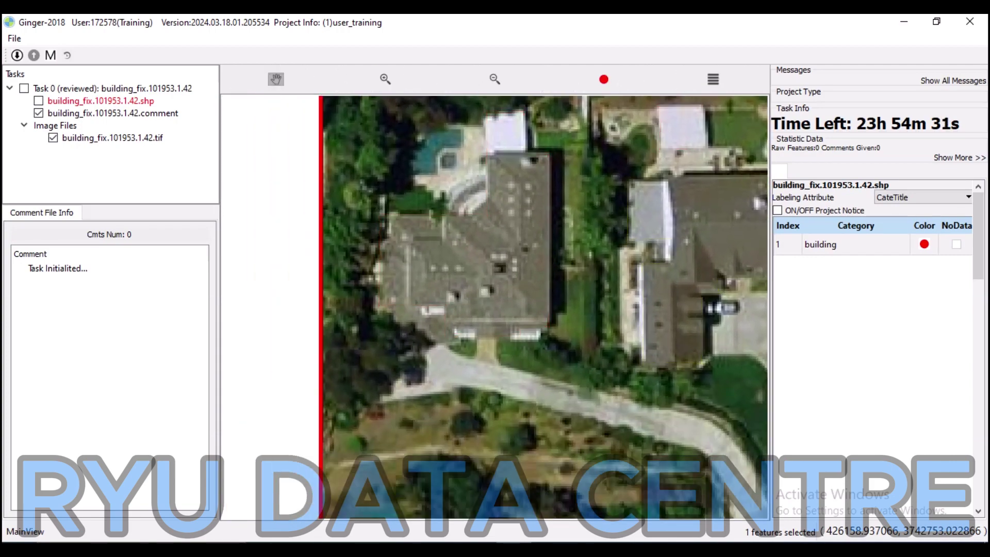
pyautogui.click(39, 100)
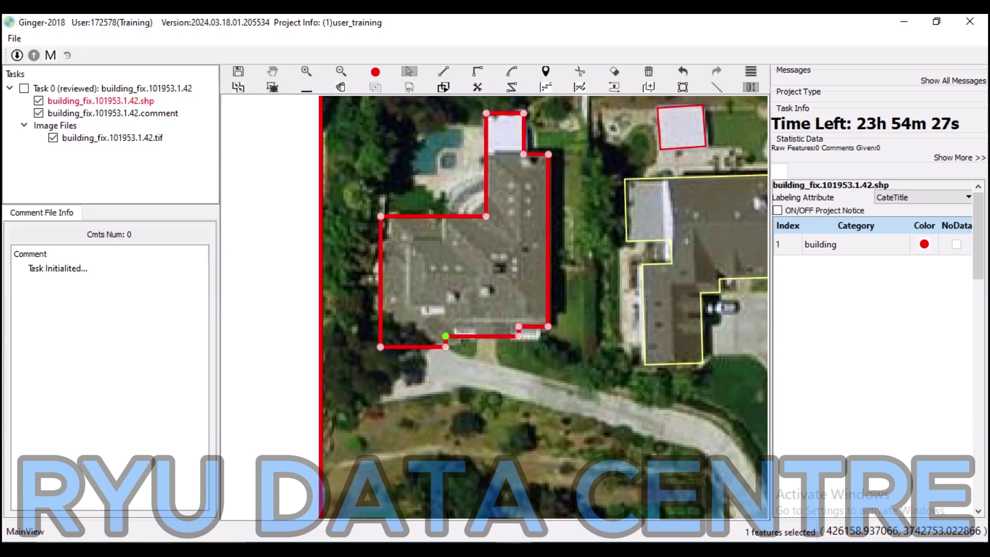
pyautogui.scroll(4, 446, 340)
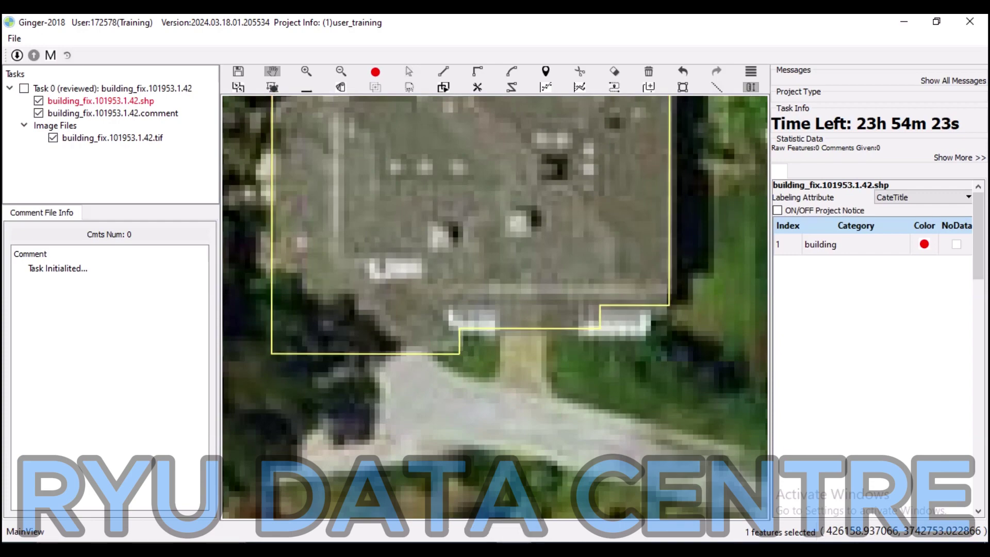
pyautogui.scroll(-5, 446, 341)
# - Compare the westernmost grey-roofed house's outline with the image and draw an arc along the curved structure in its northwest inner corner
pyautogui.moveTo(446, 340); pyautogui.dragTo(364, 497)
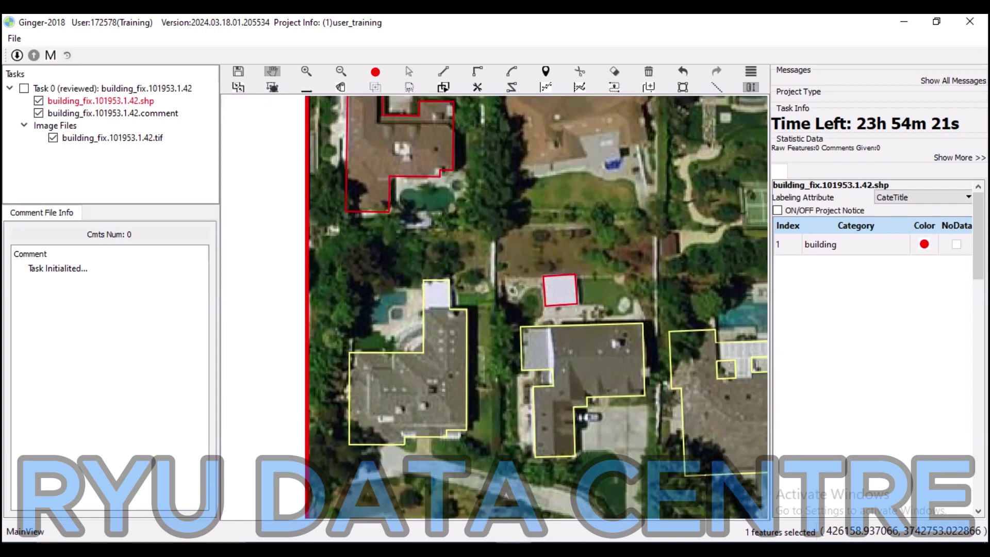
pyautogui.click(38, 101)
pyautogui.click(38, 100)
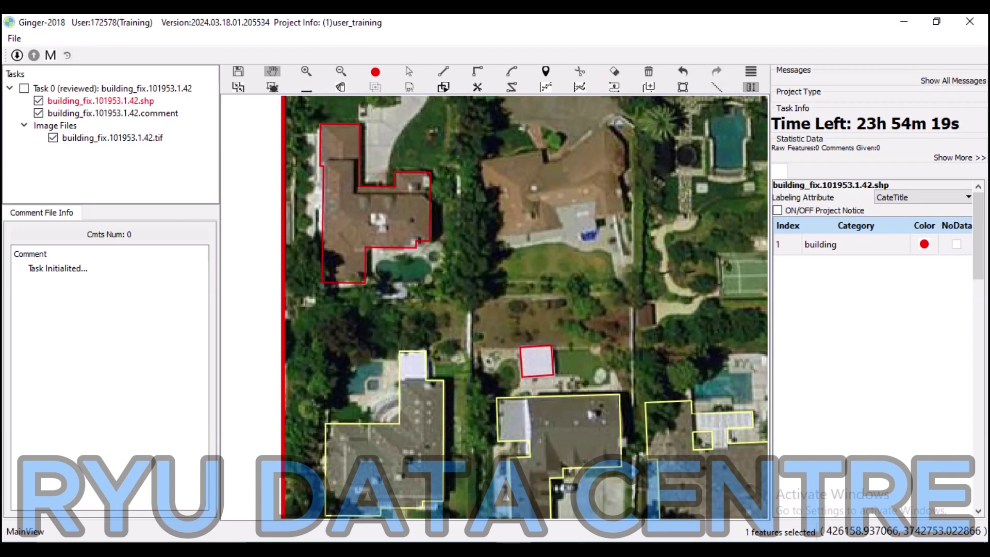
pyautogui.scroll(3, 390, 513)
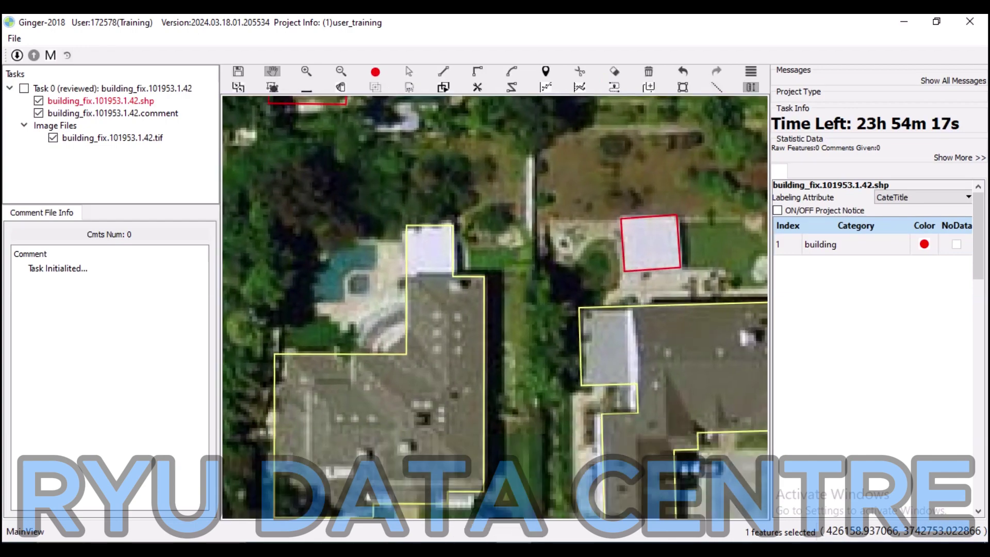
pyautogui.press('c')
pyautogui.click(361, 354)
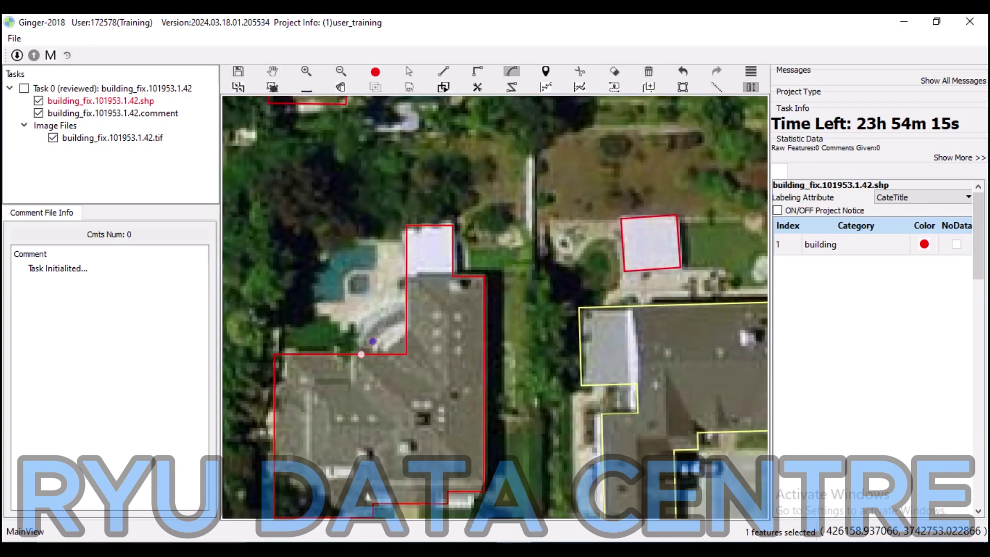
pyautogui.click(408, 310)
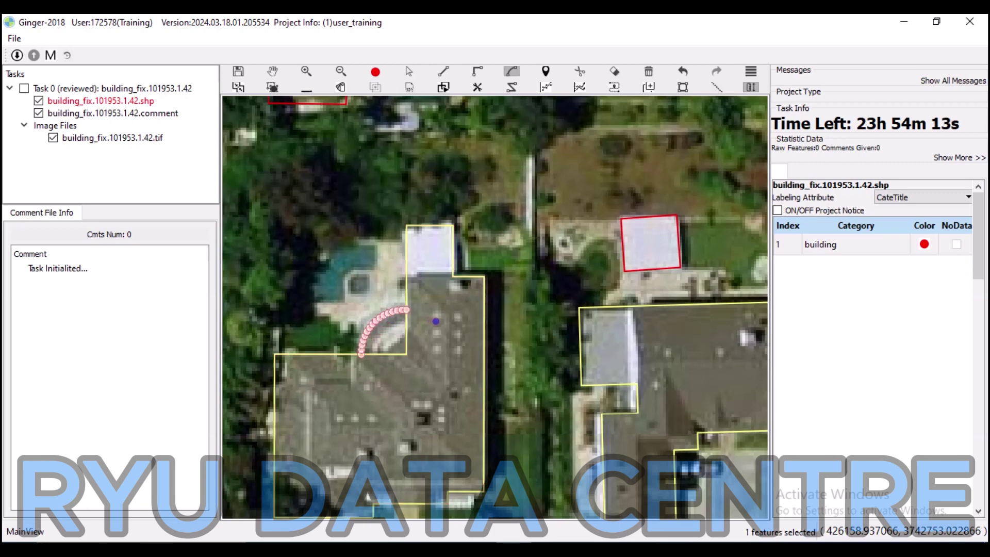
# - Close the arc into a patch overlapping the main roof and merge it into the westernmost house's outline
pyautogui.press('c')
pyautogui.click(442, 323)
pyautogui.click(423, 382)
pyautogui.click(361, 383)
pyautogui.click(361, 355)
pyautogui.click(425, 415)
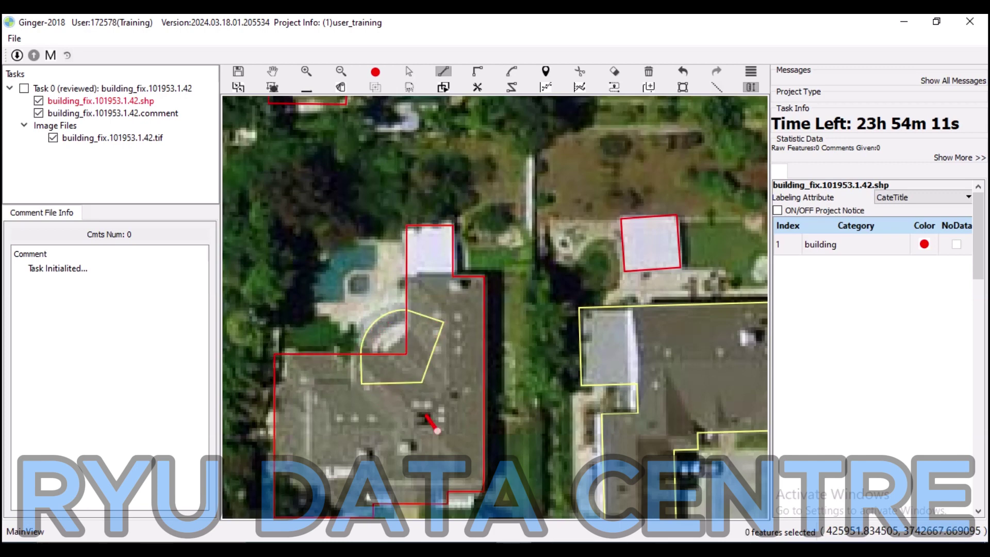
pyautogui.press('Escape')
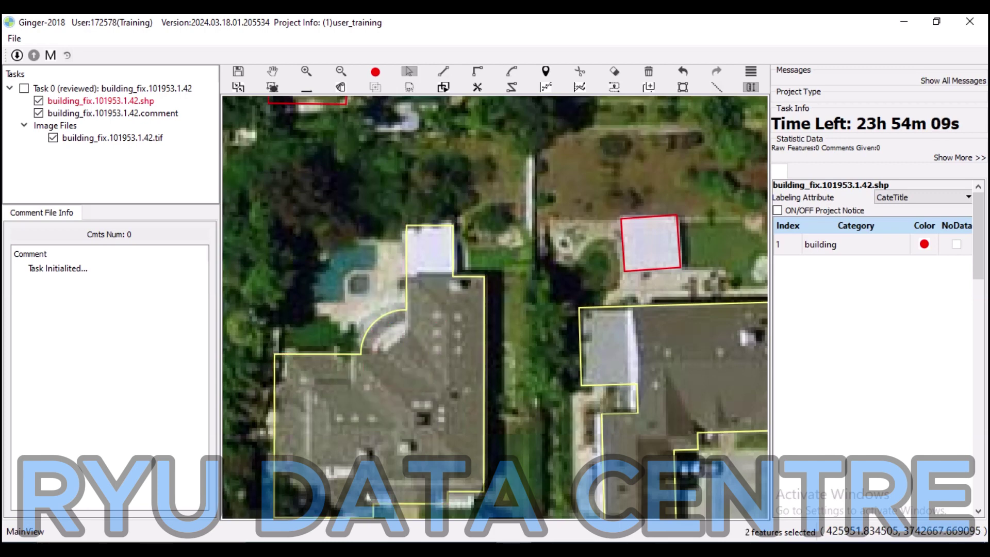
# - Outline the west wing of the unmarked brown-roofed house to the north with a rectangle and move its south edge slightly outward
pyautogui.scroll(-5, 495, 307)
pyautogui.click(39, 101)
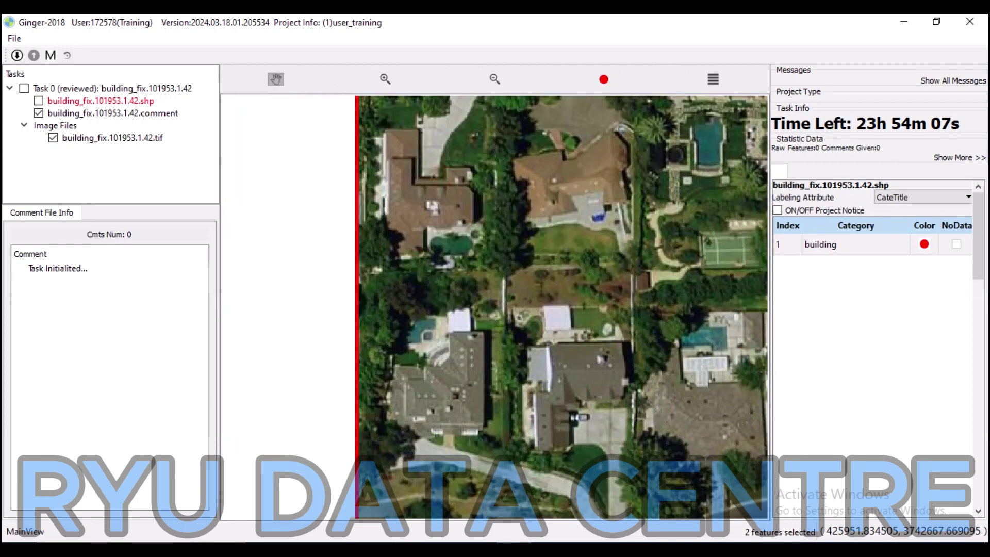
pyautogui.click(39, 100)
pyautogui.scroll(4, 571, 241)
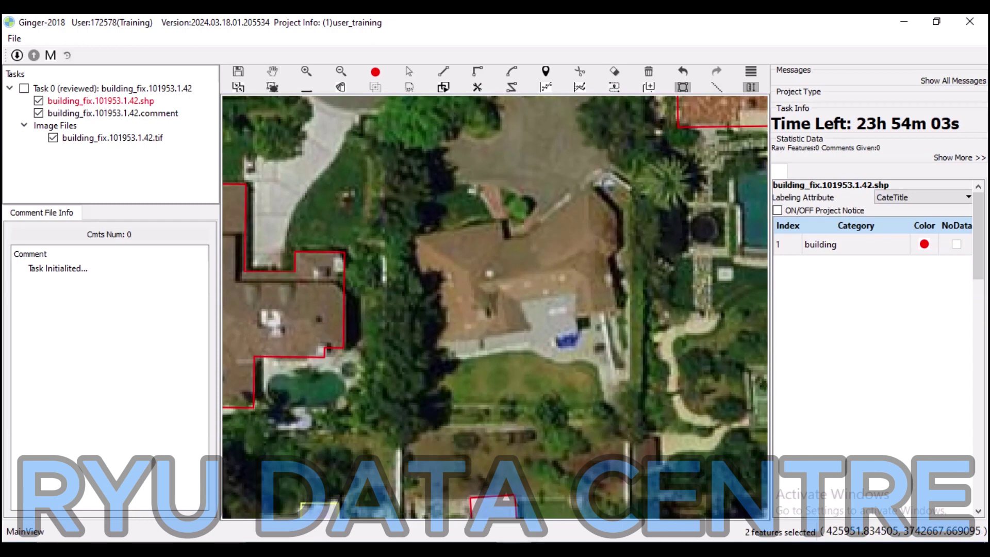
pyautogui.click(415, 236)
pyautogui.click(435, 338)
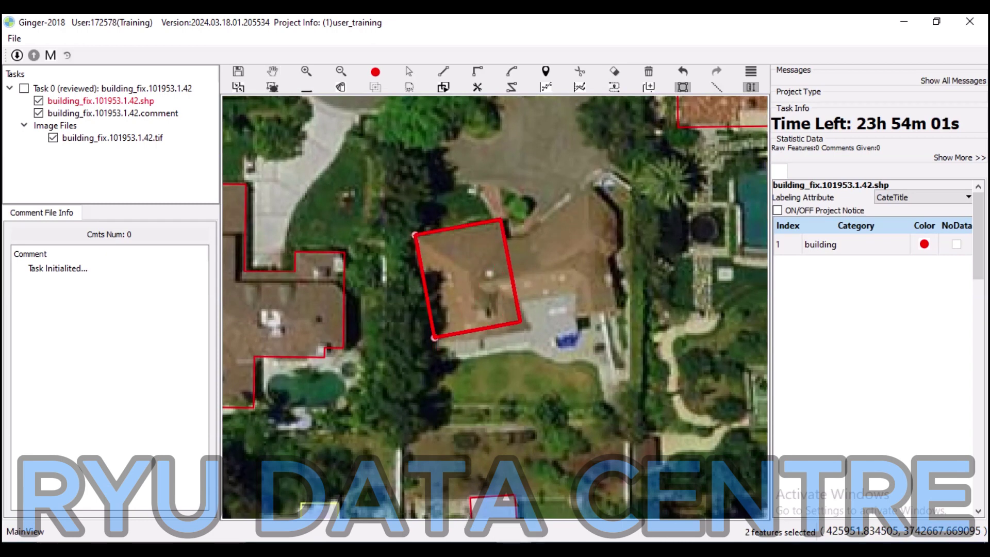
pyautogui.click(521, 322)
pyautogui.moveTo(477, 331); pyautogui.dragTo(480, 339)
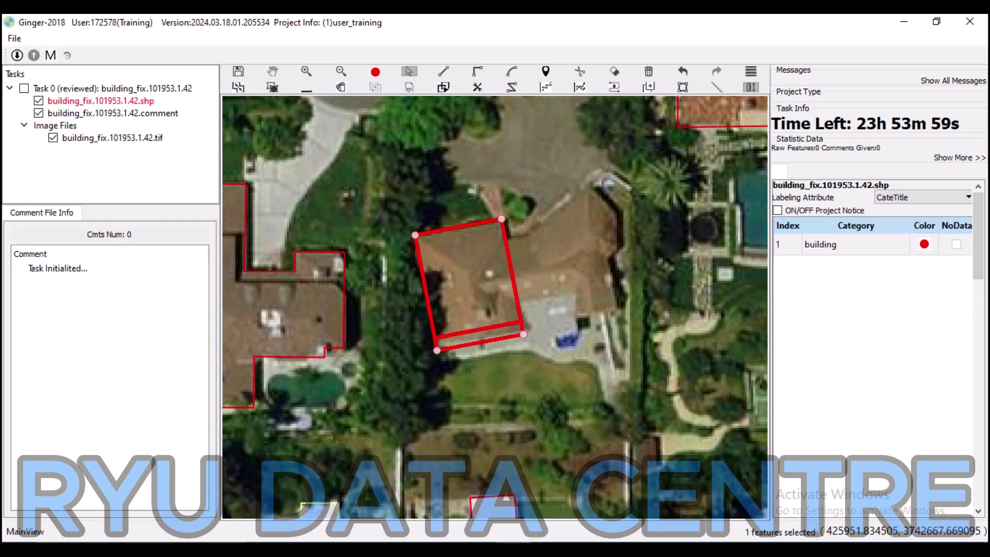
pyautogui.press('Escape')
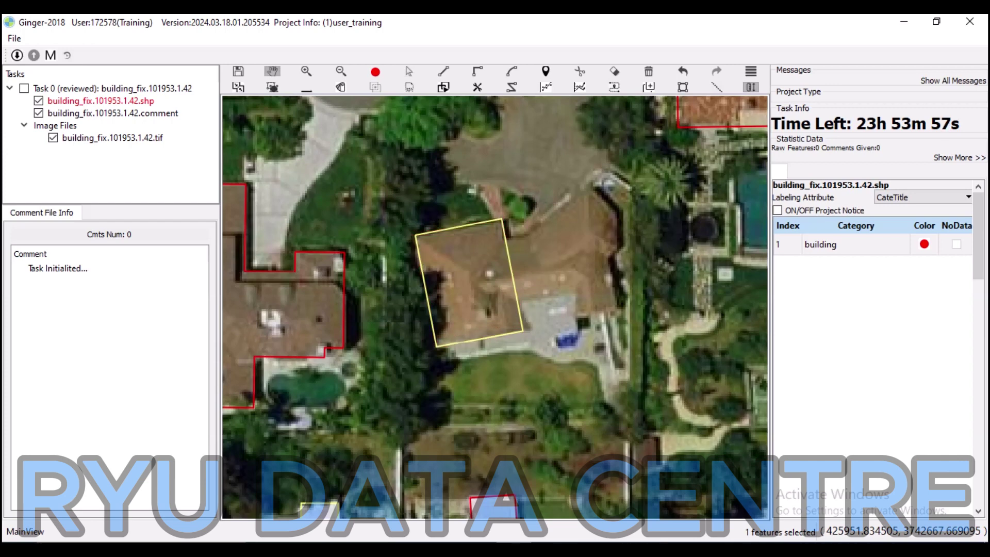
# - Extend the new outline around the angled east wing and the grey section on the south side of the brown-roofed house
pyautogui.click(506, 238)
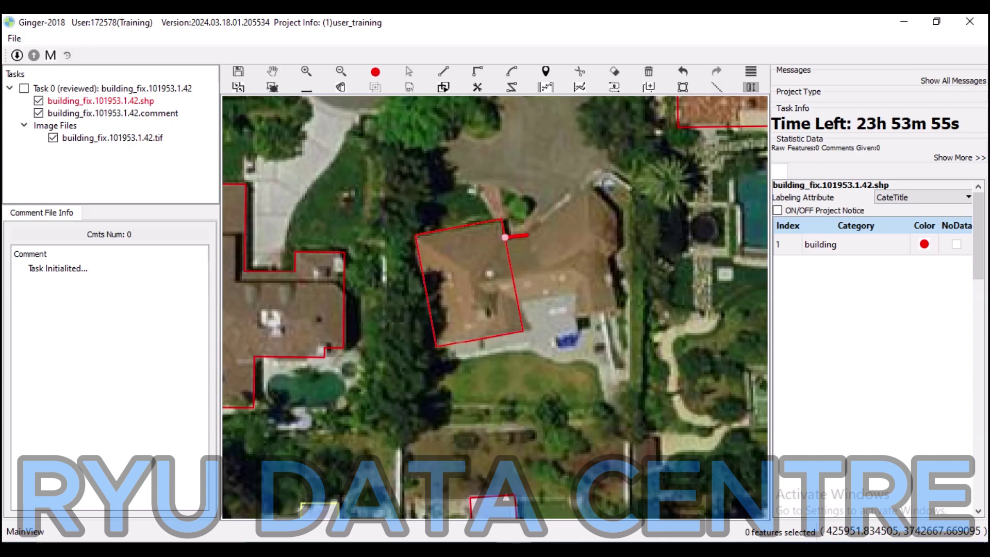
pyautogui.click(527, 235)
pyautogui.click(592, 187)
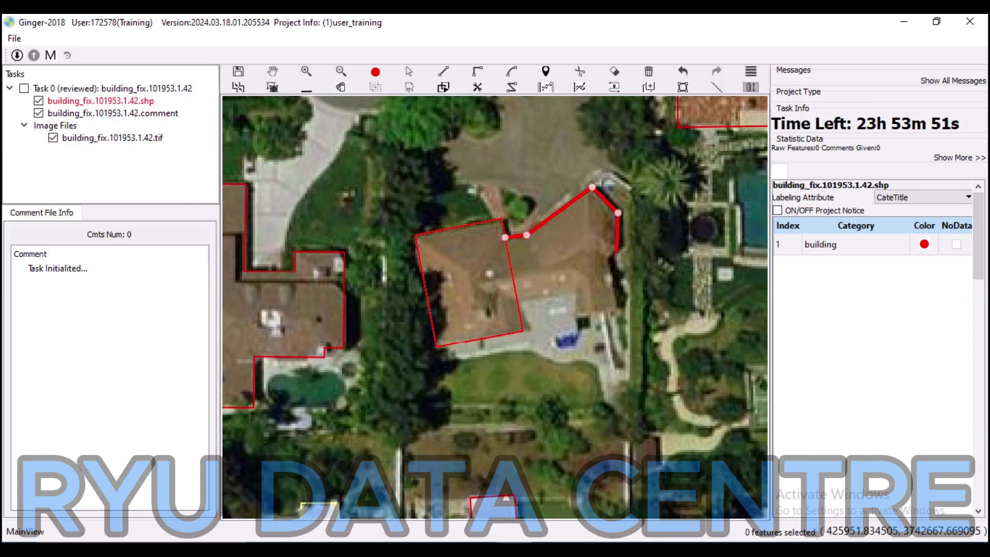
pyautogui.click(617, 251)
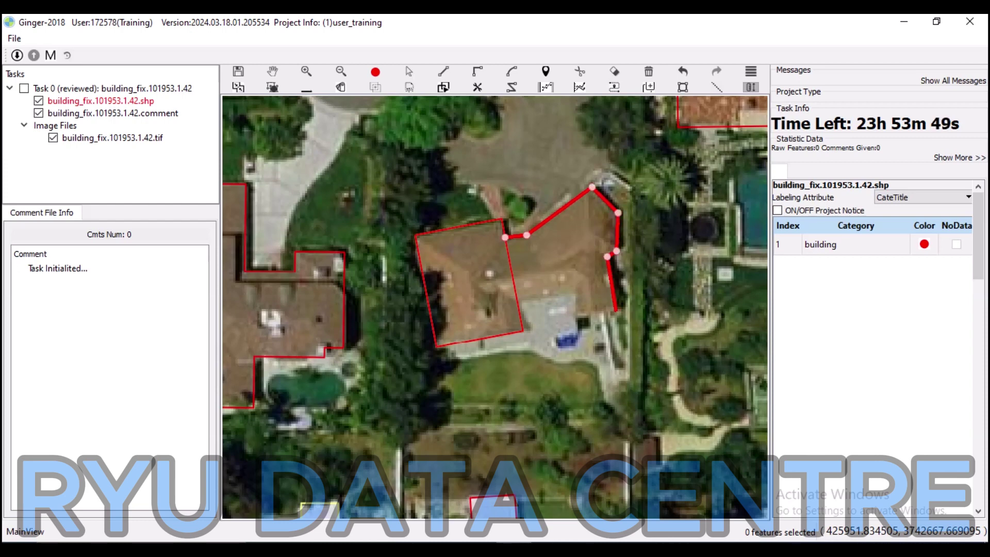
pyautogui.click(615, 309)
pyautogui.click(575, 314)
pyautogui.click(578, 331)
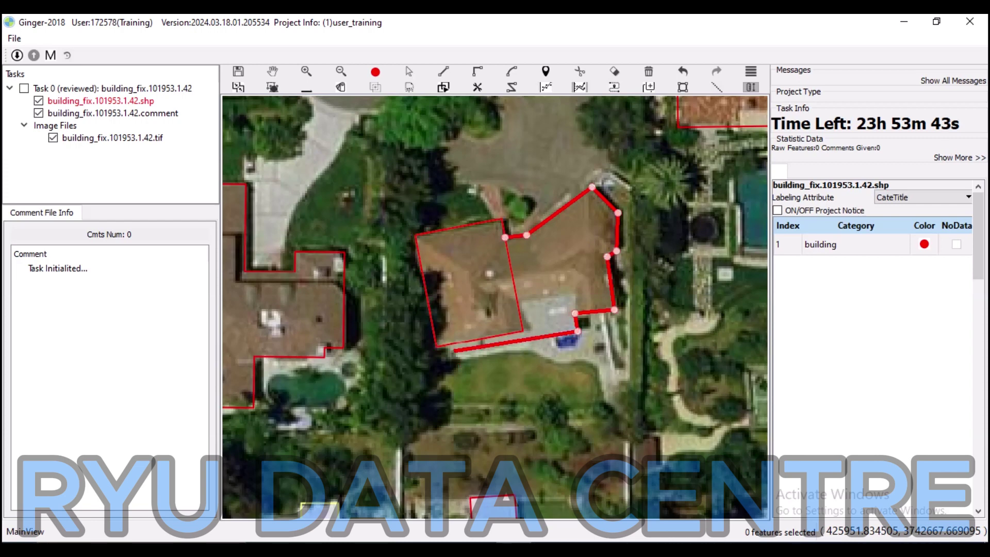
pyautogui.doubleClick(452, 351)
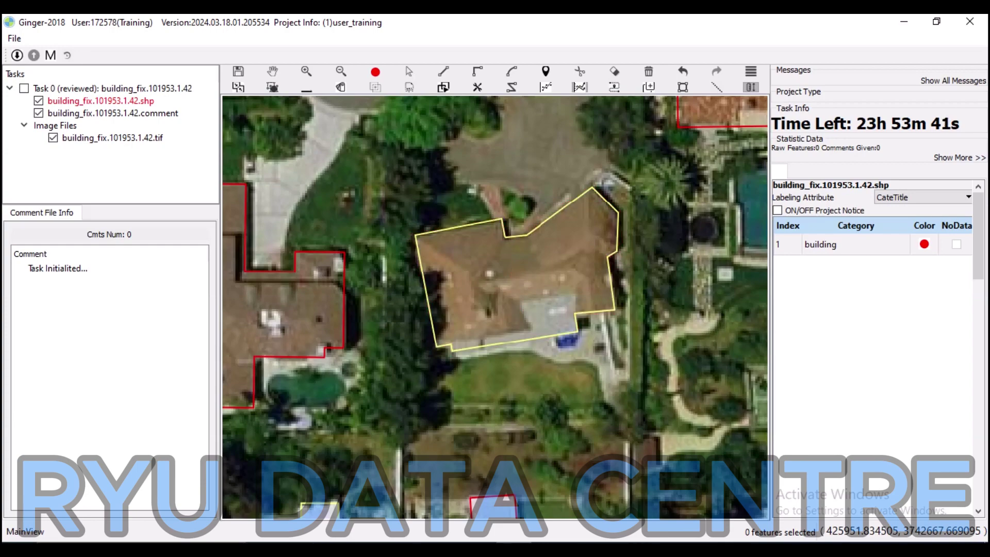
# - Compare the red-tiled house's outline with its roof and shift the north edge of its western part slightly outward
pyautogui.scroll(-3, 495, 307)
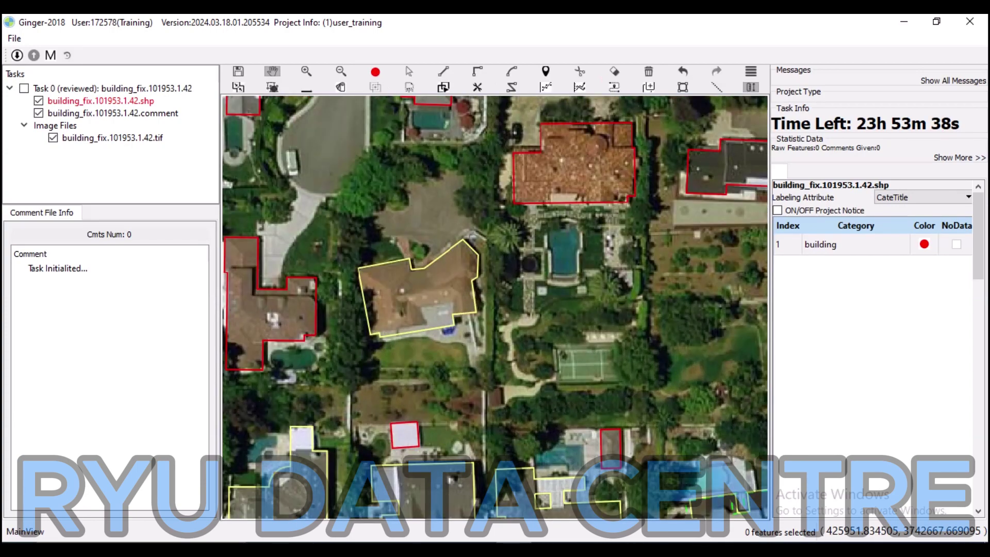
pyautogui.moveTo(495, 310); pyautogui.dragTo(499, 434)
pyautogui.scroll(3, 495, 307)
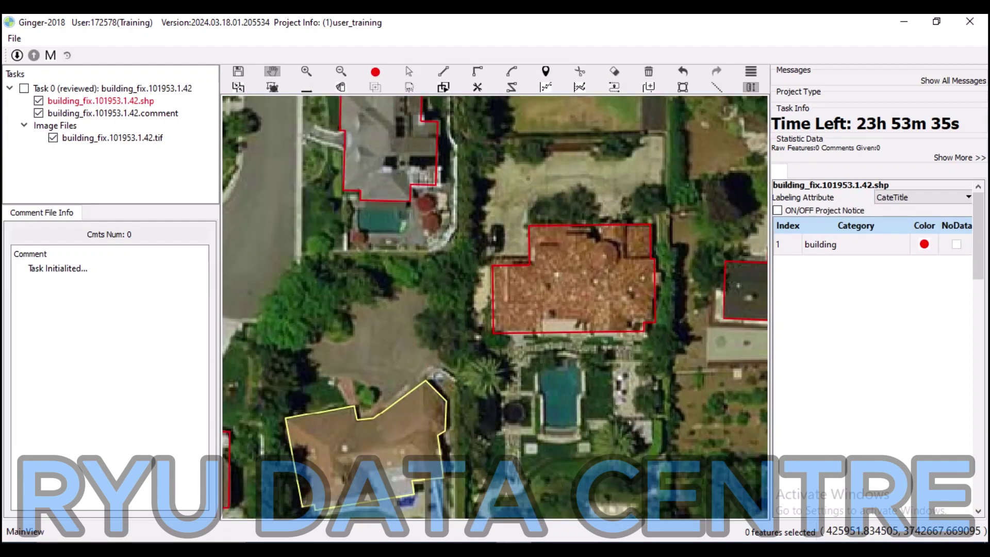
pyautogui.click(38, 100)
pyautogui.click(38, 100)
pyautogui.scroll(3, 526, 288)
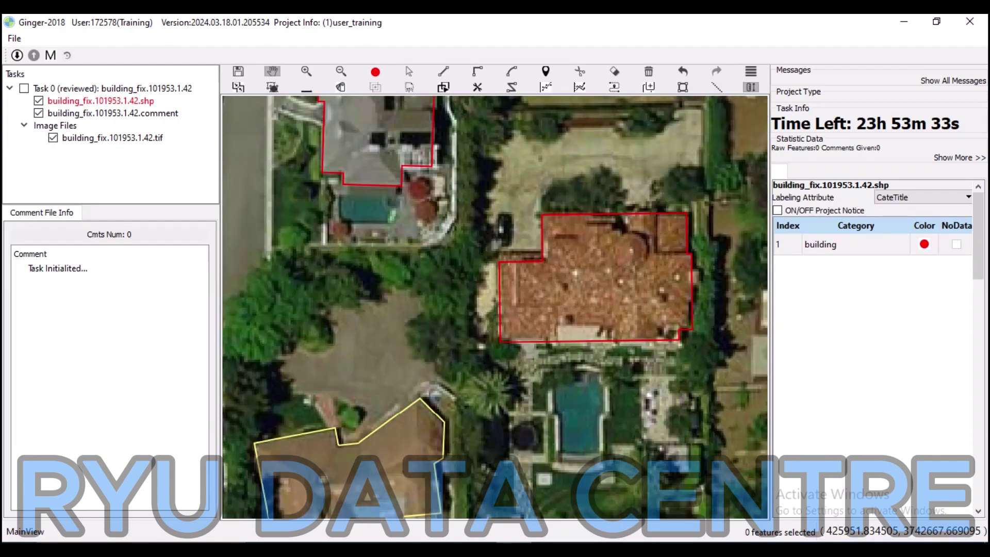
pyautogui.click(513, 256)
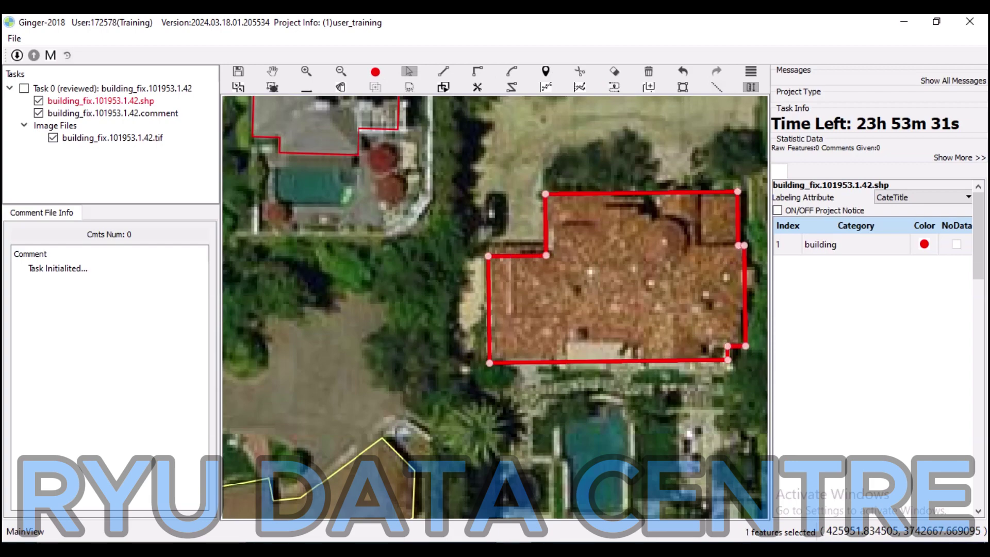
pyautogui.moveTo(513, 256); pyautogui.dragTo(513, 248)
pyautogui.click(272, 70)
# - Widen the notch at the southeast corner of the red-tiled house's outline westward to match the roof
pyautogui.moveTo(567, 310); pyautogui.dragTo(441, 219)
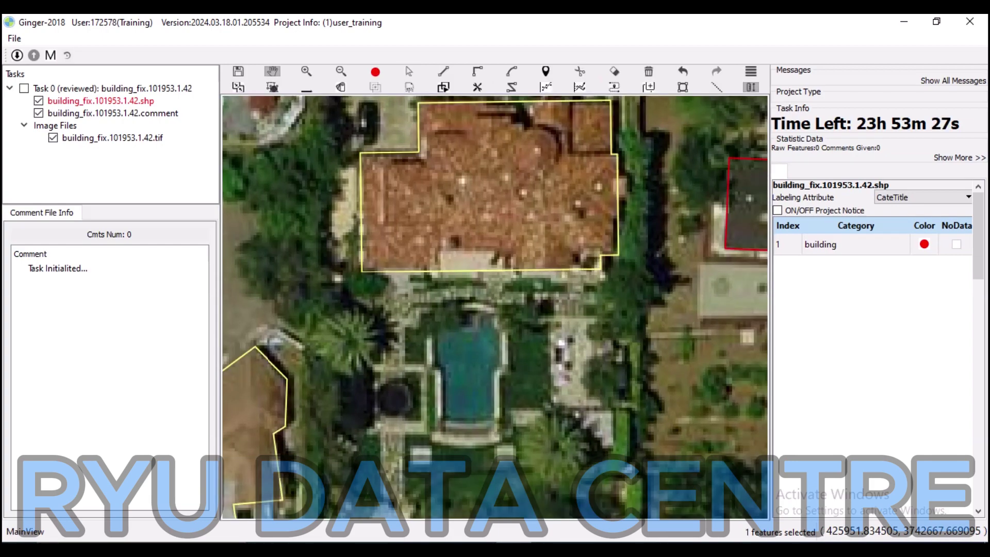
pyautogui.scroll(1, 594, 266)
pyautogui.press('Escape')
pyautogui.click(604, 260)
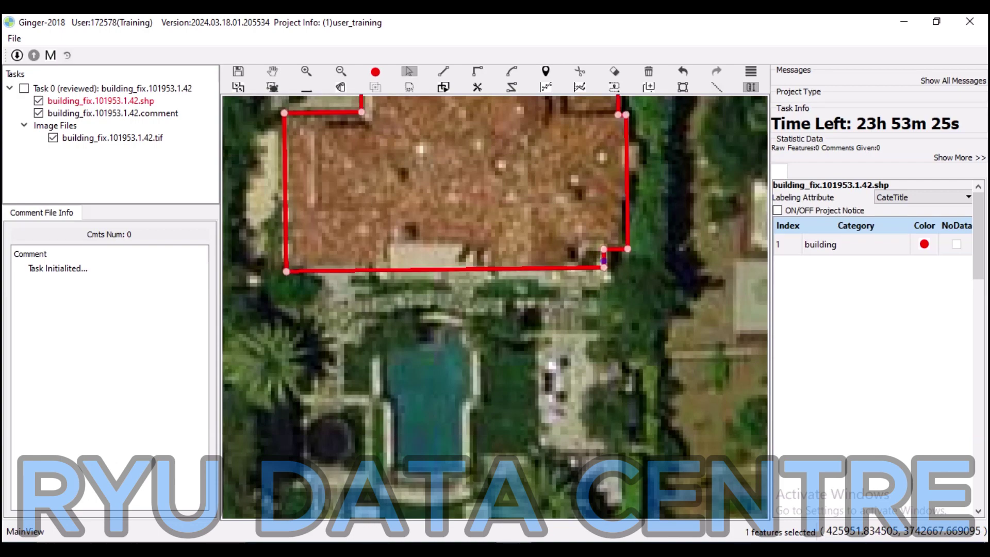
pyautogui.press('Escape')
pyautogui.scroll(-3, 498, 209)
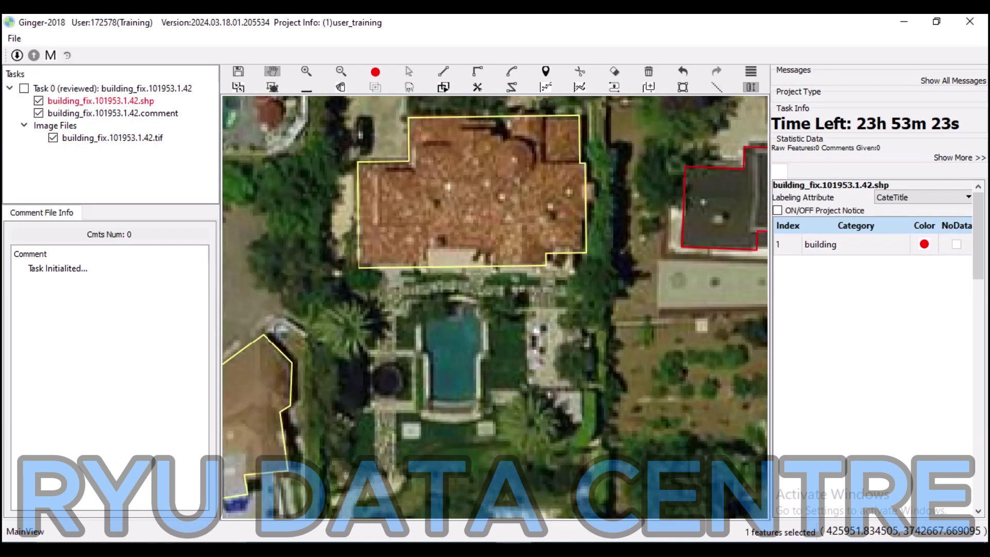
# - Compare the dark flat-roofed house's outline with the image and extend its southern projection eastward along the roof edge
pyautogui.scroll(-3, 495, 307)
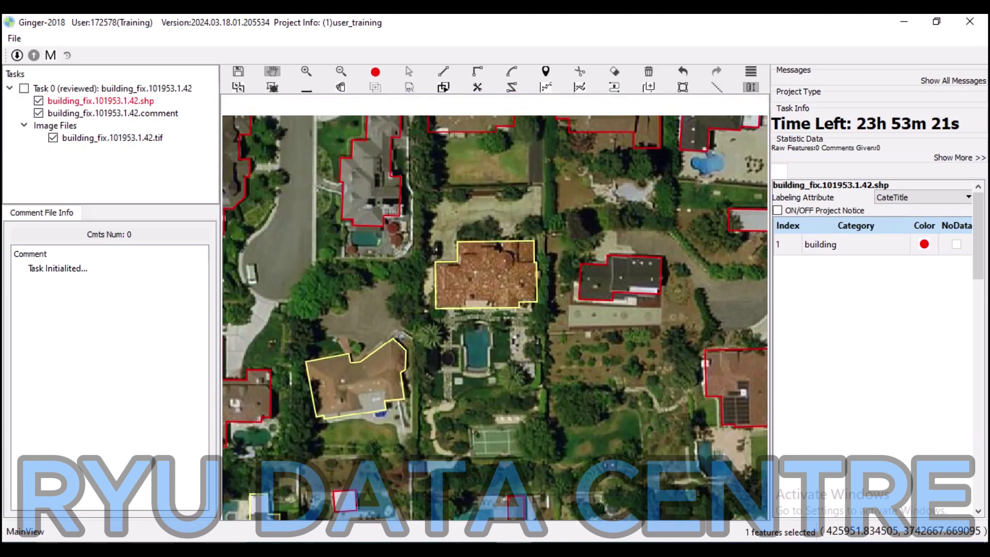
pyautogui.click(38, 100)
pyautogui.click(38, 100)
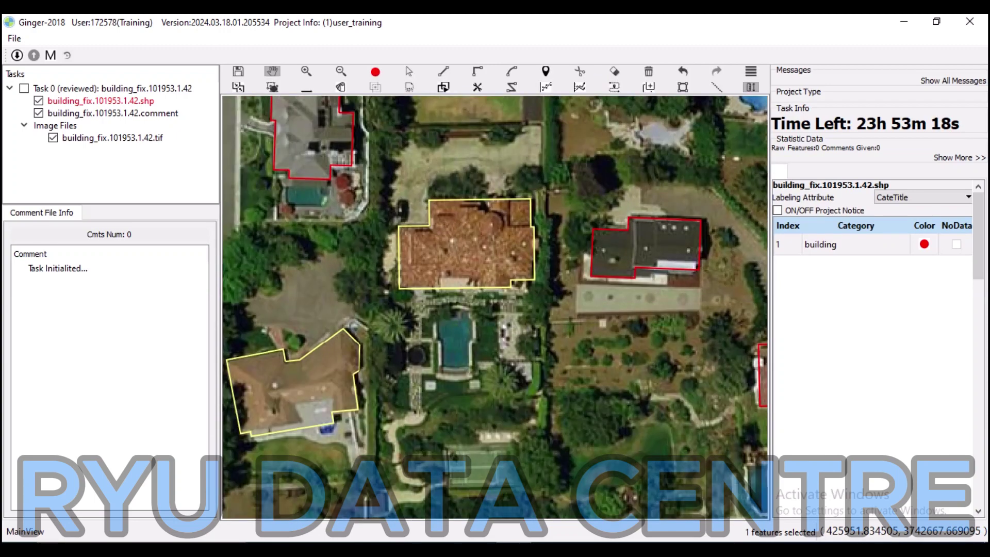
pyautogui.moveTo(495, 307); pyautogui.dragTo(392, 218)
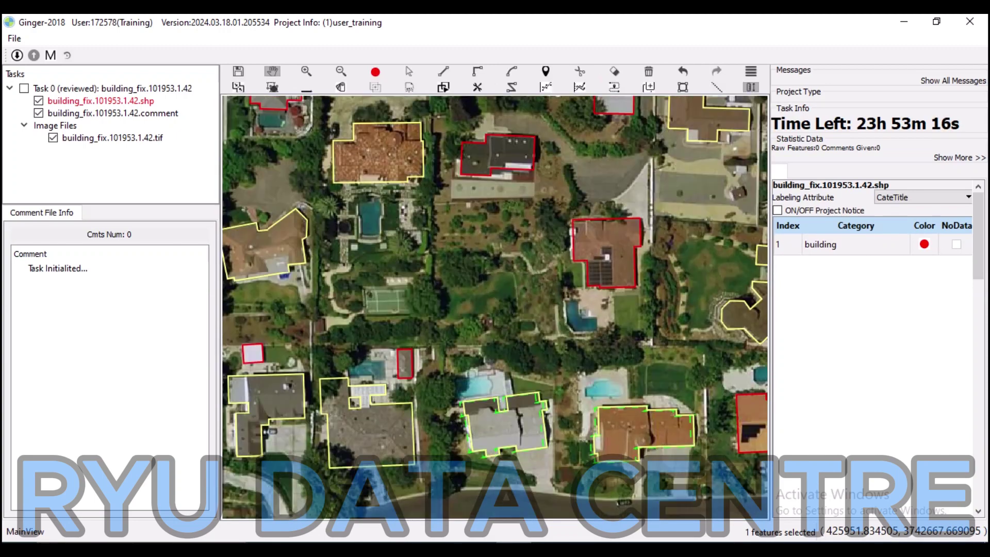
pyautogui.scroll(2, 496, 307)
pyautogui.moveTo(495, 268); pyautogui.dragTo(499, 305)
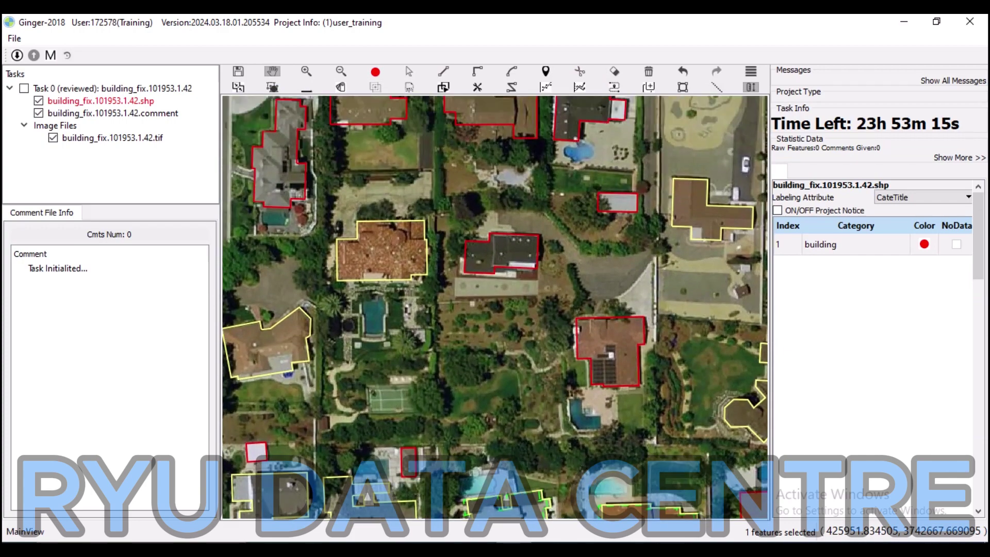
pyautogui.scroll(1, 522, 256)
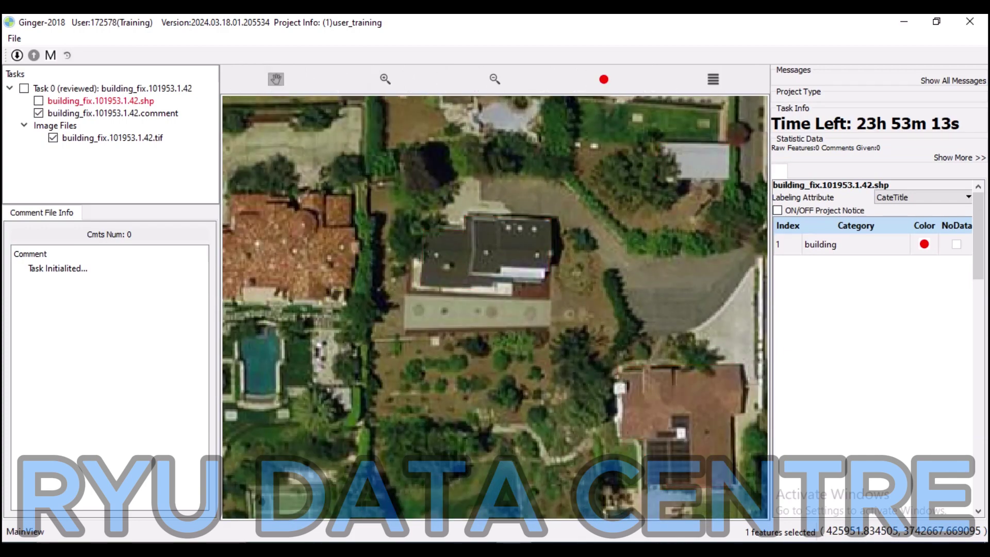
pyautogui.scroll(2, 472, 281)
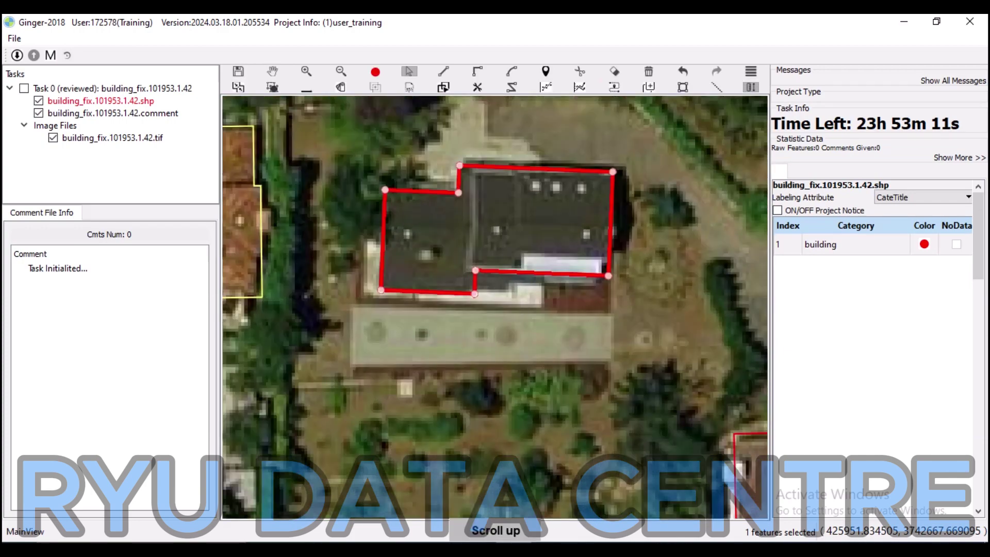
pyautogui.scroll(-3, 496, 307)
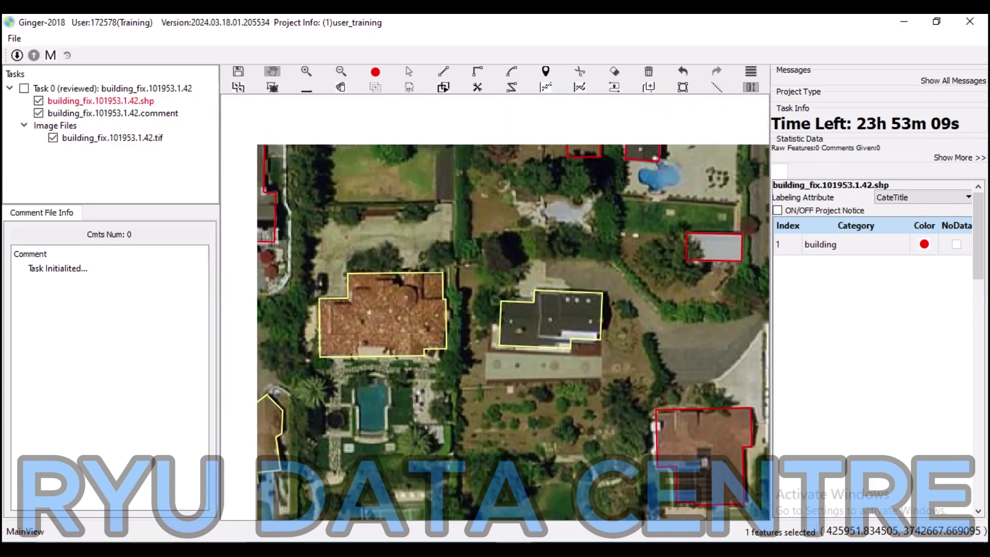
# - Correct the outline of the brown-roofed house north of the dark-roofed one and compare the neighbouring outlines to the west with the image
pyautogui.scroll(2, 592, 290)
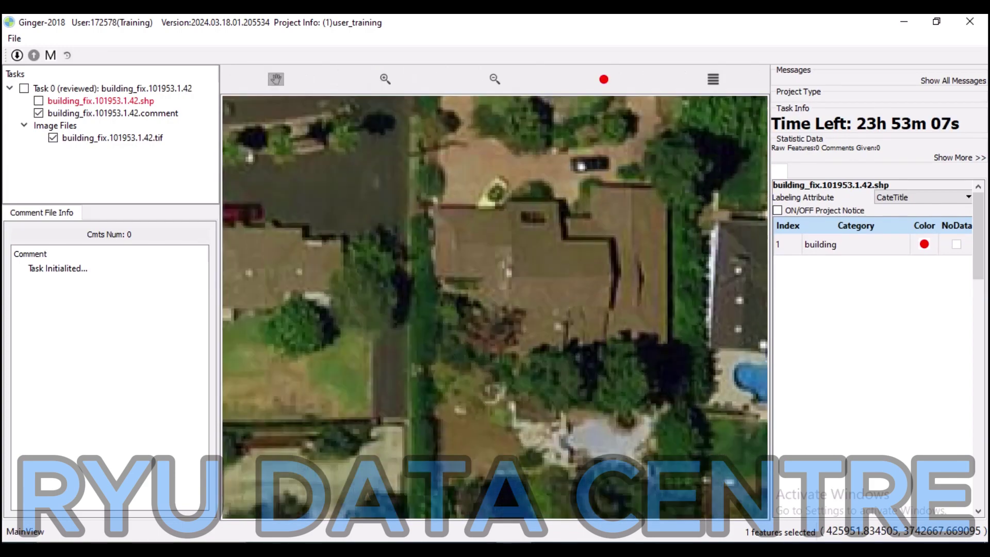
pyautogui.moveTo(609, 326); pyautogui.dragTo(525, 326)
pyautogui.scroll(-3, 506, 293)
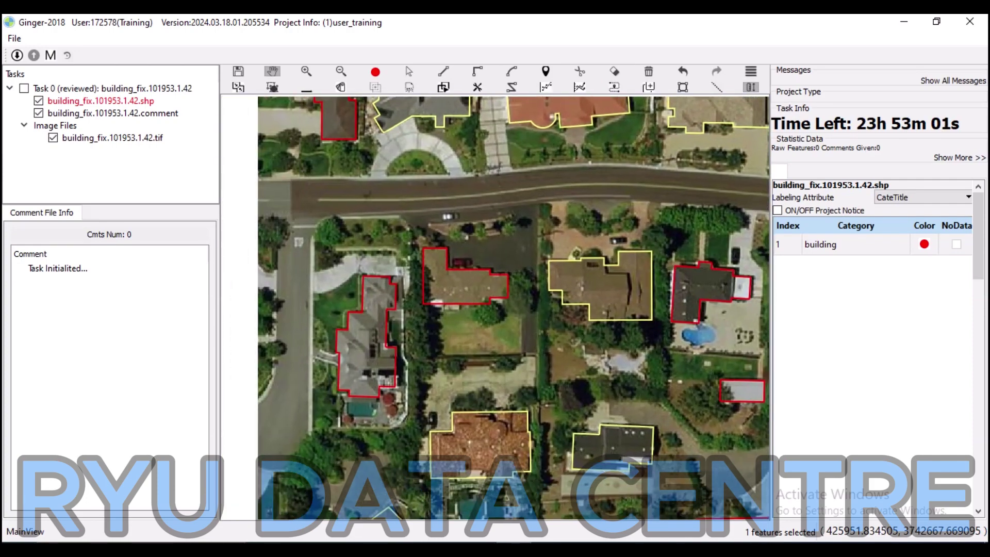
pyautogui.moveTo(495, 309); pyautogui.dragTo(594, 266)
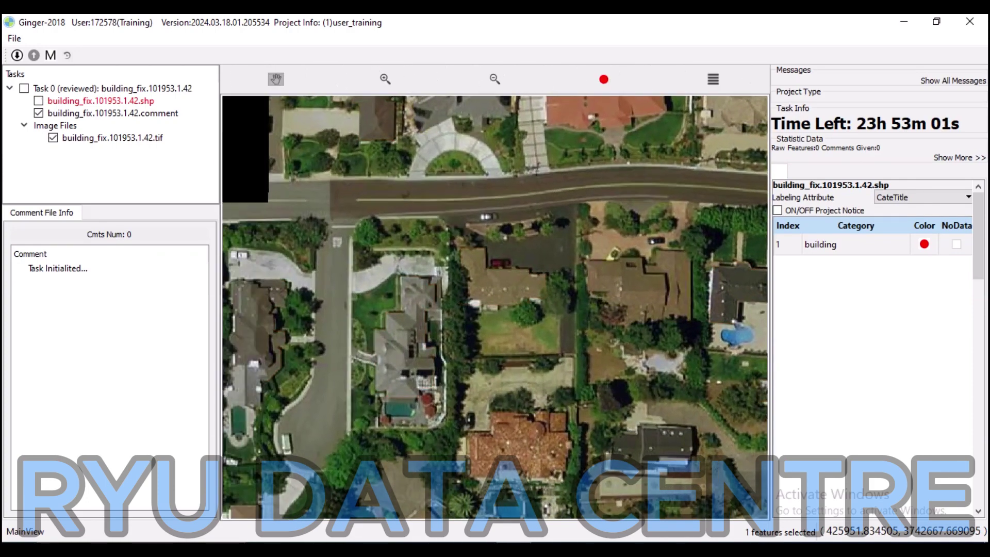
pyautogui.scroll(-1, 428, 297)
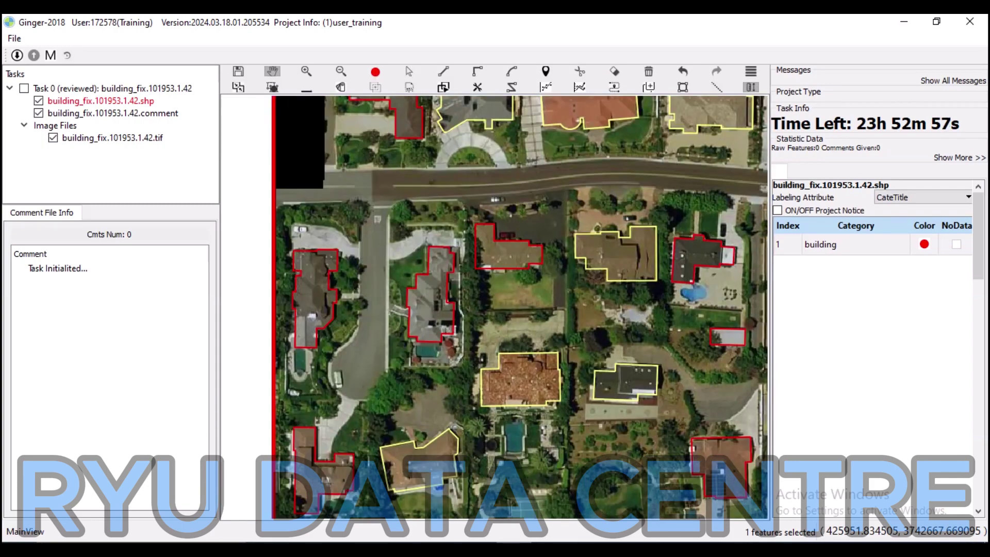
# - Compare the westernmost house's outline with its roof and straighten the northern part of its west edge inward, removing the notch
pyautogui.moveTo(495, 309); pyautogui.dragTo(514, 232)
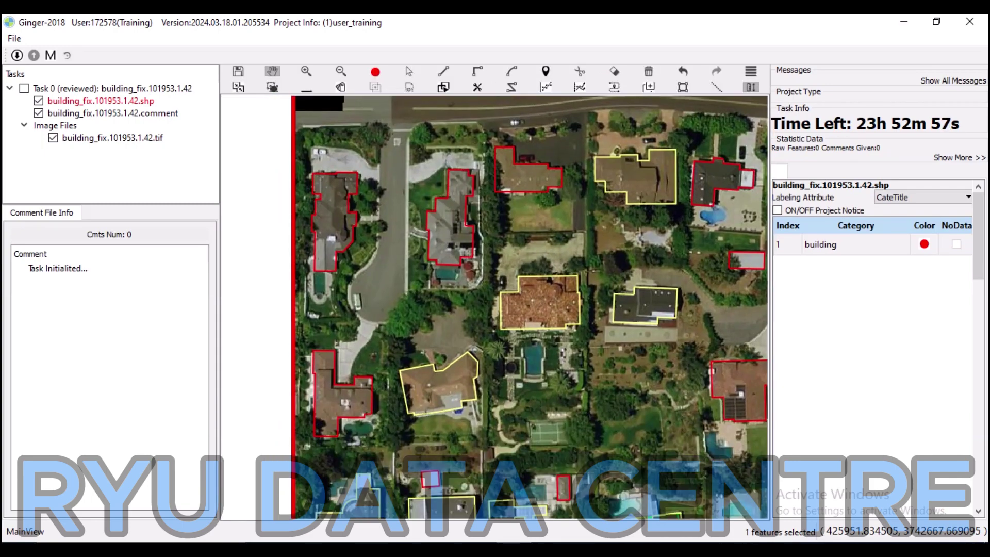
pyautogui.moveTo(495, 310); pyautogui.dragTo(504, 232)
pyautogui.scroll(-2, 495, 310)
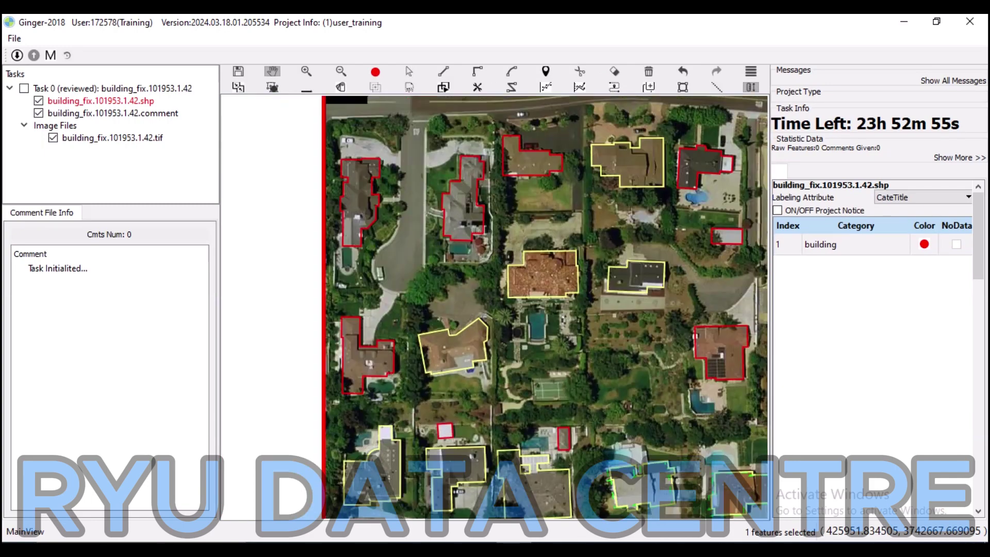
pyautogui.scroll(2, 495, 309)
pyautogui.click(38, 100)
pyautogui.click(38, 101)
pyautogui.scroll(3, 377, 226)
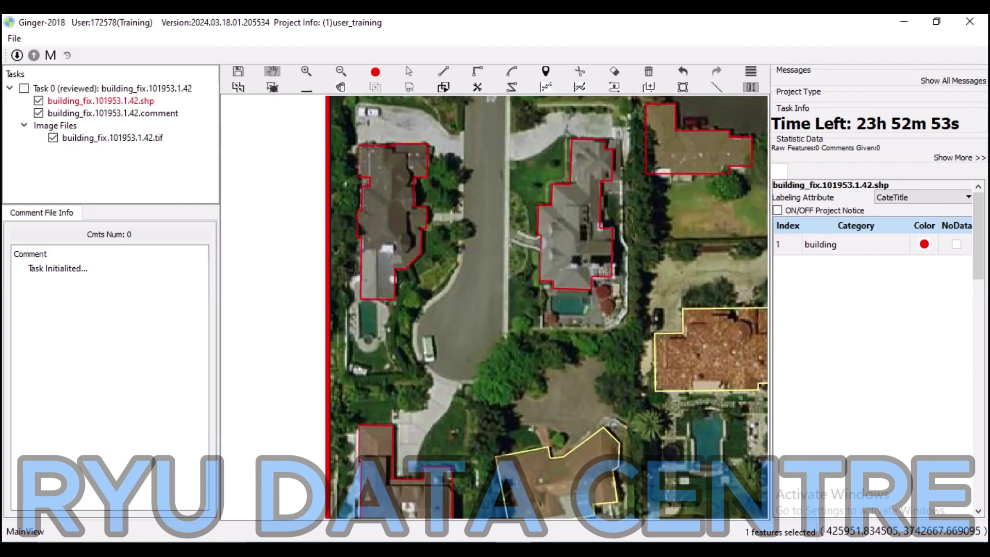
pyautogui.scroll(3, 351, 227)
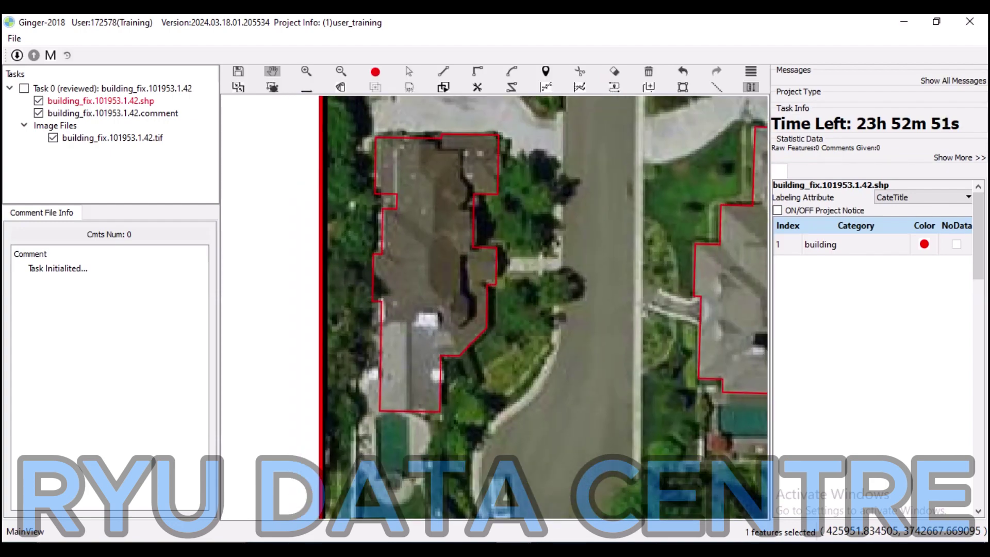
pyautogui.scroll(3, 430, 183)
pyautogui.press('Escape')
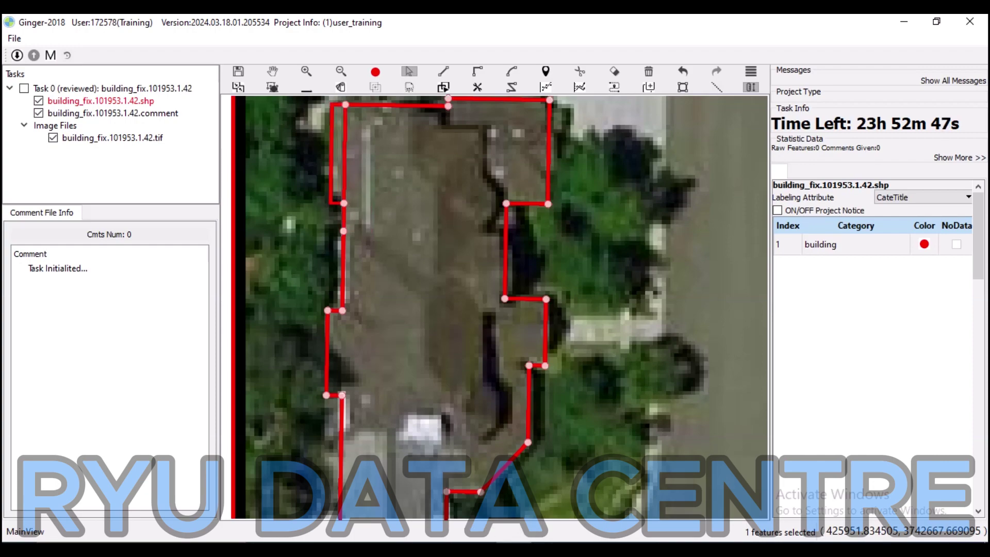
pyautogui.scroll(-5, 499, 307)
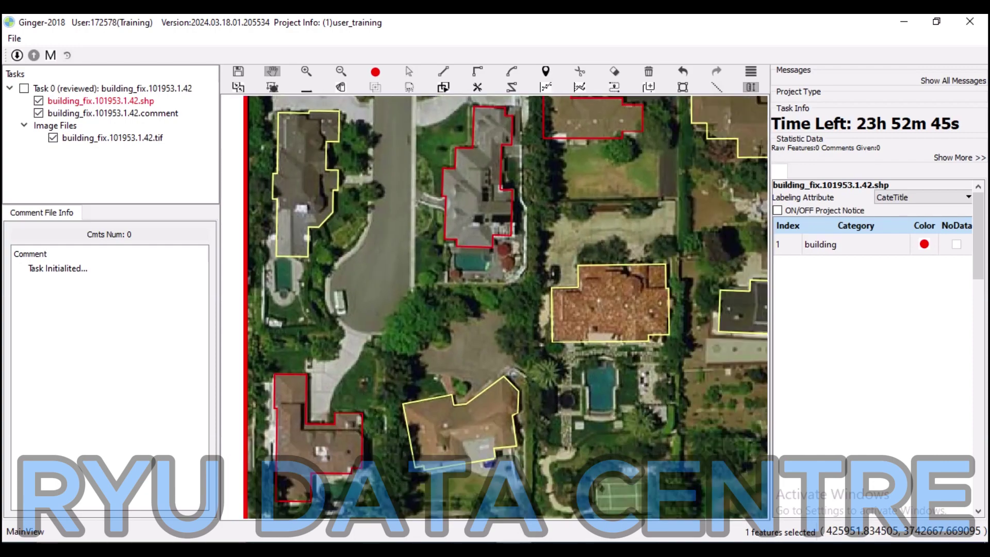
# - Check the image without the outlines and draw a rectangular building outline around the small shed southwest of the tennis court
pyautogui.click(38, 101)
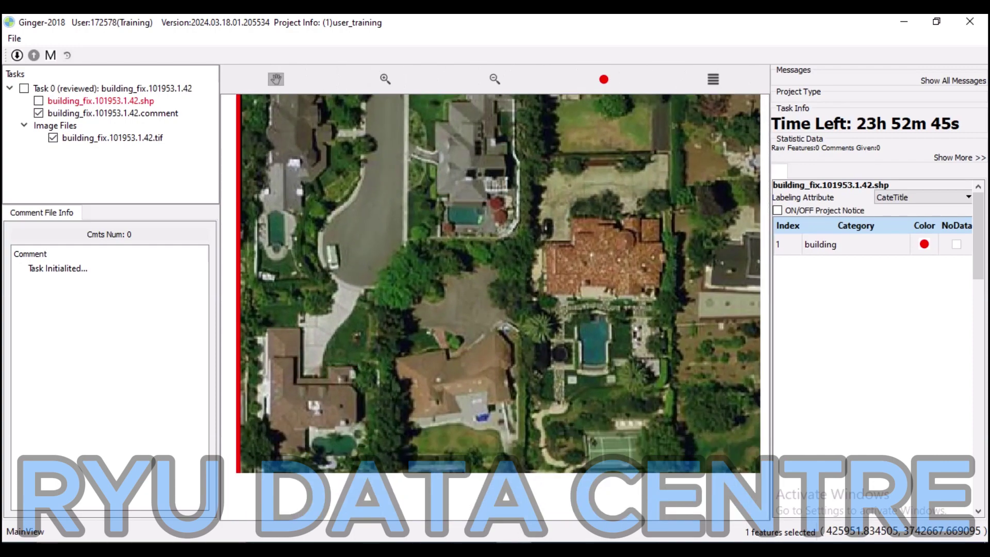
pyautogui.click(39, 101)
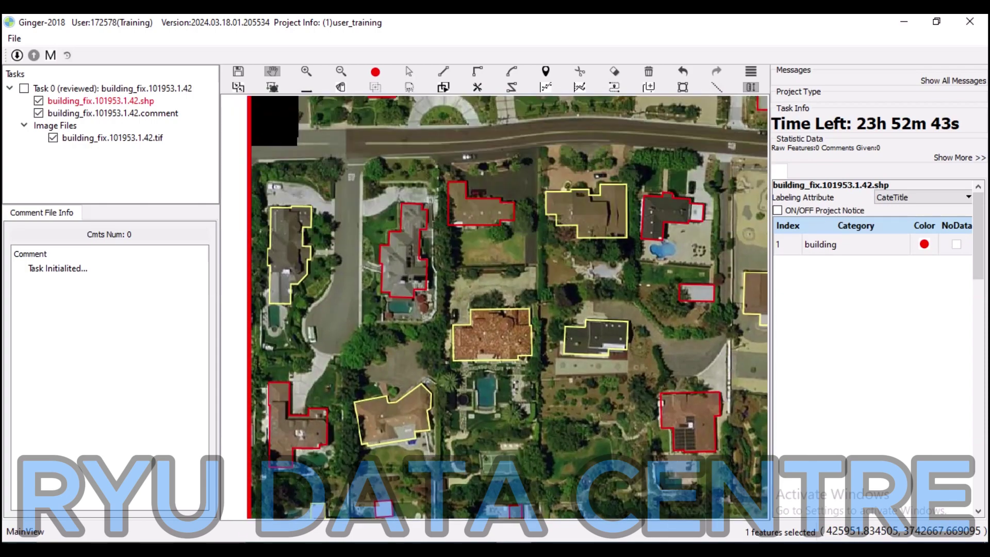
pyautogui.scroll(5, 495, 307)
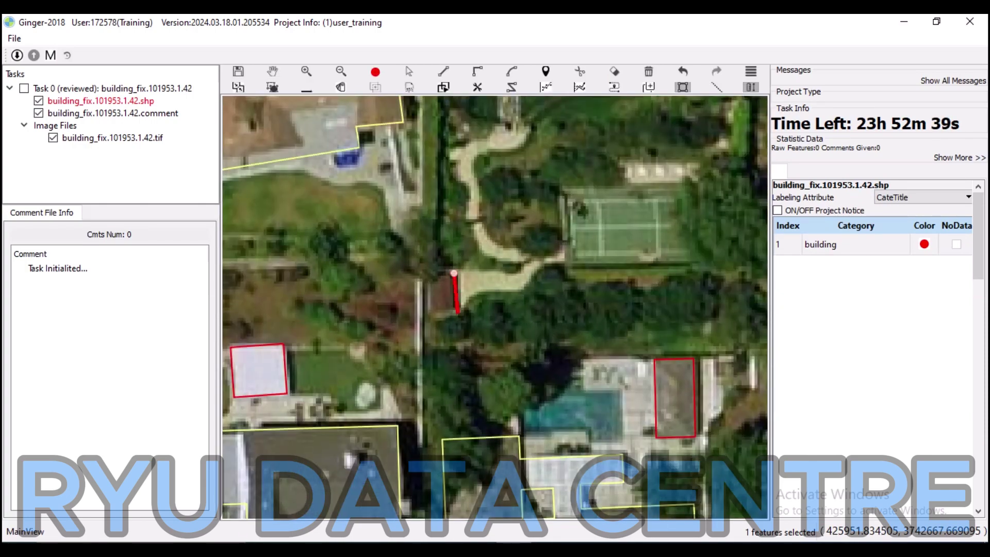
pyautogui.scroll(-5, 495, 307)
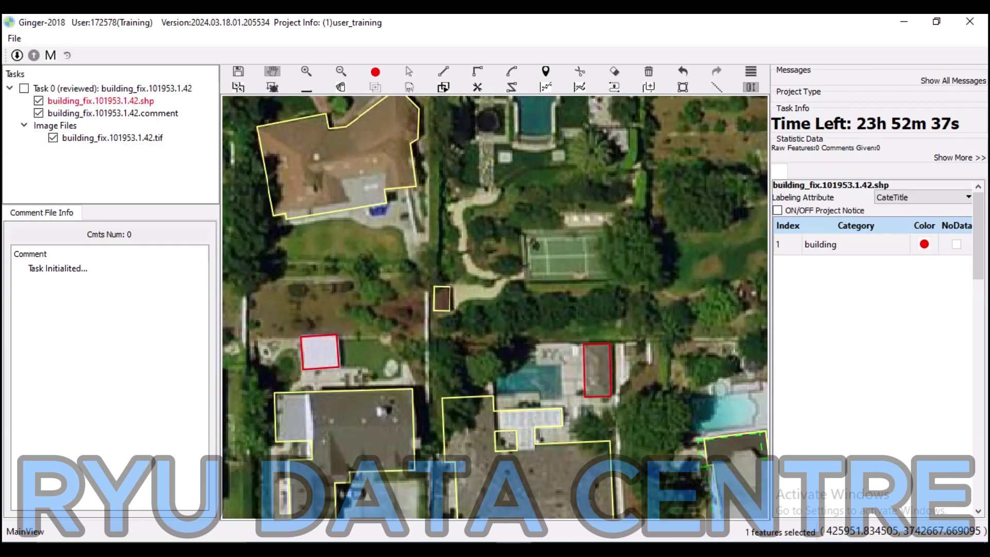
# - Compare the grey-roofed house east of the cul-de-sac with the image and extend its outline eastward at the northeast corner
pyautogui.scroll(-3, 496, 307)
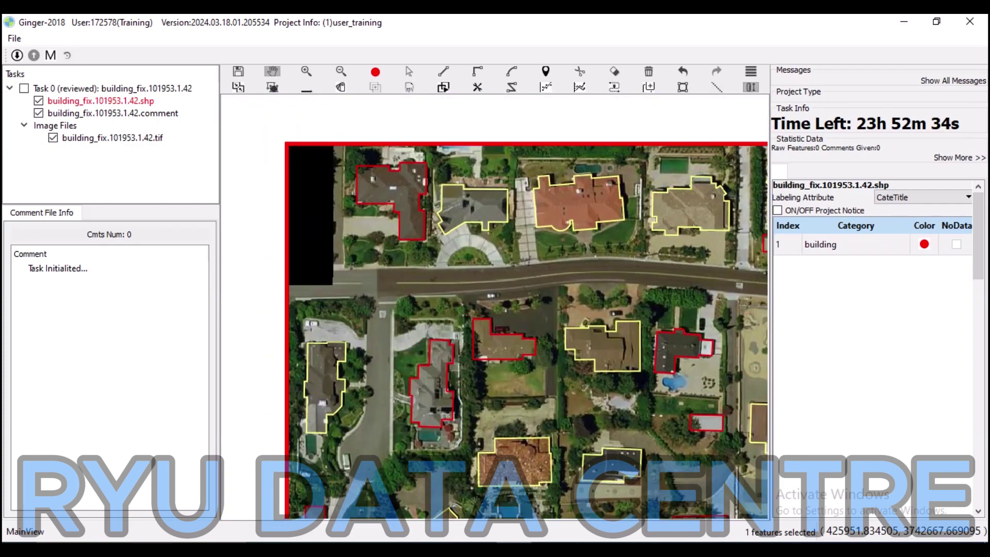
pyautogui.click(38, 100)
pyautogui.scroll(6, 495, 307)
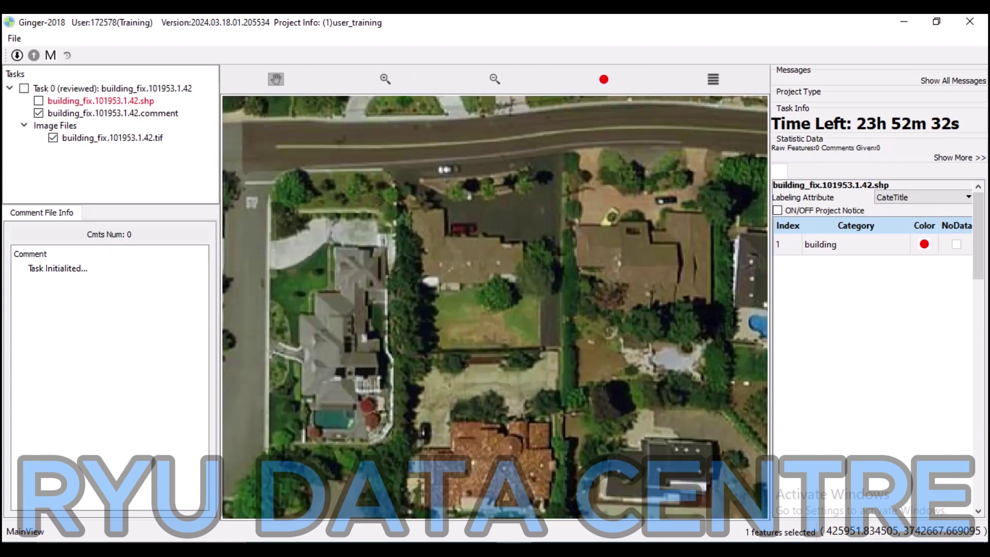
pyautogui.click(39, 100)
pyautogui.scroll(2, 495, 307)
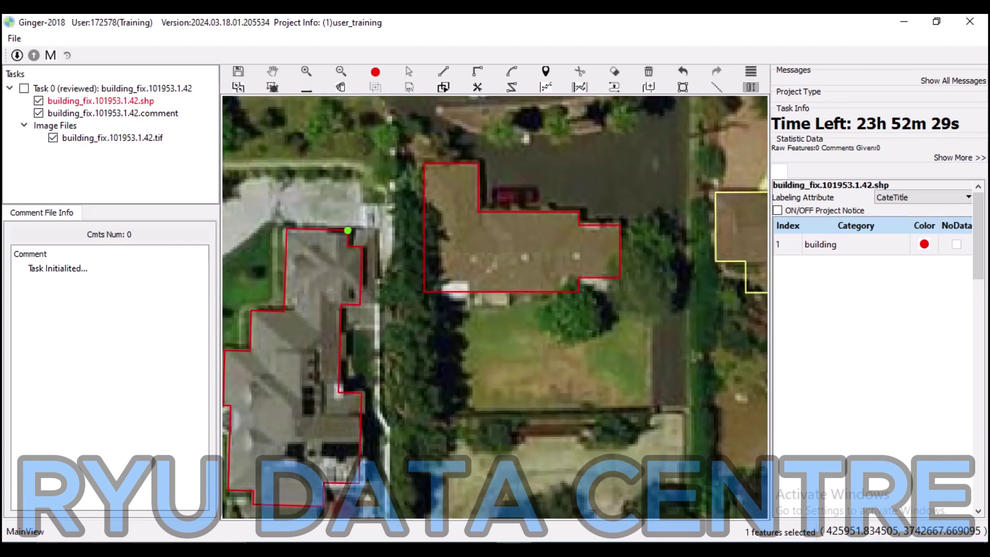
pyautogui.doubleClick(377, 305)
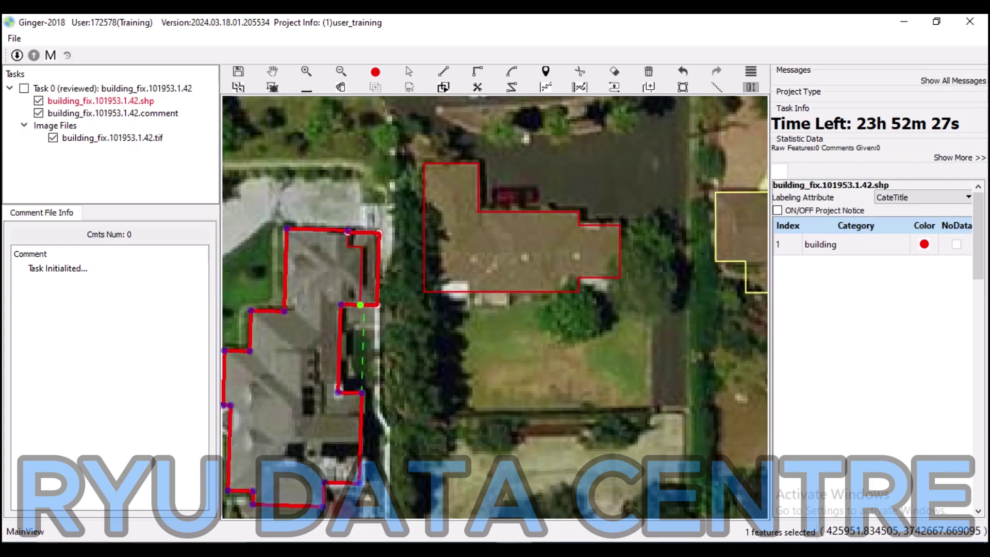
# - Compare the building outlines in the central and eastern parts of the tile with the aerial image
pyautogui.scroll(-3, 495, 307)
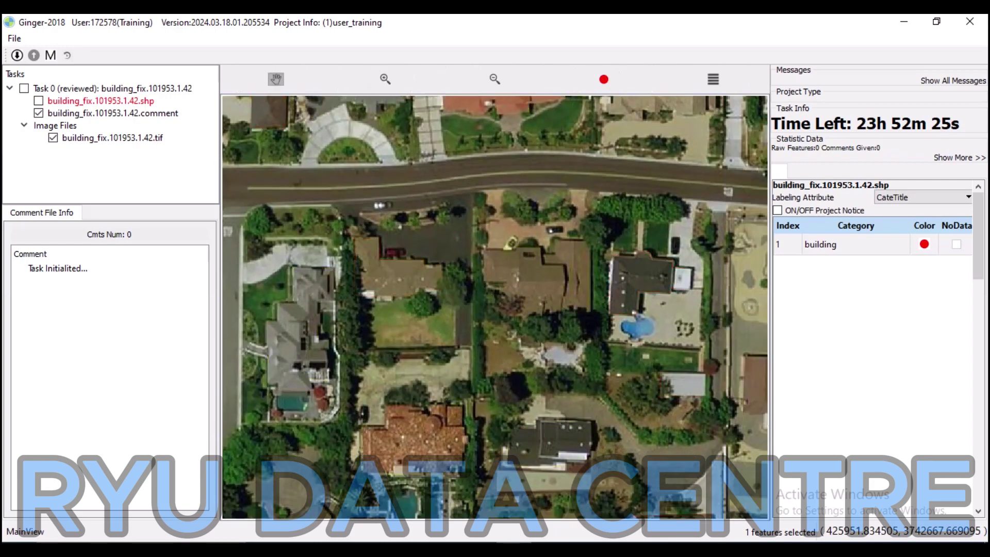
pyautogui.scroll(-2, 495, 307)
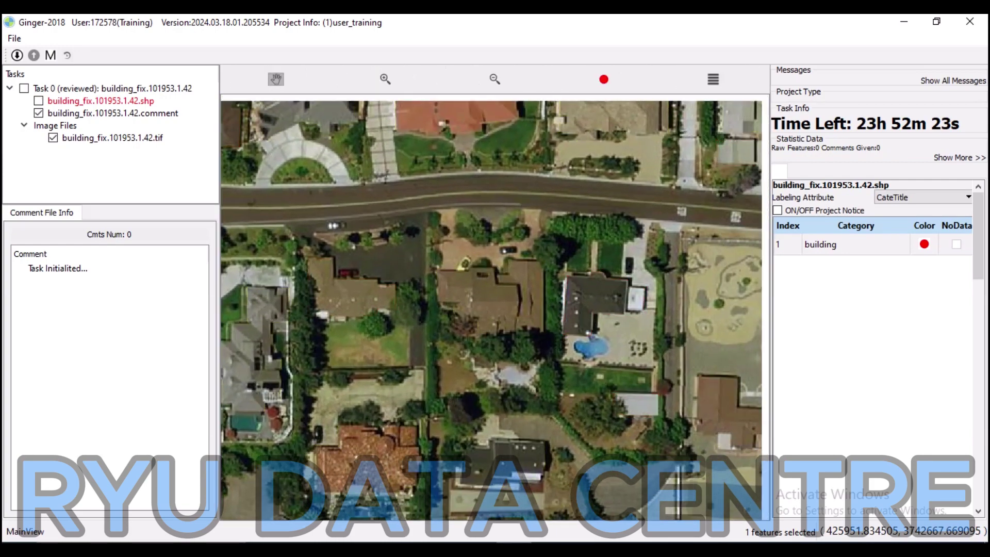
pyautogui.scroll(-2, 495, 307)
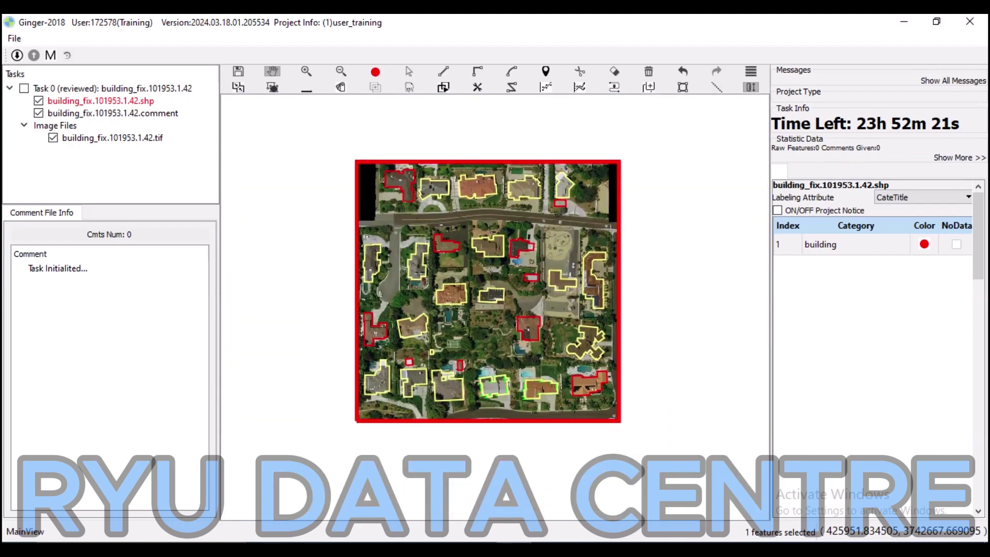
pyautogui.scroll(3, 557, 225)
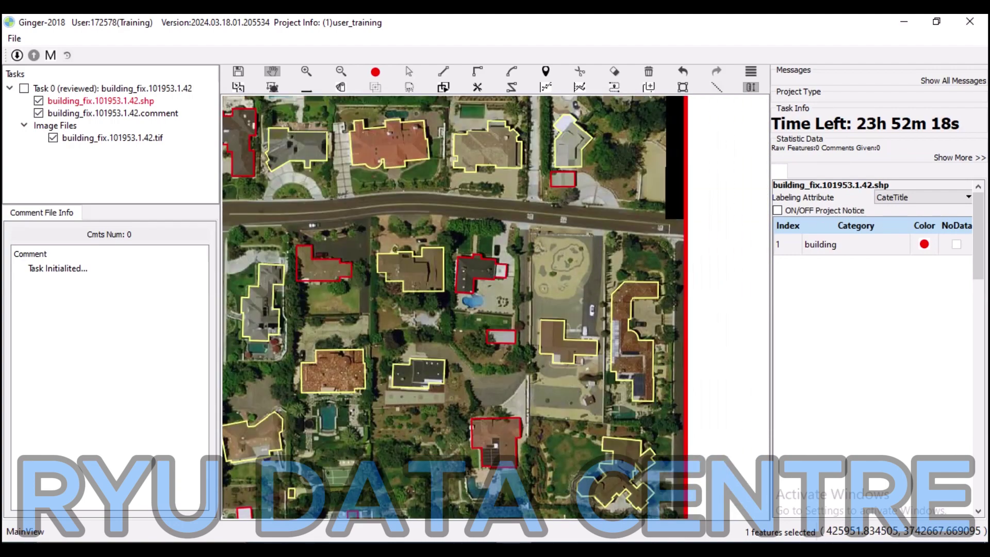
pyautogui.moveTo(556, 225); pyautogui.dragTo(550, 168)
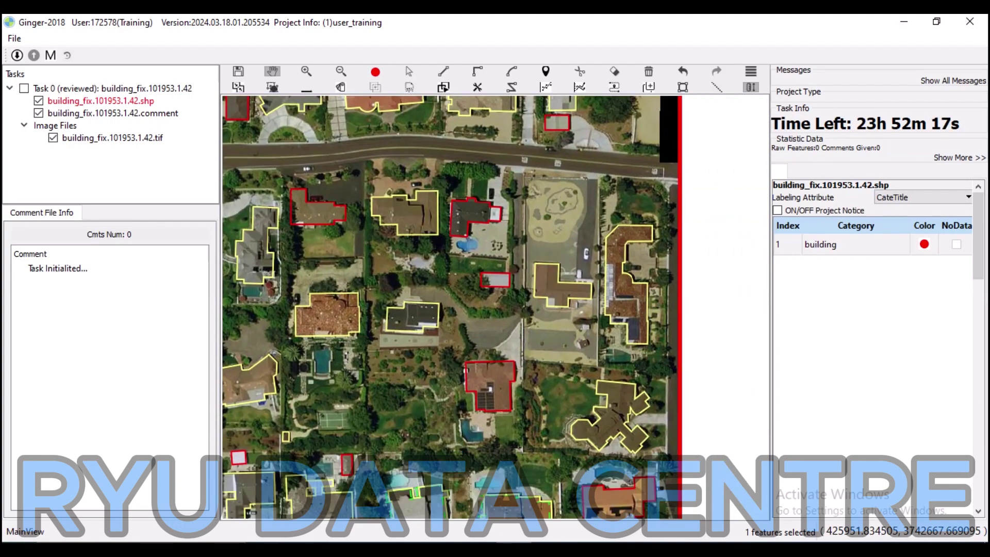